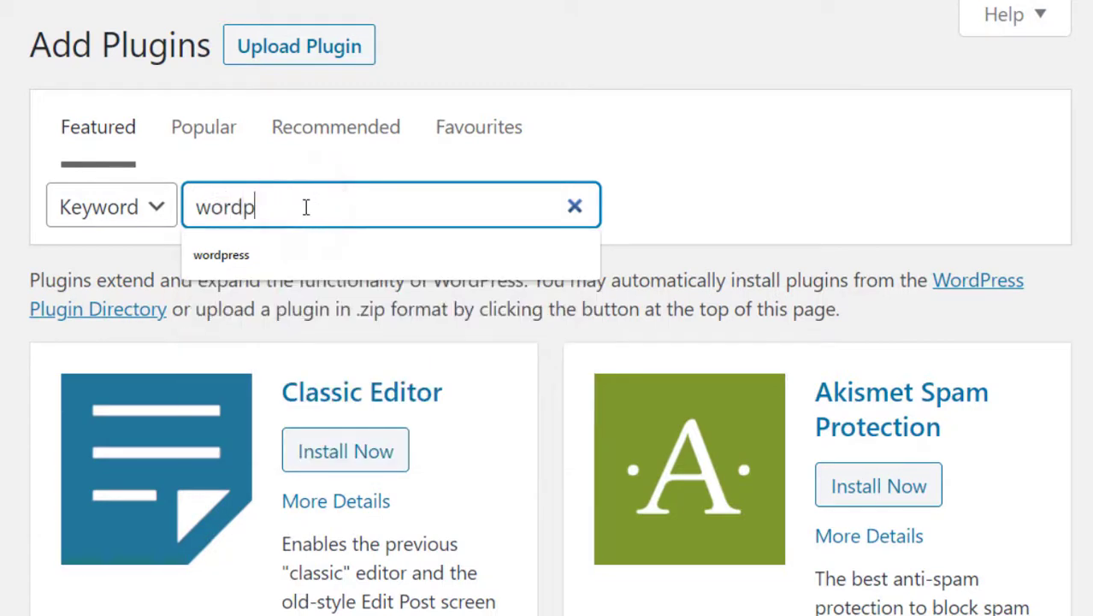
Step: Search the plugin directory for "wordpress popular posts", and install and activate the WordPress Popular Posts plugin
{"action": "type", "text": "ress popular posts"}
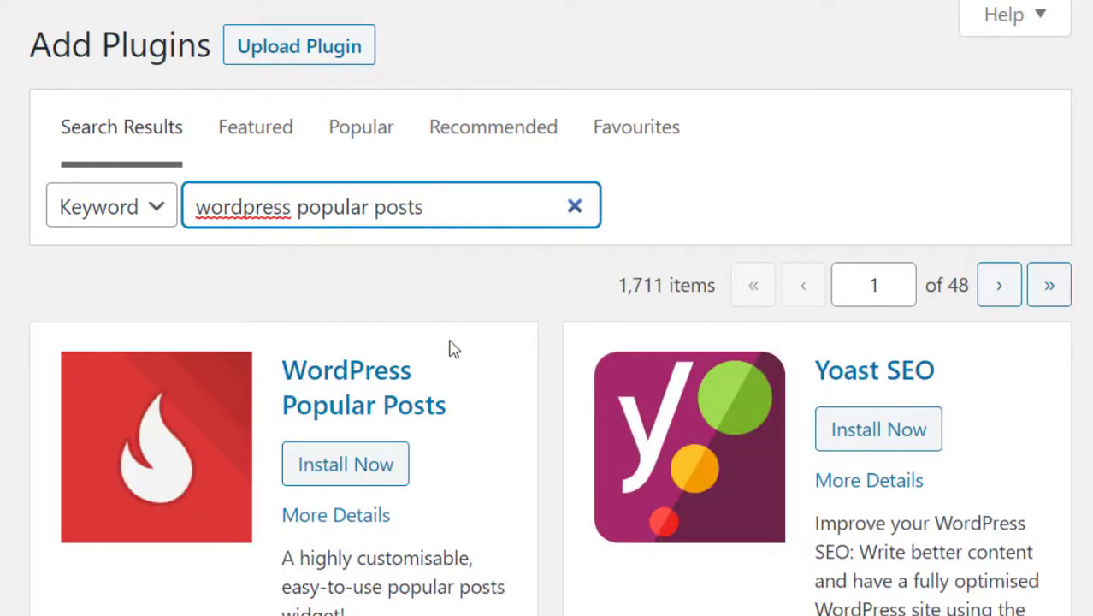
{"action": "scroll", "coordinate": [453, 349], "scroll_direction": "down", "scroll_amount": 5}
{"action": "scroll", "coordinate": [454, 349], "scroll_direction": "up", "scroll_amount": 2}
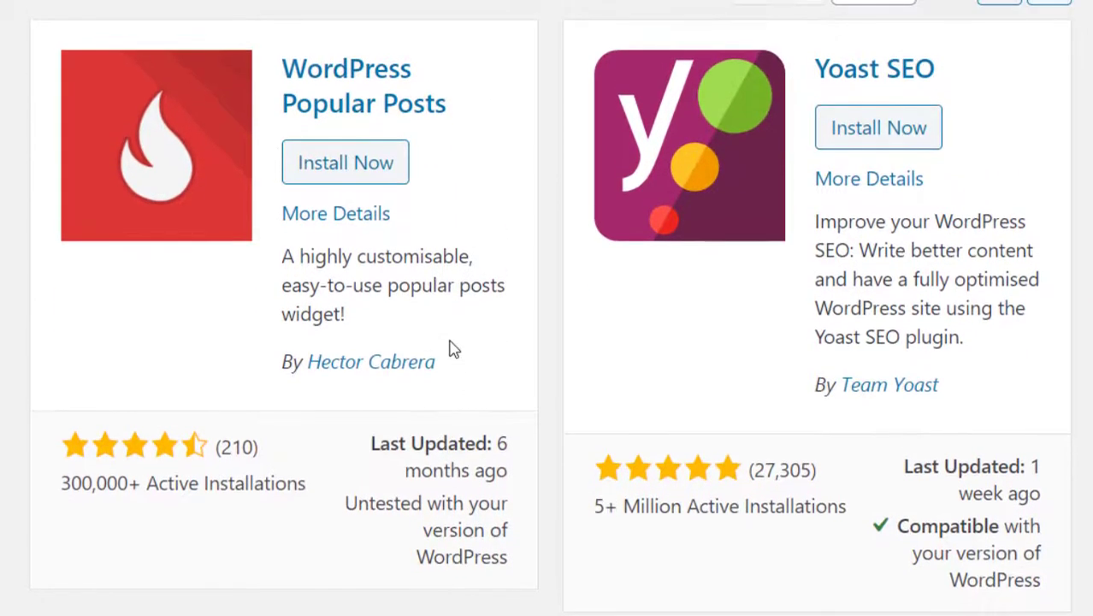
{"action": "left_click", "coordinate": [353, 168]}
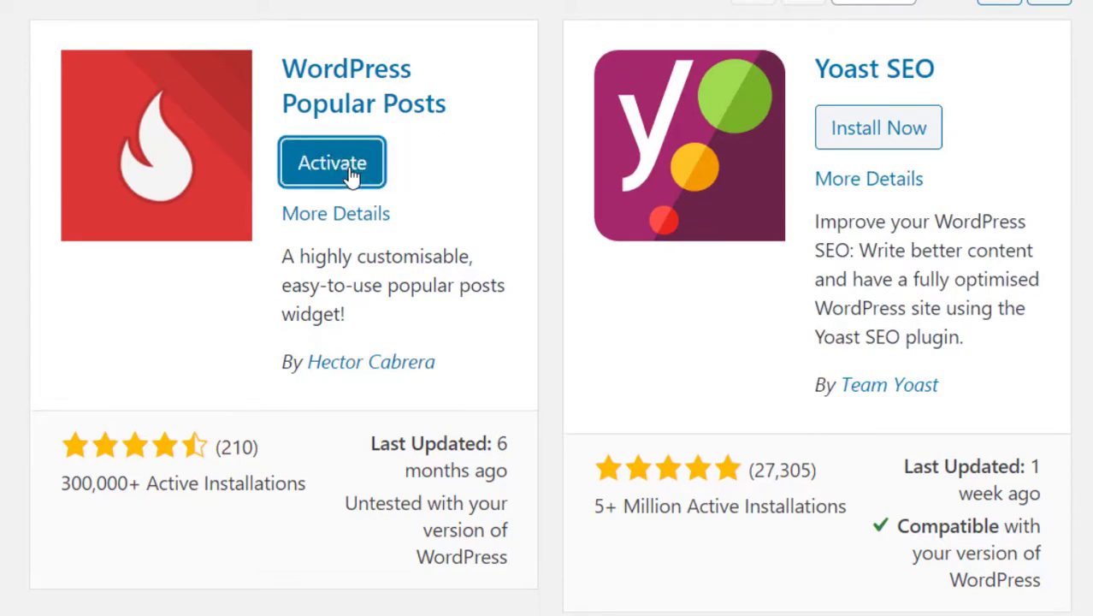
{"action": "left_click", "coordinate": [332, 175]}
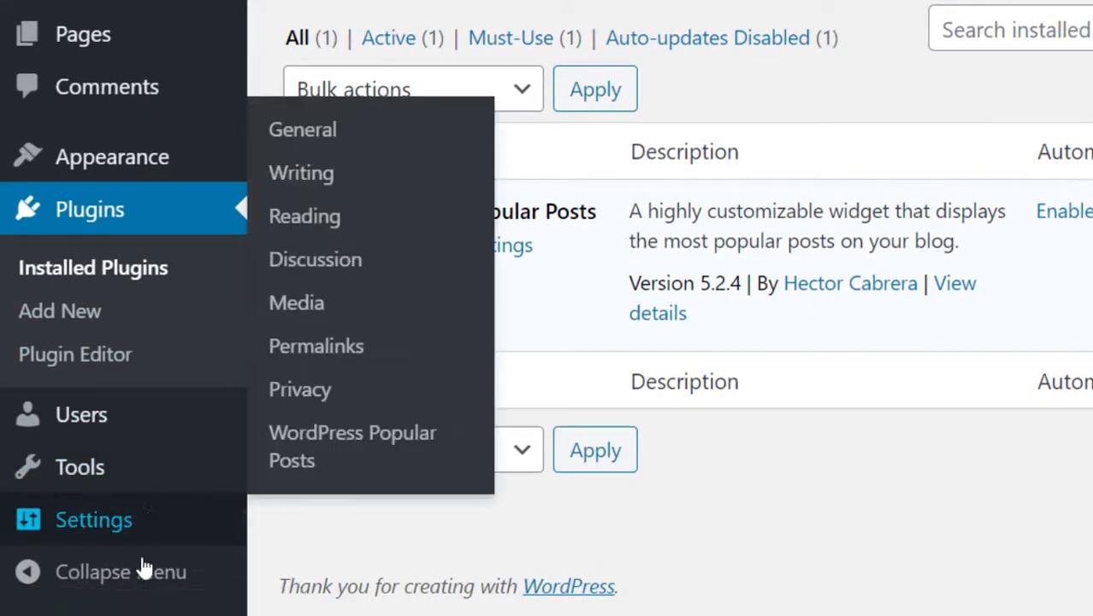
Step: Open the WordPress Popular Posts settings and look over its statistics page
{"action": "mouse_move", "coordinate": [149, 529]}
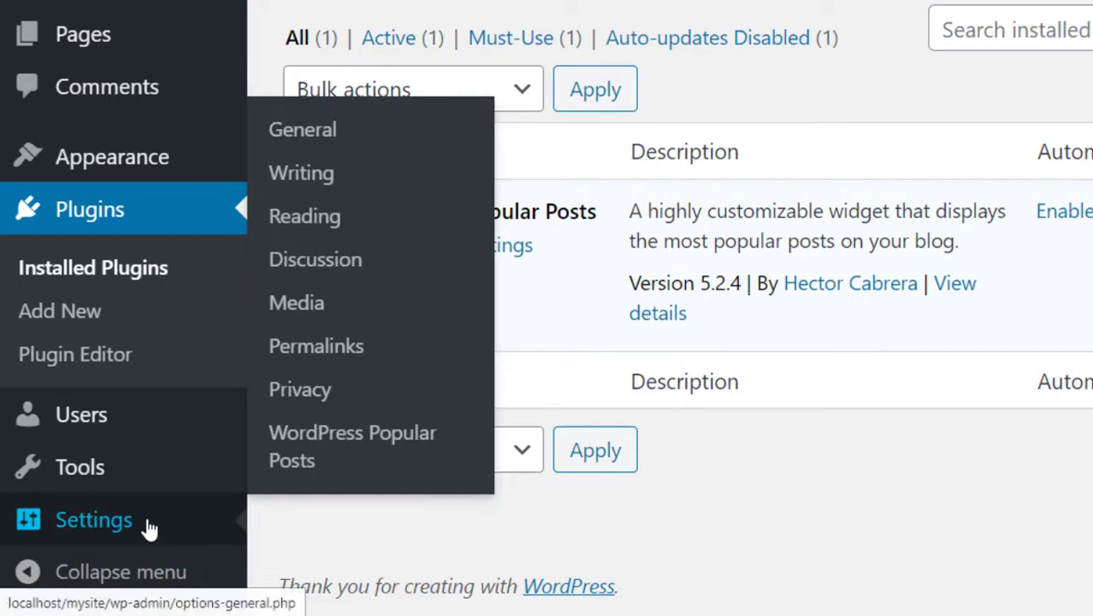
{"action": "left_click", "coordinate": [319, 443]}
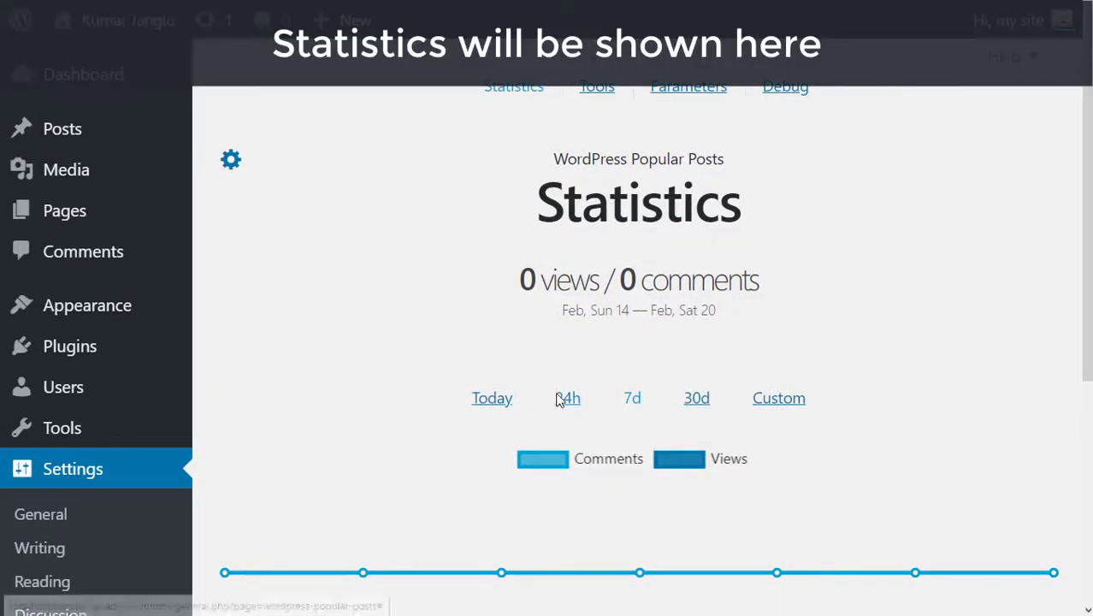
{"action": "scroll", "coordinate": [561, 395], "scroll_direction": "down", "scroll_amount": 3}
{"action": "scroll", "coordinate": [557, 400], "scroll_direction": "down", "scroll_amount": 3}
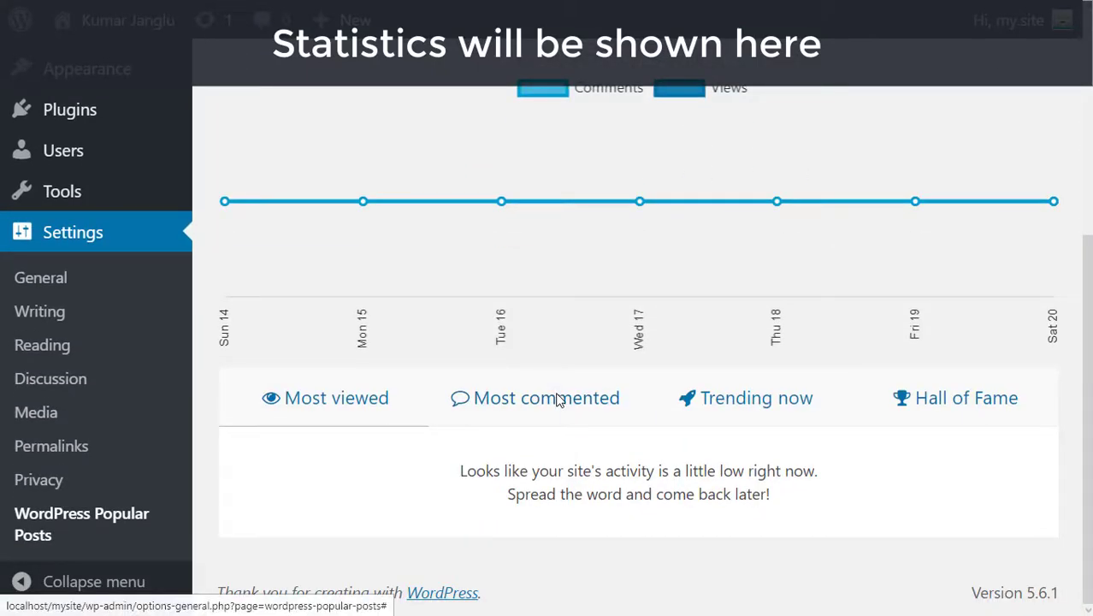
{"action": "scroll", "coordinate": [284, 229], "scroll_direction": "up", "scroll_amount": 3}
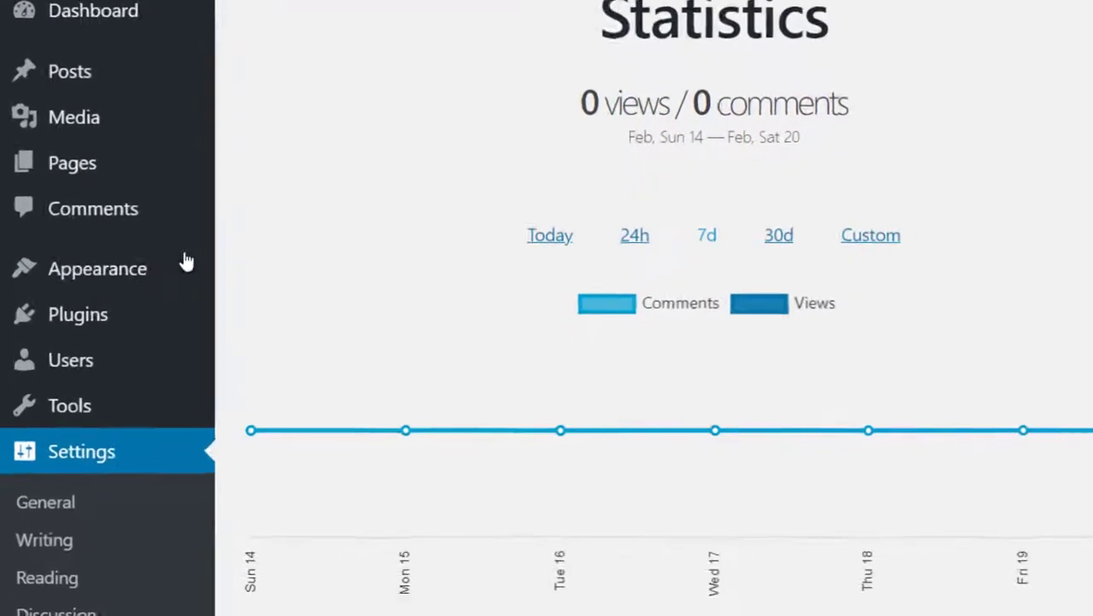
Step: Add the WordPress Popular Posts widget to the Main Sidebar from the site's available widgets
{"action": "mouse_move", "coordinate": [138, 310]}
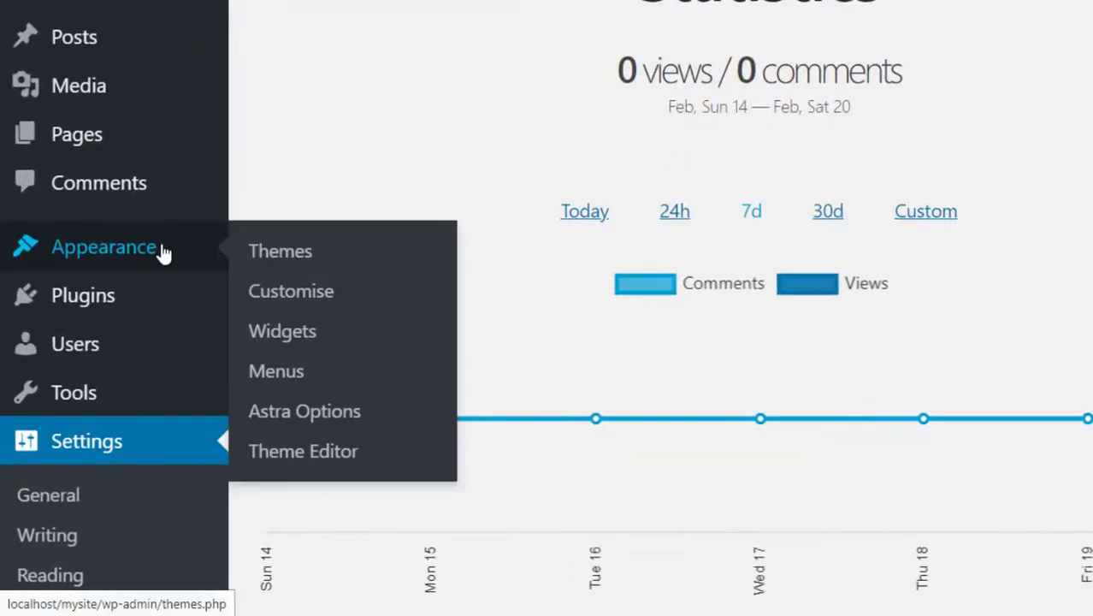
{"action": "left_click", "coordinate": [276, 334]}
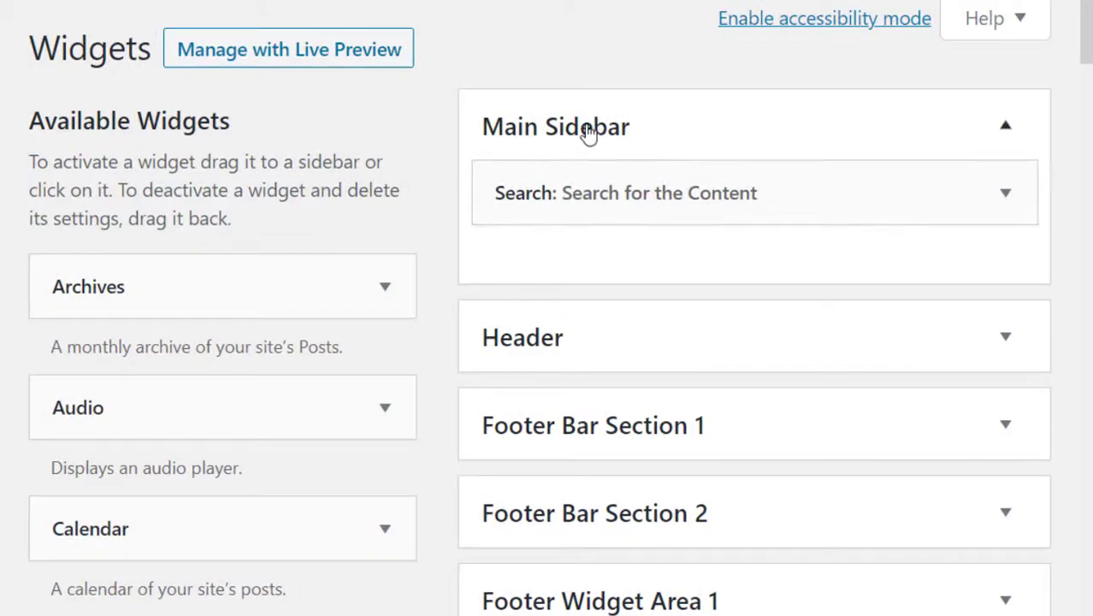
{"action": "scroll", "coordinate": [493, 266], "scroll_direction": "down", "scroll_amount": 19}
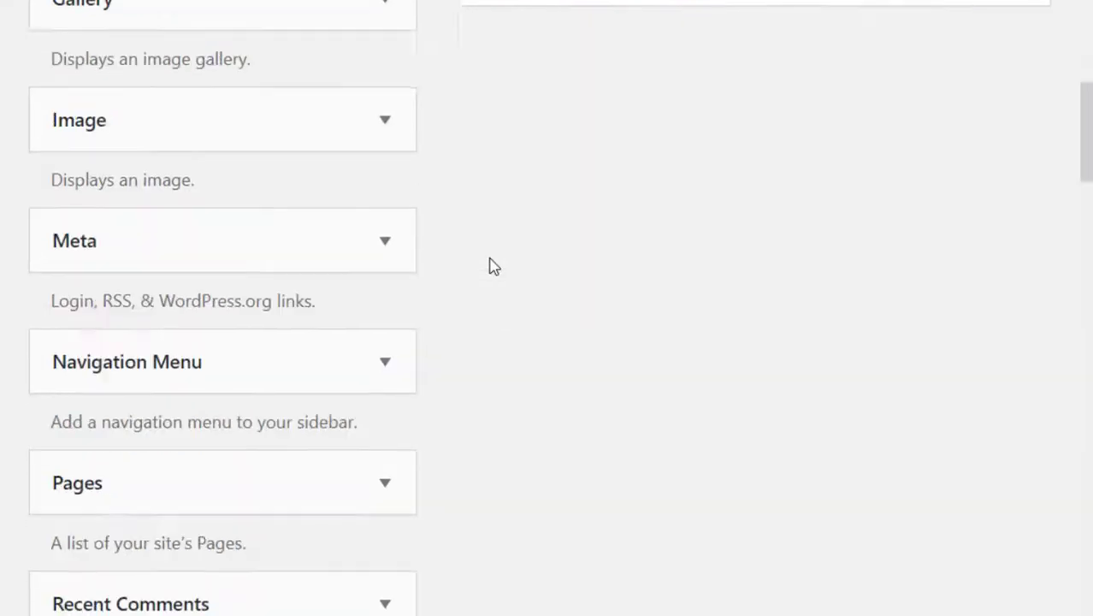
{"action": "scroll", "coordinate": [493, 266], "scroll_direction": "down", "scroll_amount": 5}
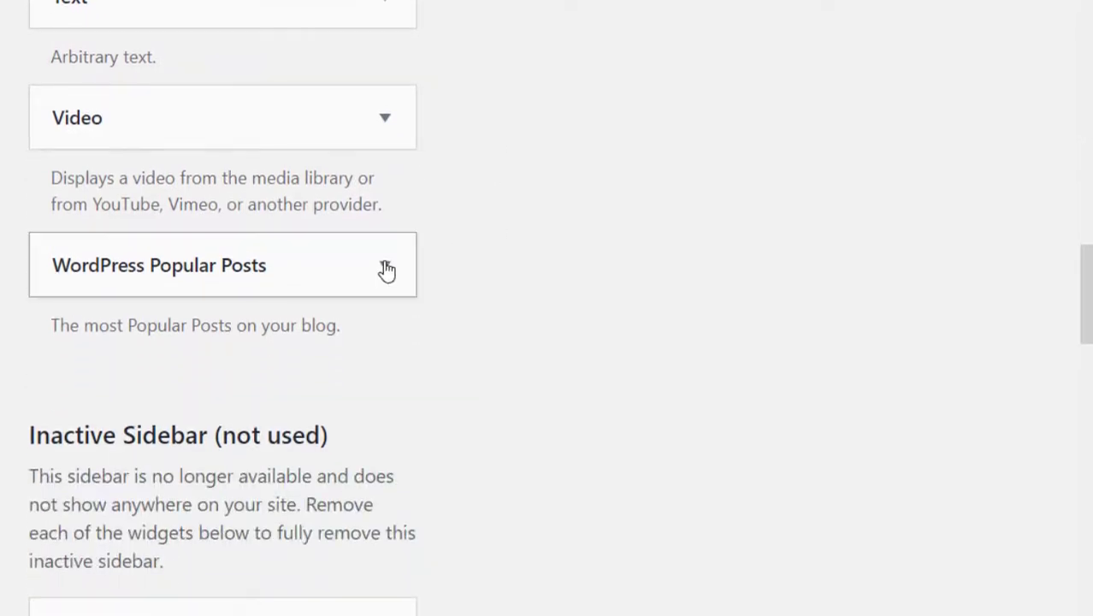
{"action": "left_click", "coordinate": [385, 267]}
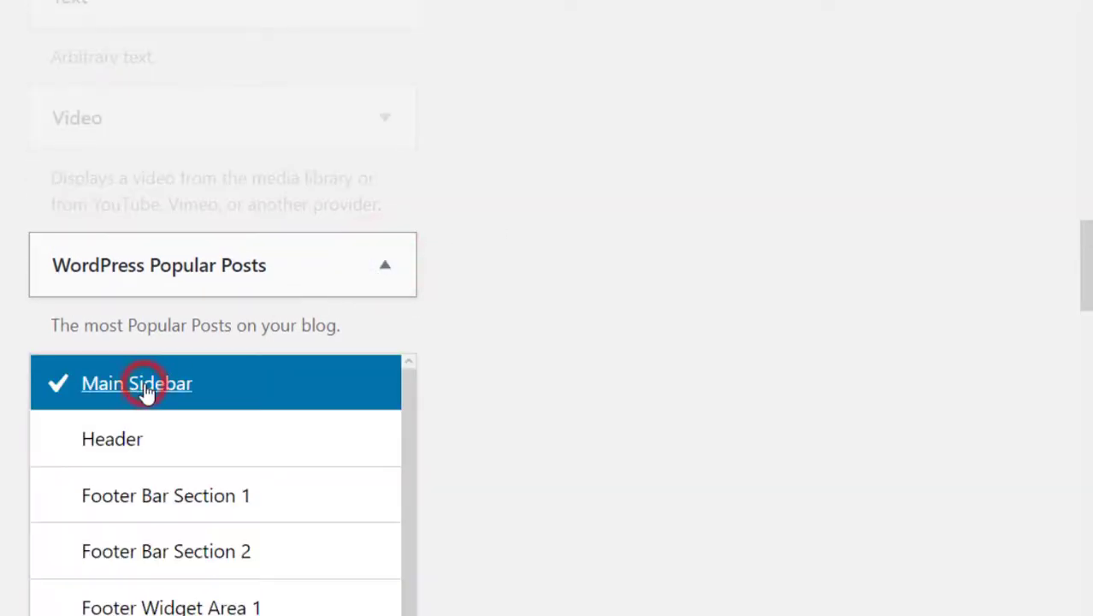
{"action": "scroll", "coordinate": [261, 317], "scroll_direction": "down", "scroll_amount": 3}
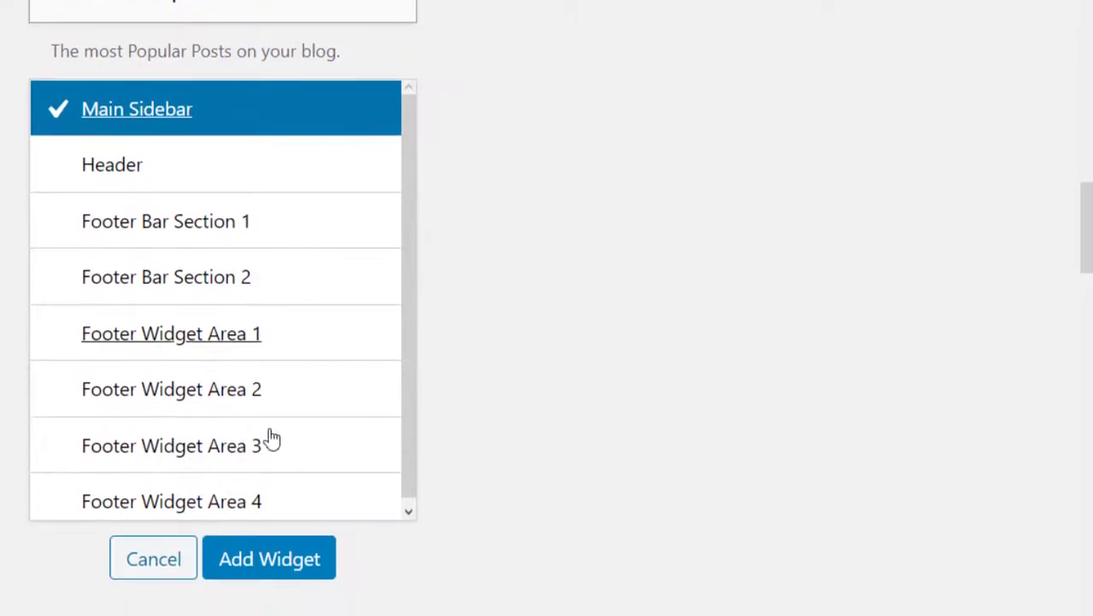
{"action": "left_click", "coordinate": [264, 558]}
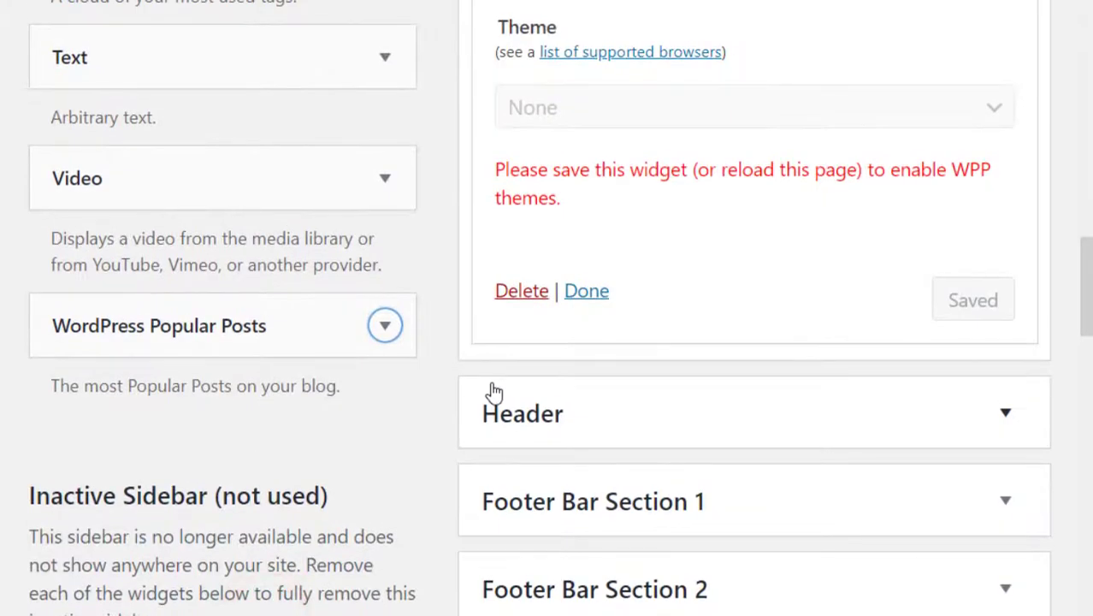
Step: Title the new WordPress Popular Posts widget in the Main Sidebar "Popular Posts"
{"action": "scroll", "coordinate": [494, 392], "scroll_direction": "up", "scroll_amount": 10}
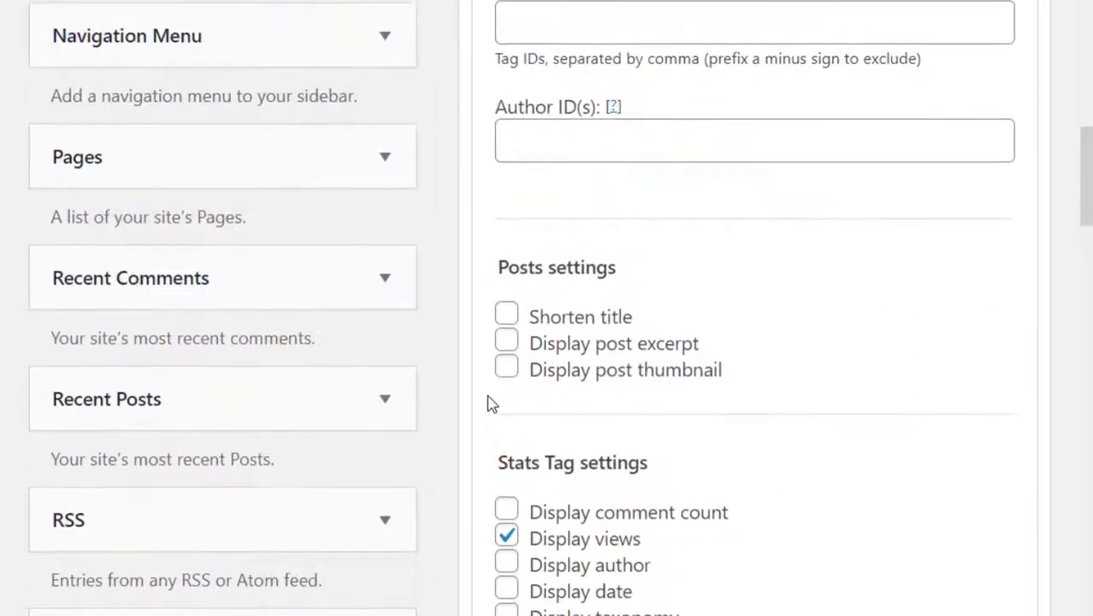
{"action": "scroll", "coordinate": [488, 428], "scroll_direction": "up", "scroll_amount": 8}
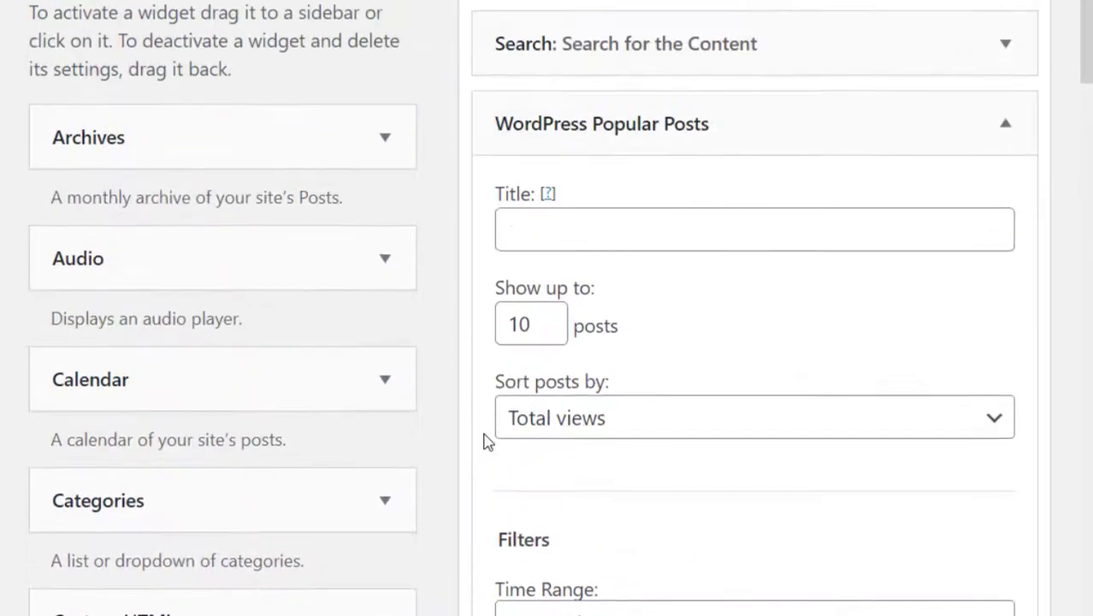
{"action": "scroll", "coordinate": [492, 440], "scroll_direction": "up", "scroll_amount": 2}
{"action": "scroll", "coordinate": [488, 438], "scroll_direction": "down", "scroll_amount": 2}
{"action": "scroll", "coordinate": [643, 241], "scroll_direction": "up", "scroll_amount": 1}
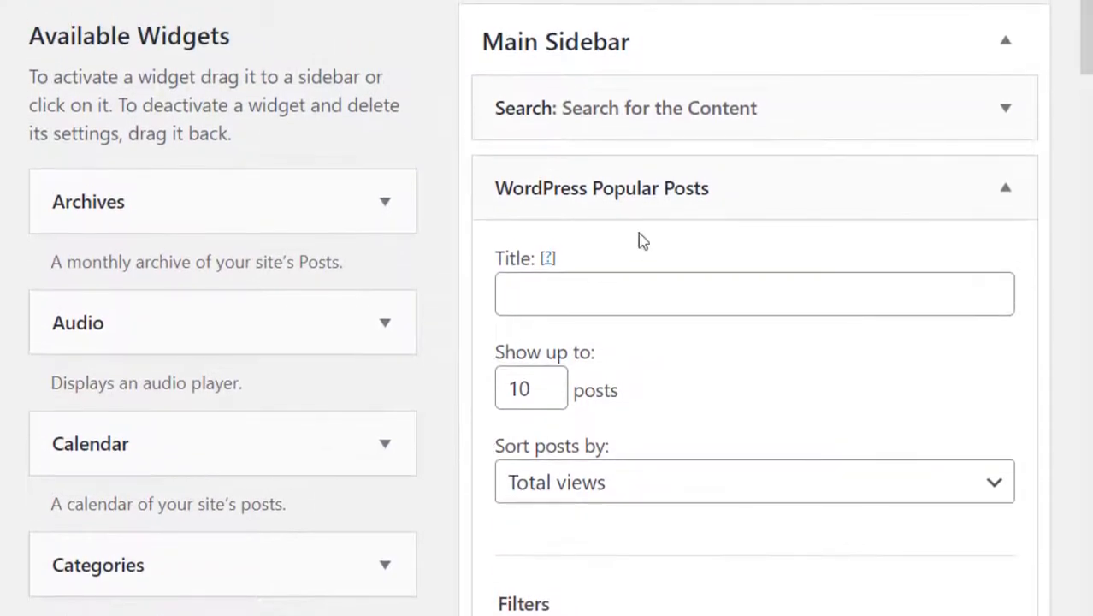
{"action": "left_click", "coordinate": [603, 301]}
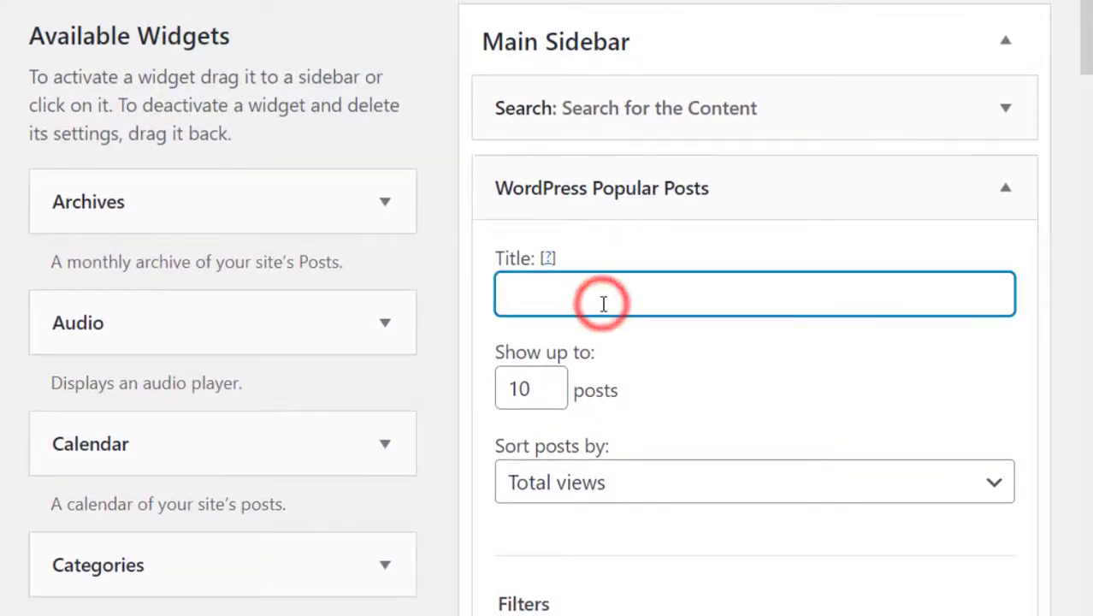
{"action": "type", "text": "Popular Posts"}
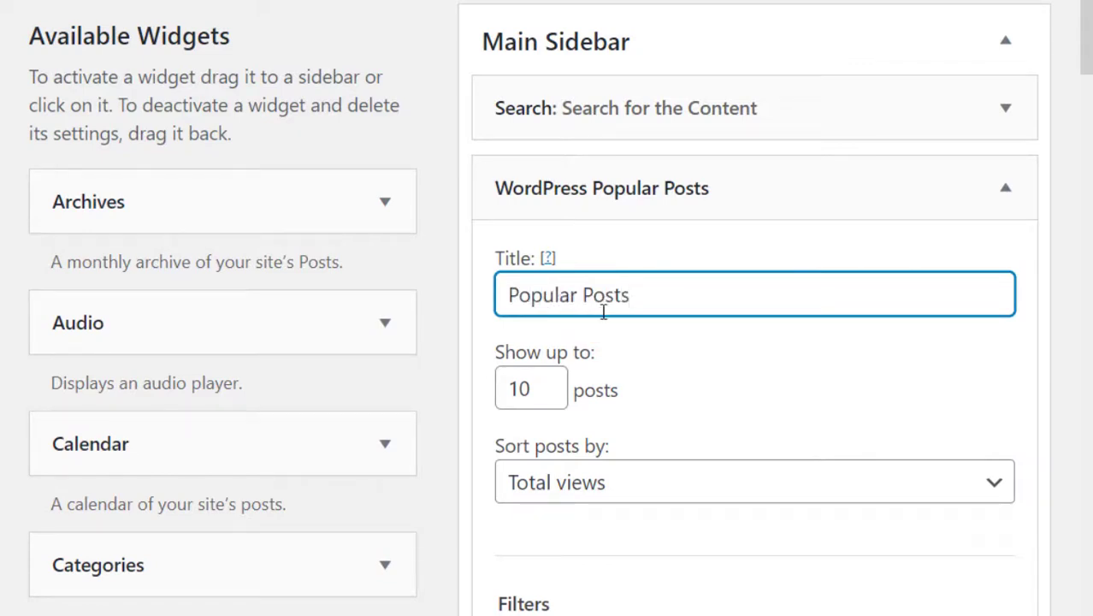
Step: Set the Popular Posts widget to show up to 5 posts, sorted by Total views
{"action": "scroll", "coordinate": [639, 400], "scroll_direction": "down", "scroll_amount": 2}
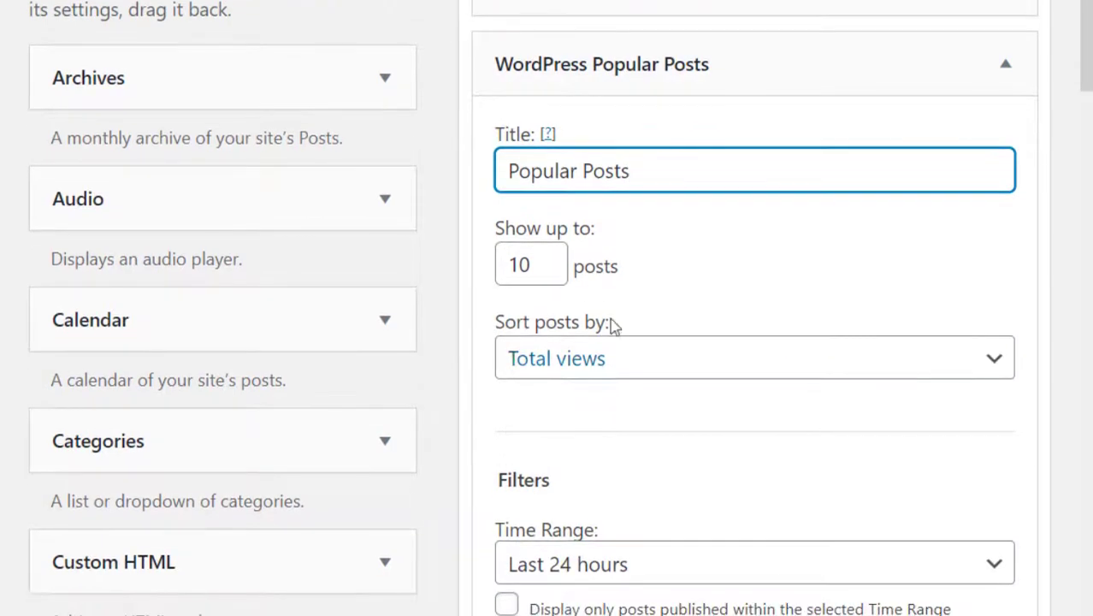
{"action": "double_click", "coordinate": [542, 264]}
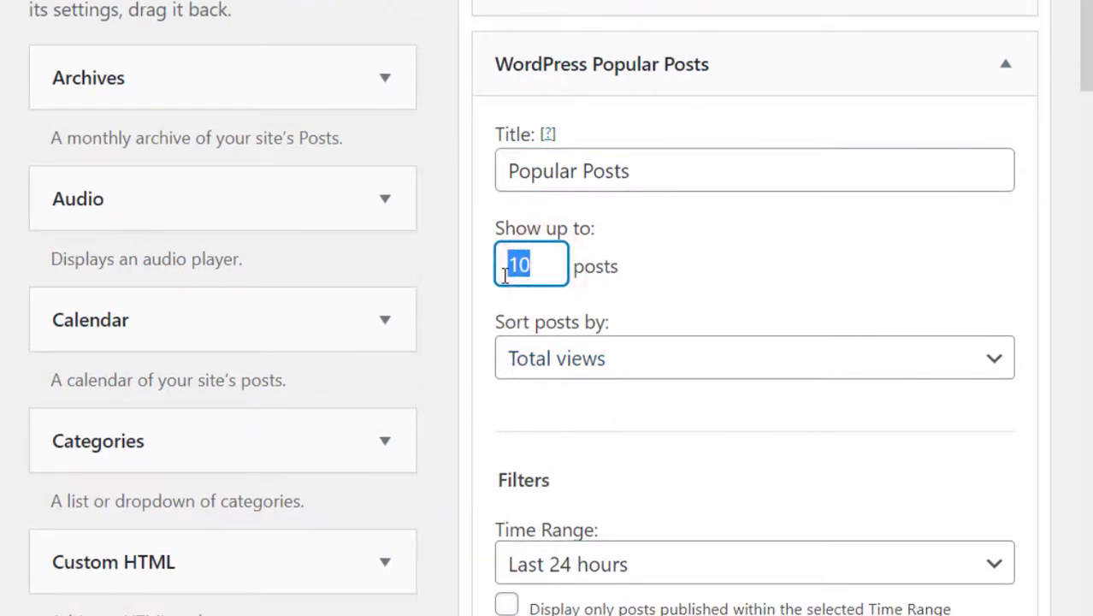
{"action": "left_click", "coordinate": [608, 364]}
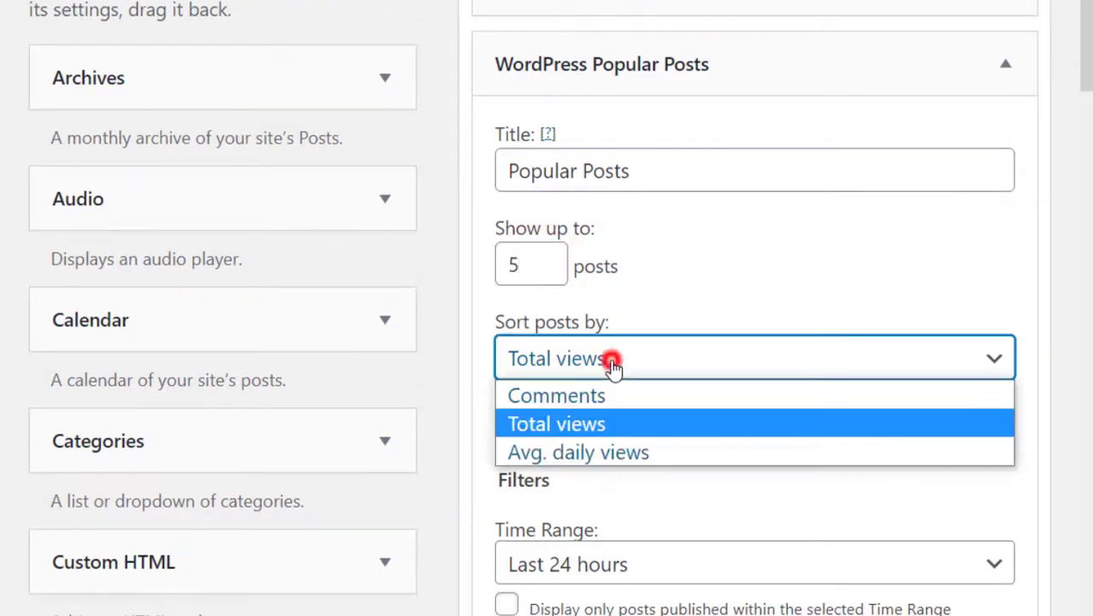
{"action": "left_click", "coordinate": [582, 425]}
Step: Set the time range filter of the Popular Posts widget to All-time
{"action": "scroll", "coordinate": [617, 436], "scroll_direction": "down", "scroll_amount": 3}
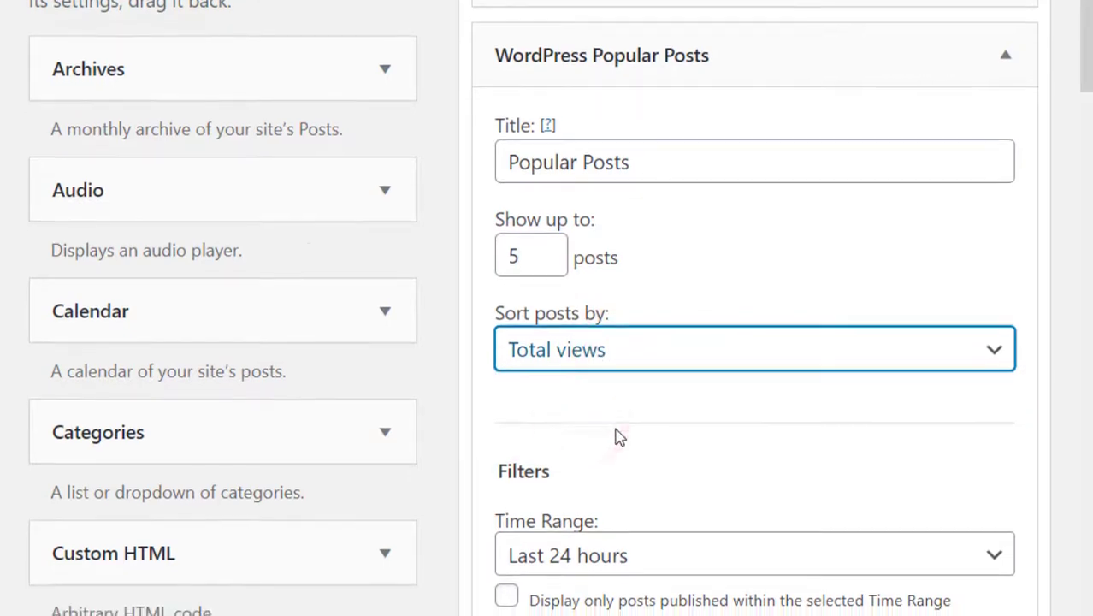
{"action": "scroll", "coordinate": [617, 435], "scroll_direction": "down", "scroll_amount": 2}
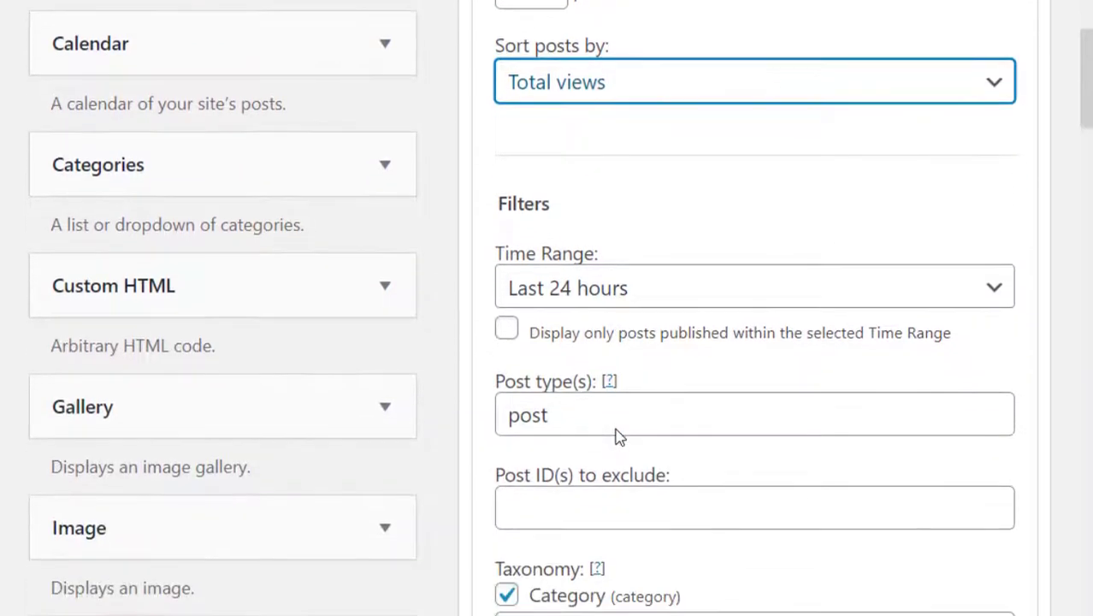
{"action": "scroll", "coordinate": [618, 435], "scroll_direction": "down", "scroll_amount": 1}
{"action": "scroll", "coordinate": [618, 432], "scroll_direction": "down", "scroll_amount": 1}
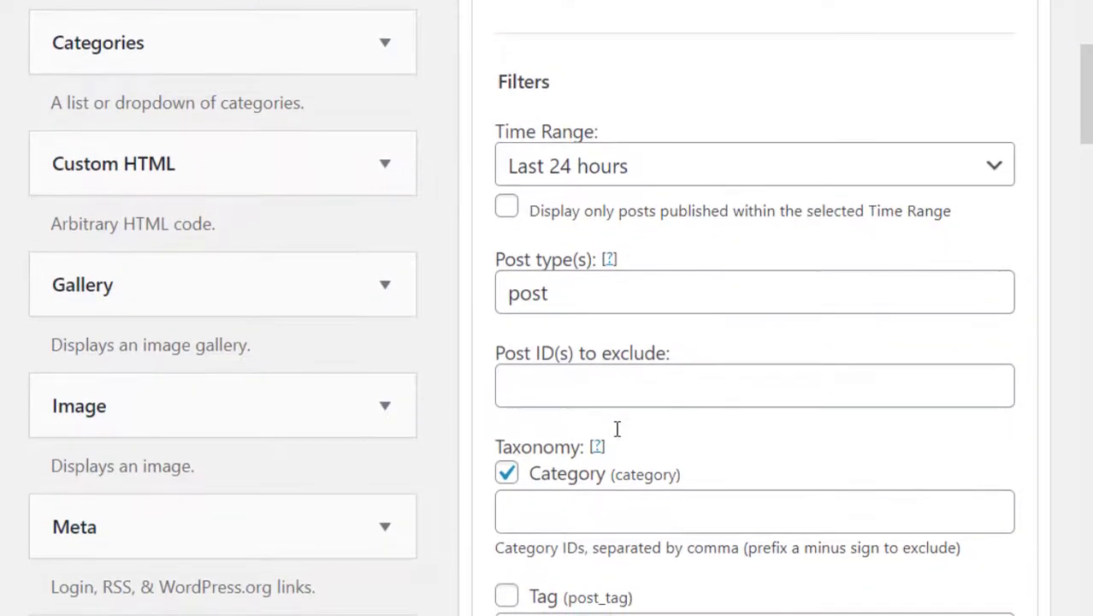
{"action": "scroll", "coordinate": [618, 432], "scroll_direction": "down", "scroll_amount": 1}
{"action": "left_click", "coordinate": [702, 138]}
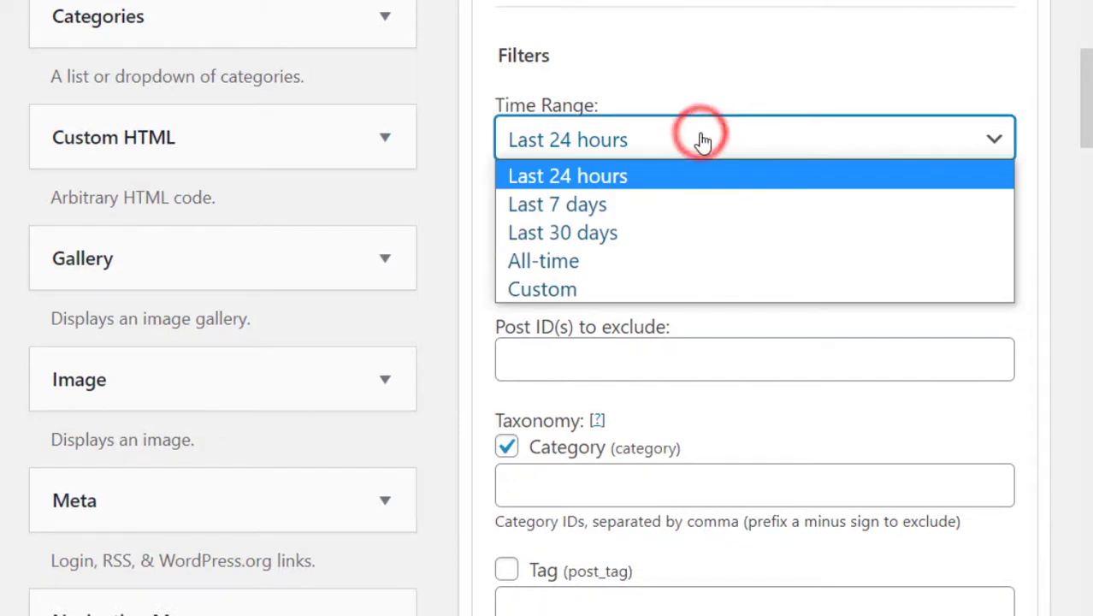
{"action": "left_click", "coordinate": [637, 267]}
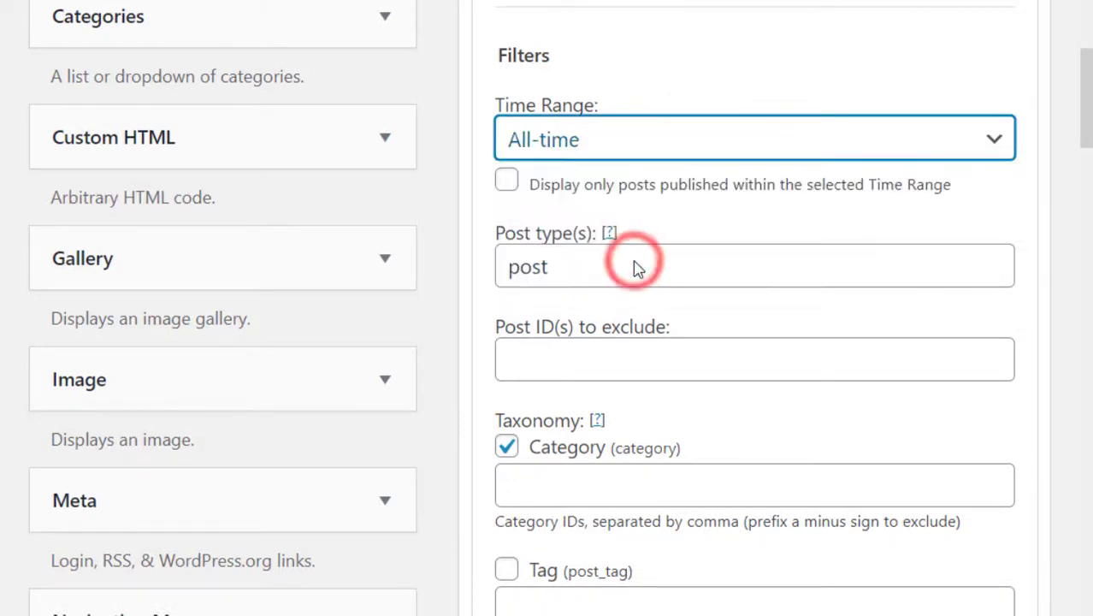
Step: Enable Shorten title, Display post excerpt and Display post thumbnail in the widget's posts settings
{"action": "scroll", "coordinate": [637, 306], "scroll_direction": "down", "scroll_amount": 2}
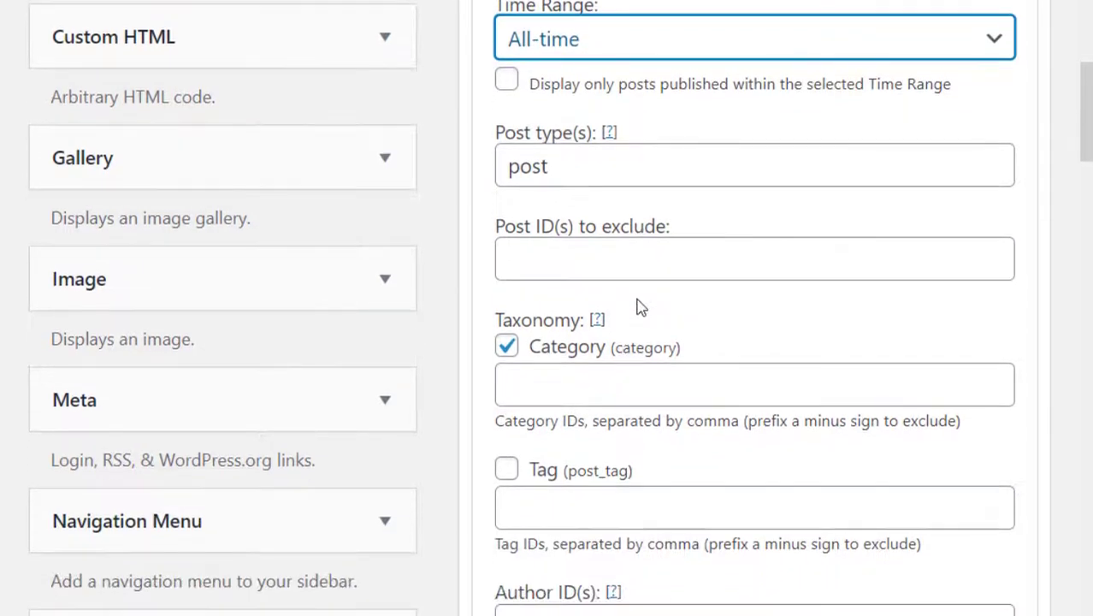
{"action": "scroll", "coordinate": [638, 306], "scroll_direction": "down", "scroll_amount": 1}
{"action": "scroll", "coordinate": [637, 306], "scroll_direction": "down", "scroll_amount": 1}
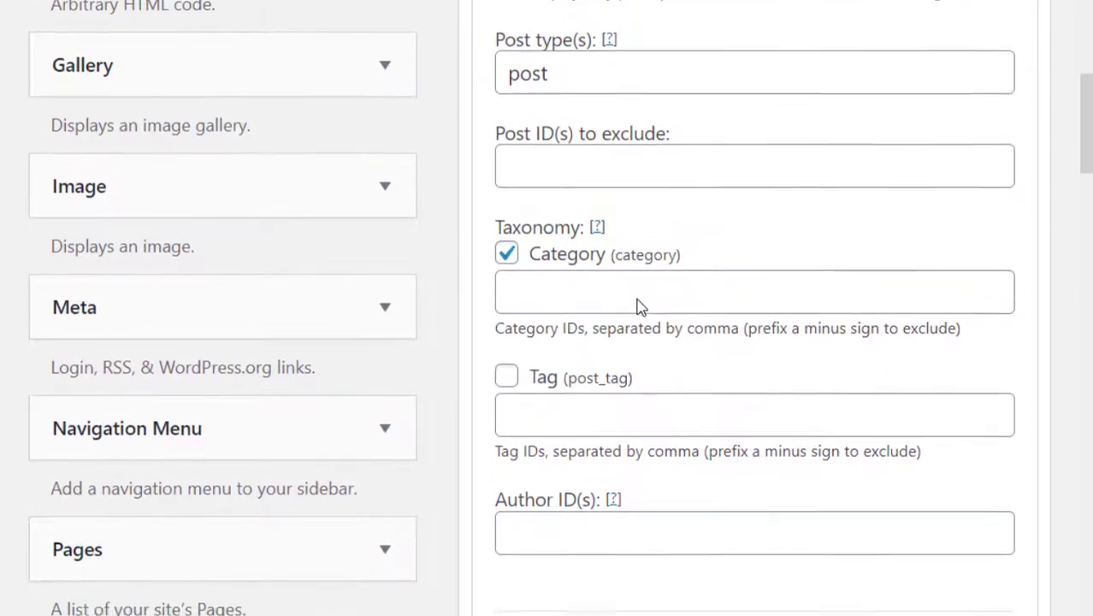
{"action": "scroll", "coordinate": [637, 306], "scroll_direction": "down", "scroll_amount": 1}
{"action": "scroll", "coordinate": [639, 306], "scroll_direction": "down", "scroll_amount": 6}
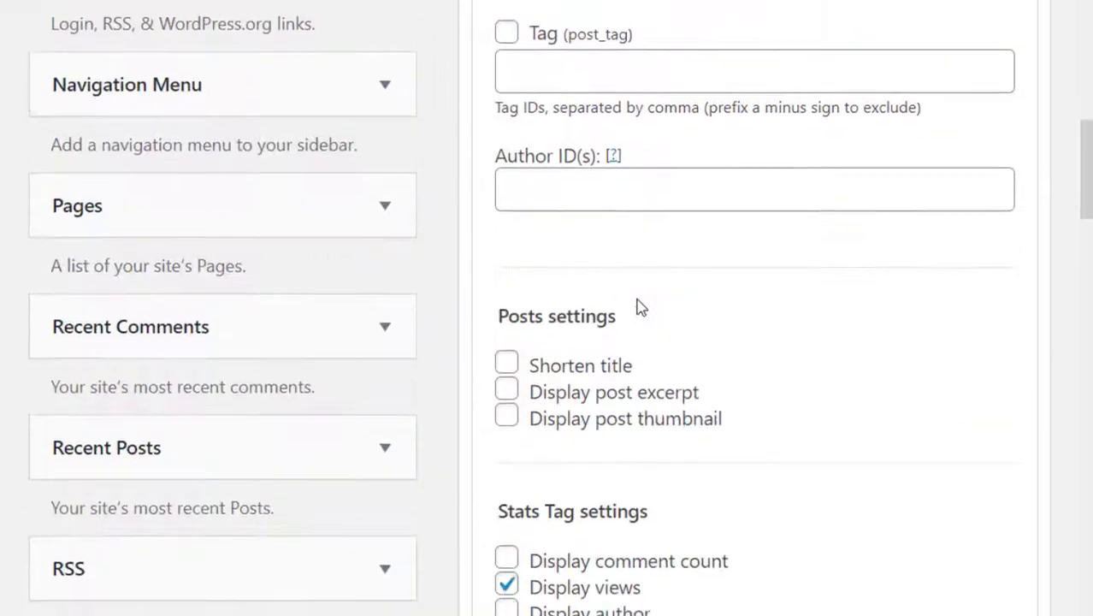
{"action": "scroll", "coordinate": [639, 308], "scroll_direction": "down", "scroll_amount": 1}
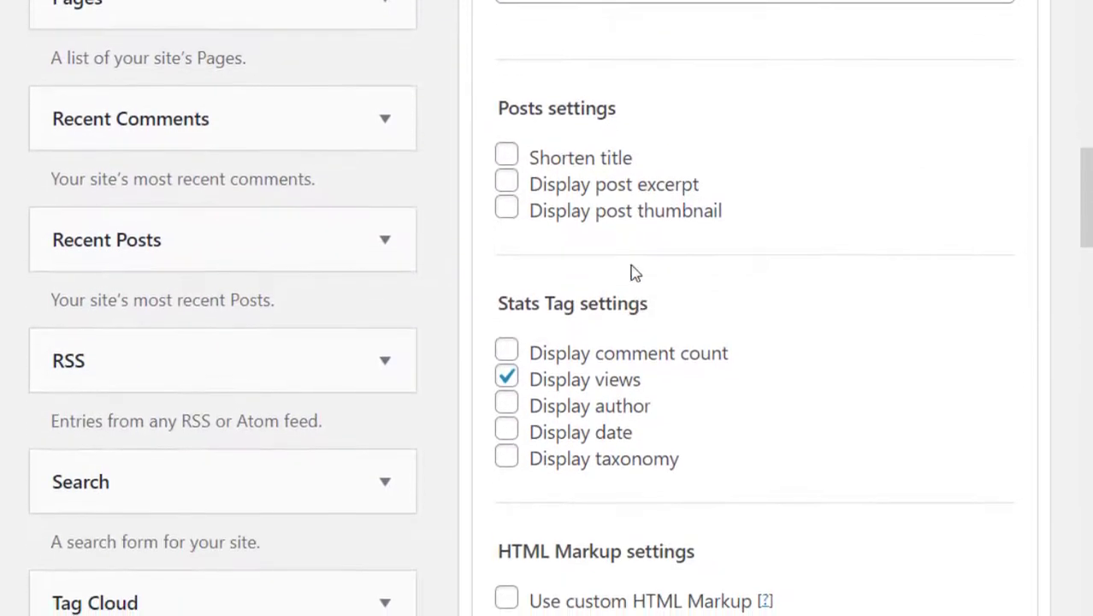
{"action": "left_click", "coordinate": [507, 184]}
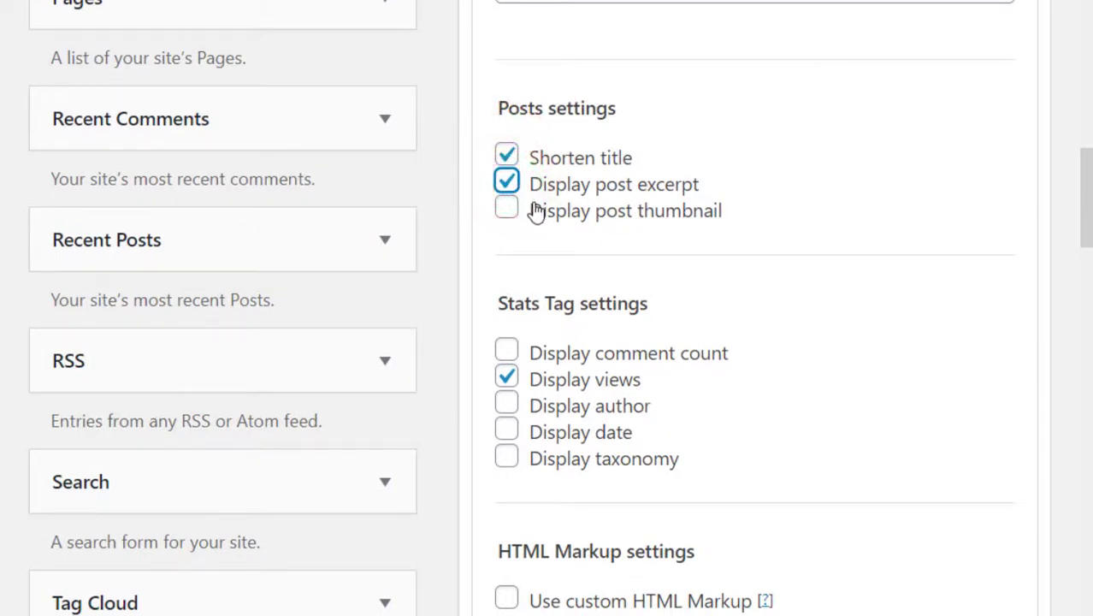
{"action": "scroll", "coordinate": [629, 300], "scroll_direction": "down", "scroll_amount": 2}
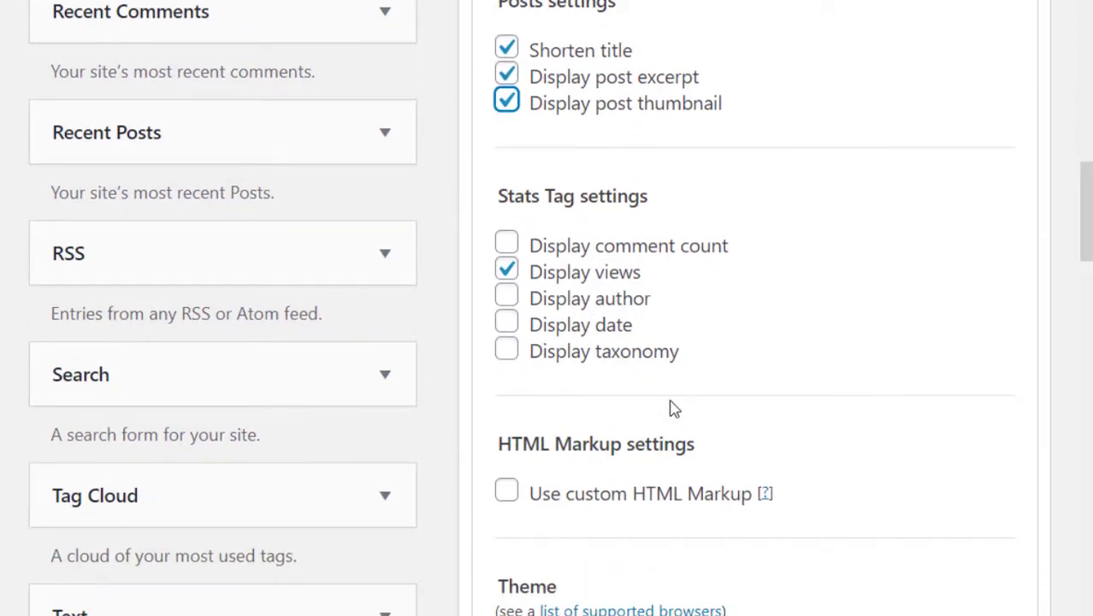
{"action": "scroll", "coordinate": [671, 409], "scroll_direction": "down", "scroll_amount": 5}
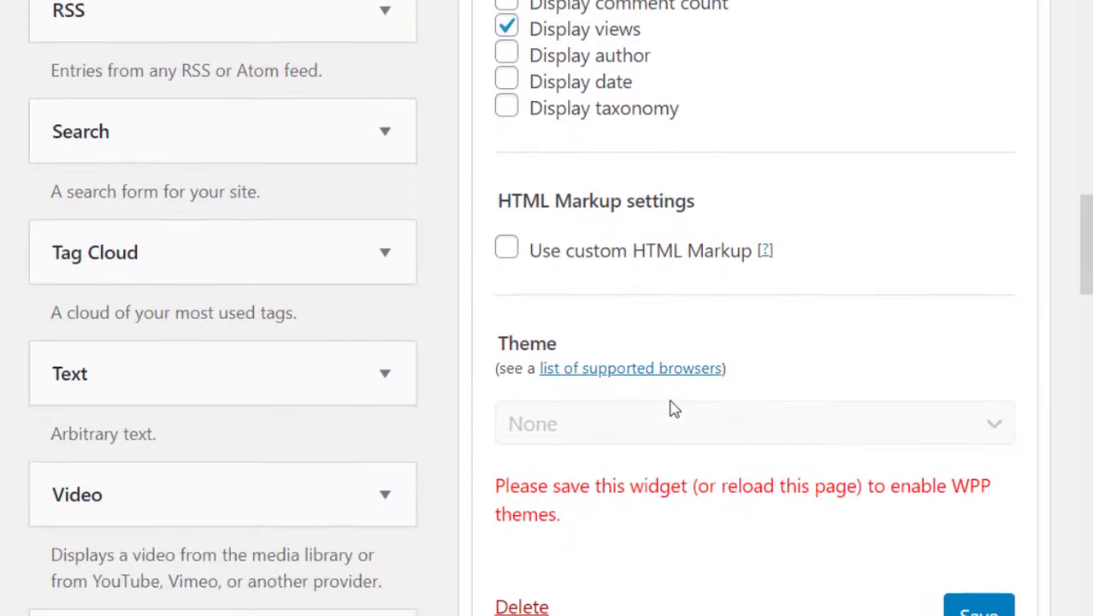
Step: Save the Popular Posts widget to make its theme option available
{"action": "scroll", "coordinate": [671, 409], "scroll_direction": "down", "scroll_amount": 1}
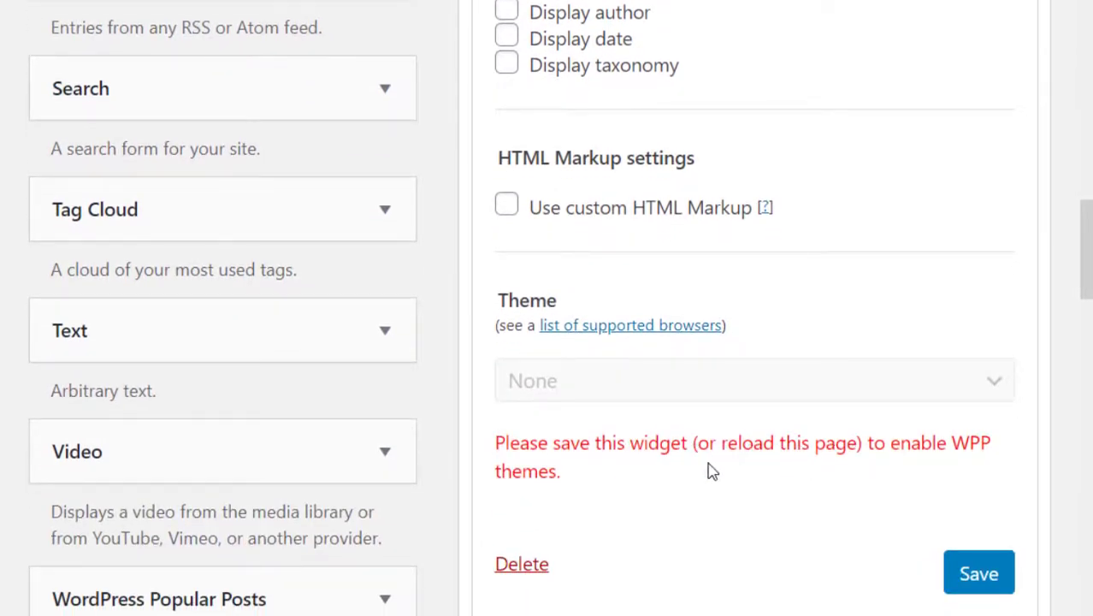
{"action": "left_click", "coordinate": [968, 577]}
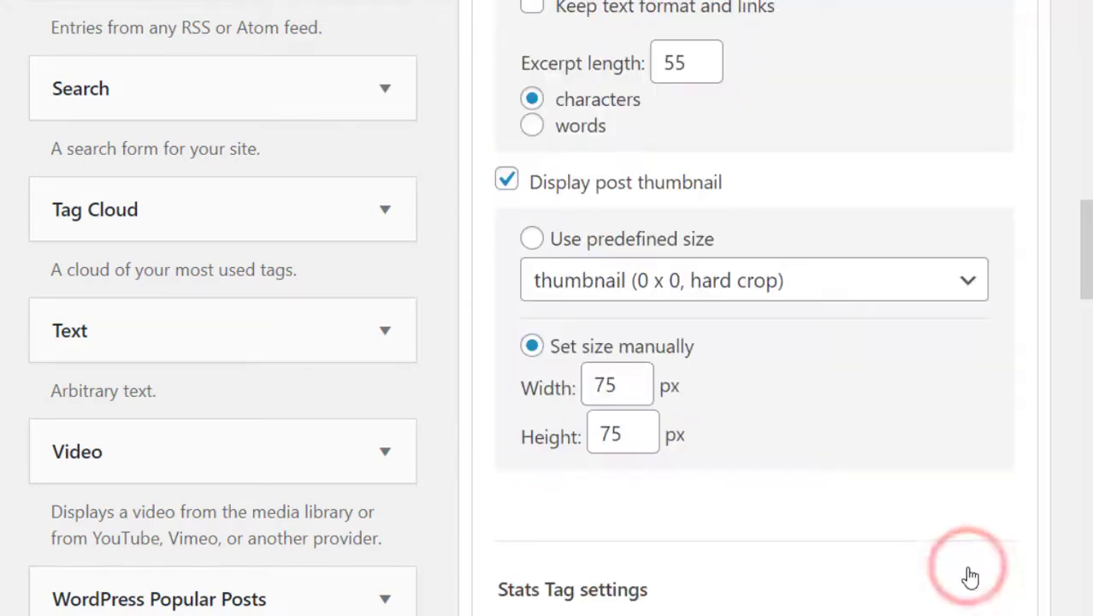
Step: Review the saved widget's sorting, time range, title shortening, excerpt, thumbnail and stats tag settings
{"action": "scroll", "coordinate": [858, 370], "scroll_direction": "up", "scroll_amount": 15}
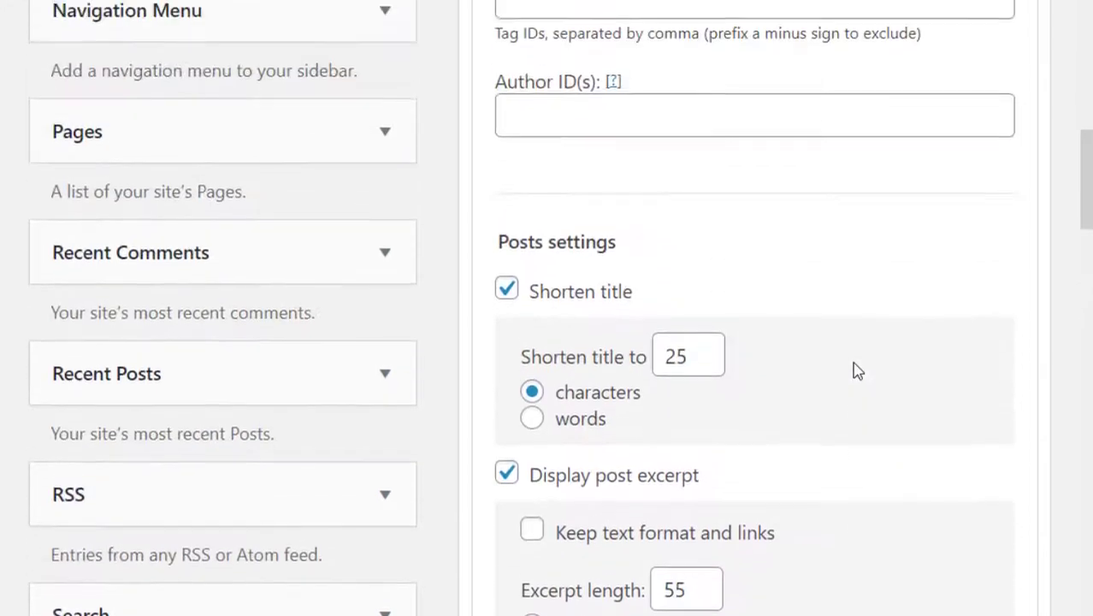
{"action": "scroll", "coordinate": [858, 370], "scroll_direction": "down", "scroll_amount": 8}
{"action": "scroll", "coordinate": [858, 370], "scroll_direction": "up", "scroll_amount": 10}
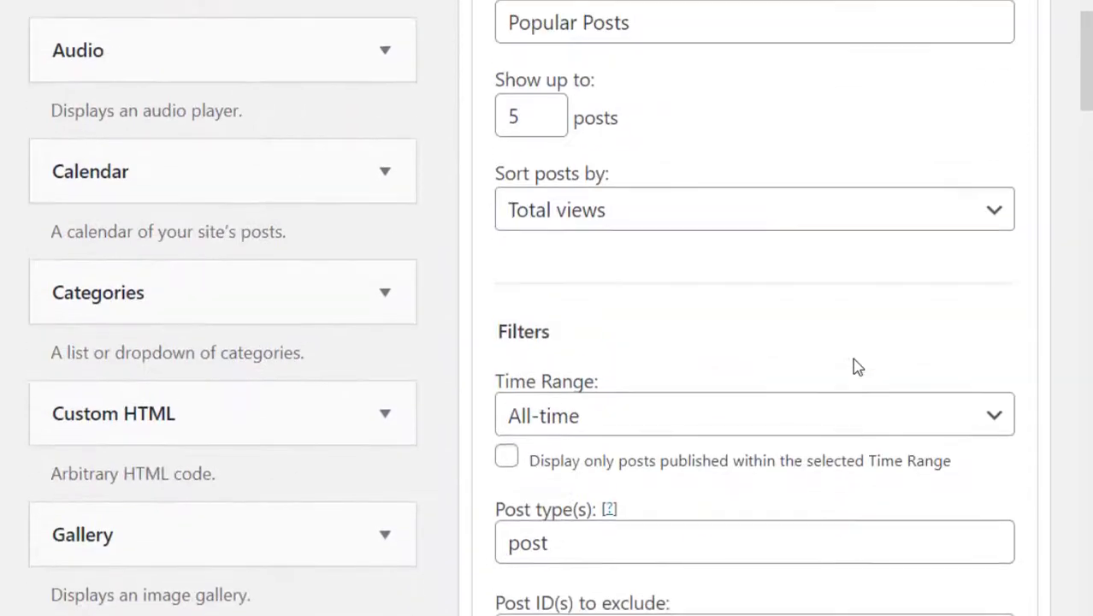
{"action": "scroll", "coordinate": [854, 366], "scroll_direction": "down", "scroll_amount": 8}
{"action": "scroll", "coordinate": [854, 358], "scroll_direction": "down", "scroll_amount": 4}
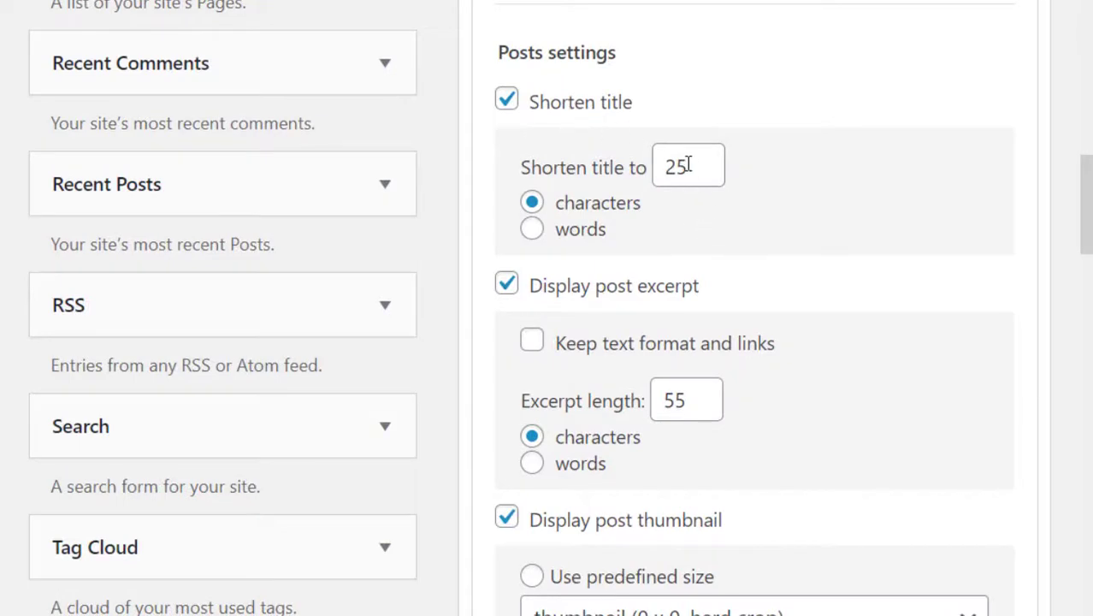
{"action": "type", "text": "25"}
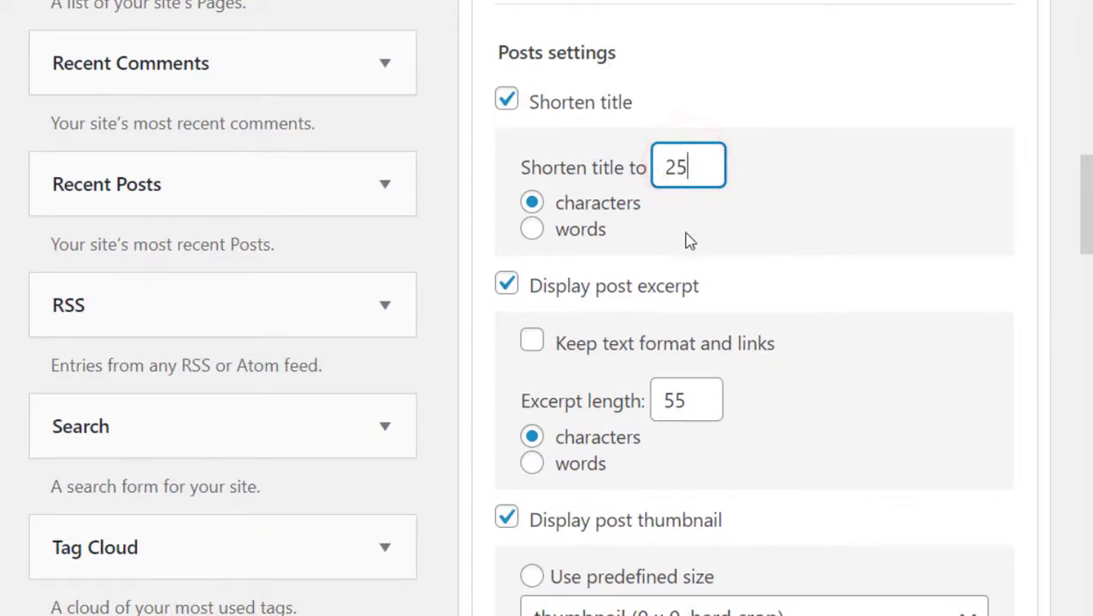
{"action": "scroll", "coordinate": [693, 271], "scroll_direction": "down", "scroll_amount": 1}
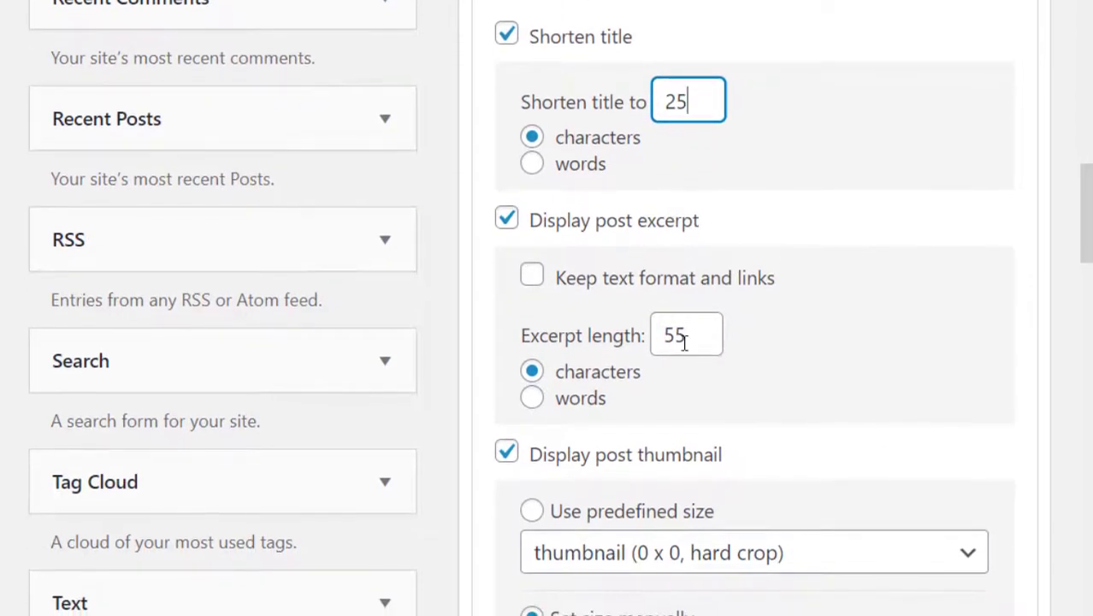
{"action": "scroll", "coordinate": [684, 342], "scroll_direction": "down", "scroll_amount": 3}
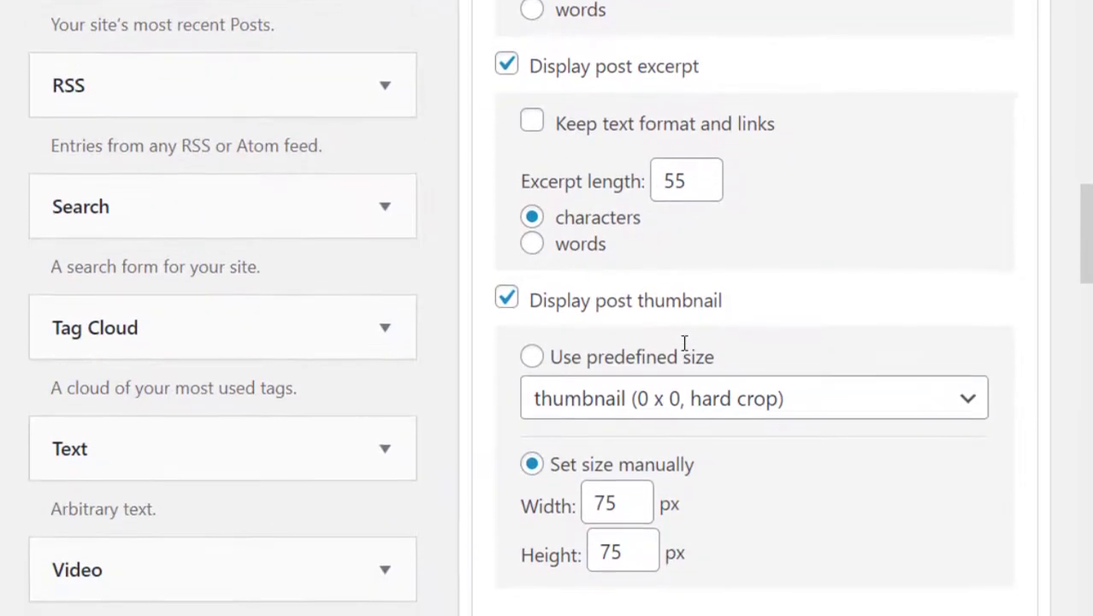
{"action": "scroll", "coordinate": [684, 342], "scroll_direction": "down", "scroll_amount": 6}
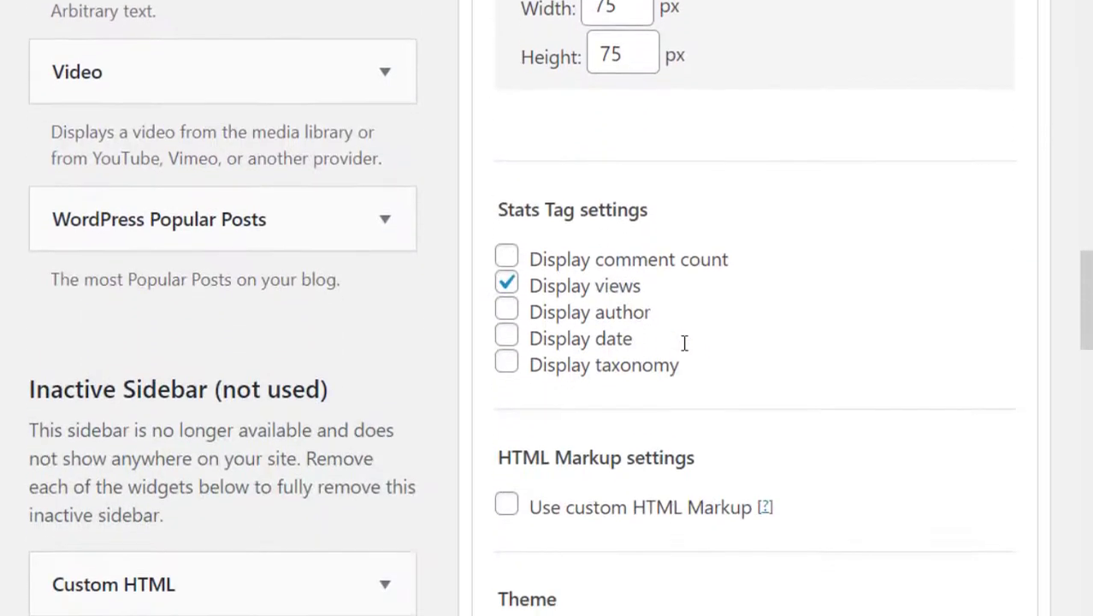
Step: Apply the Cards theme to the Popular Posts widget and save it
{"action": "scroll", "coordinate": [684, 342], "scroll_direction": "down", "scroll_amount": 2}
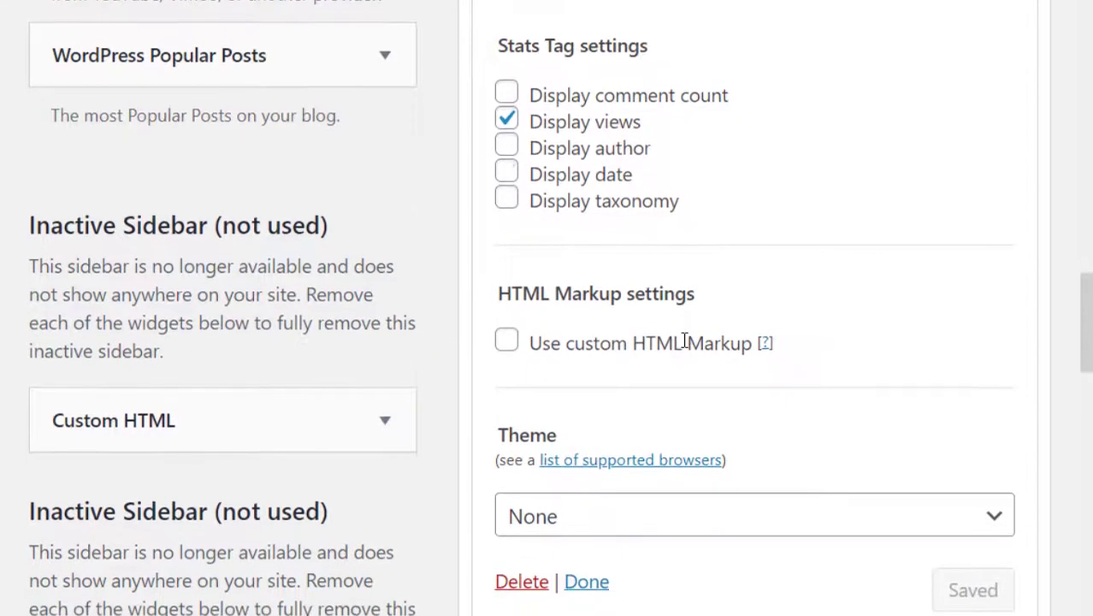
{"action": "scroll", "coordinate": [684, 341], "scroll_direction": "down", "scroll_amount": 2}
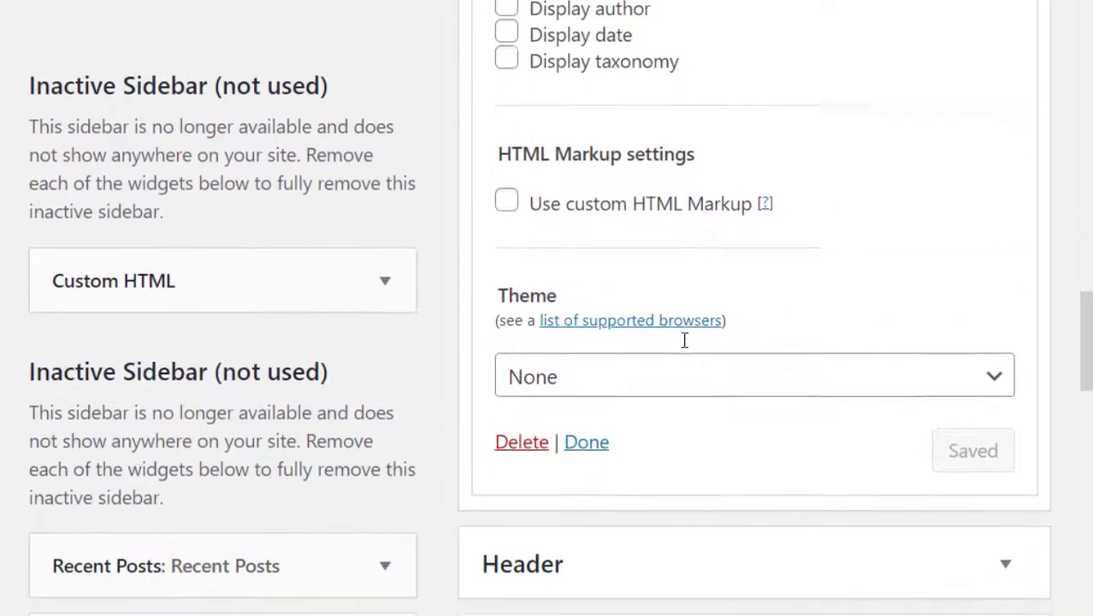
{"action": "left_click", "coordinate": [650, 377]}
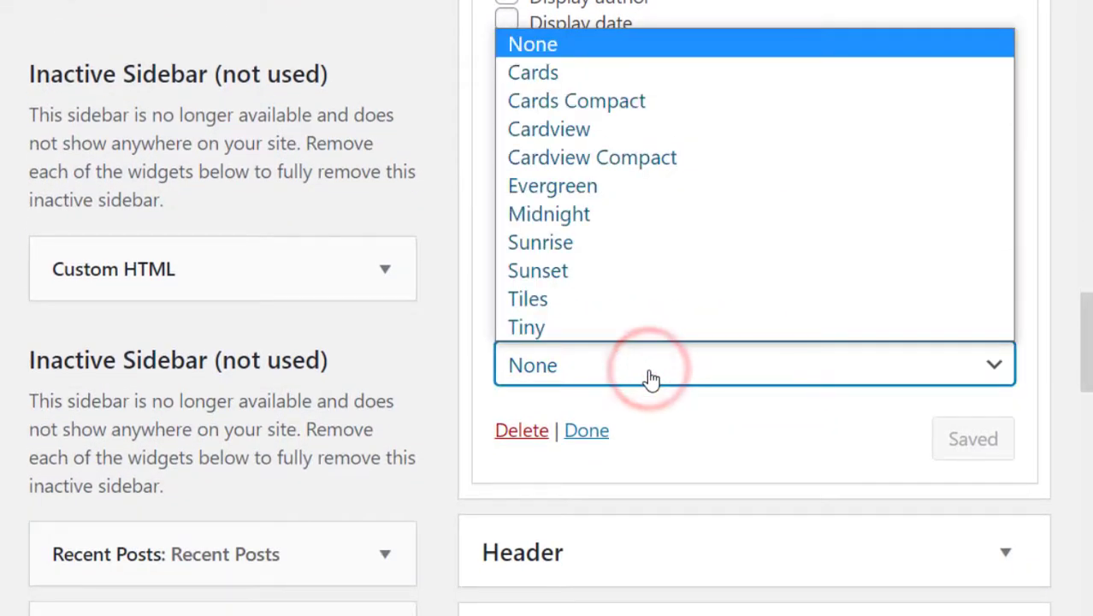
{"action": "left_click", "coordinate": [656, 82]}
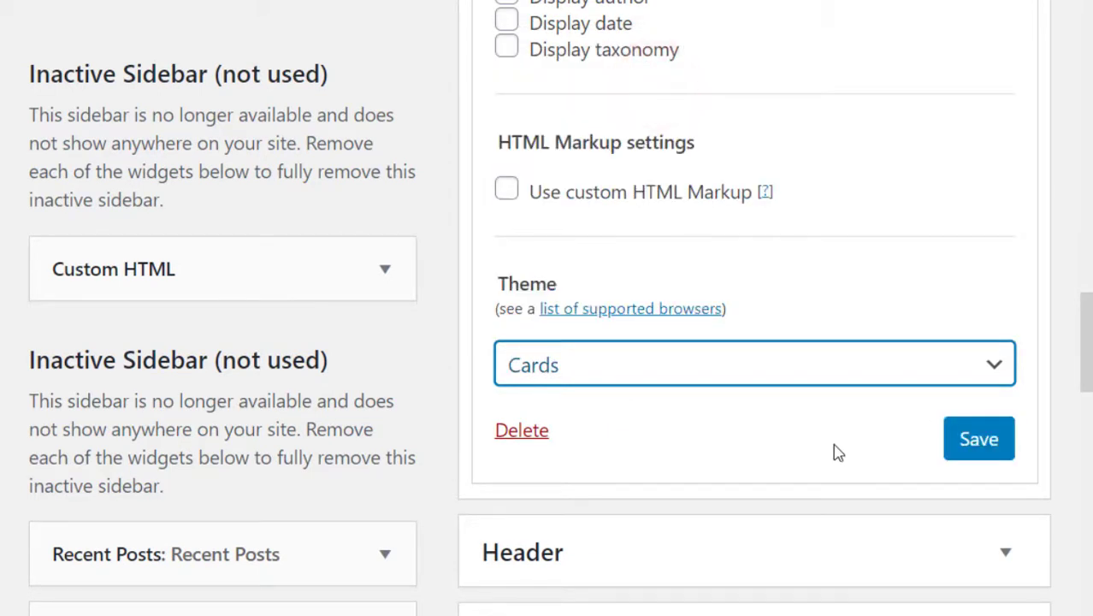
{"action": "left_click", "coordinate": [971, 442]}
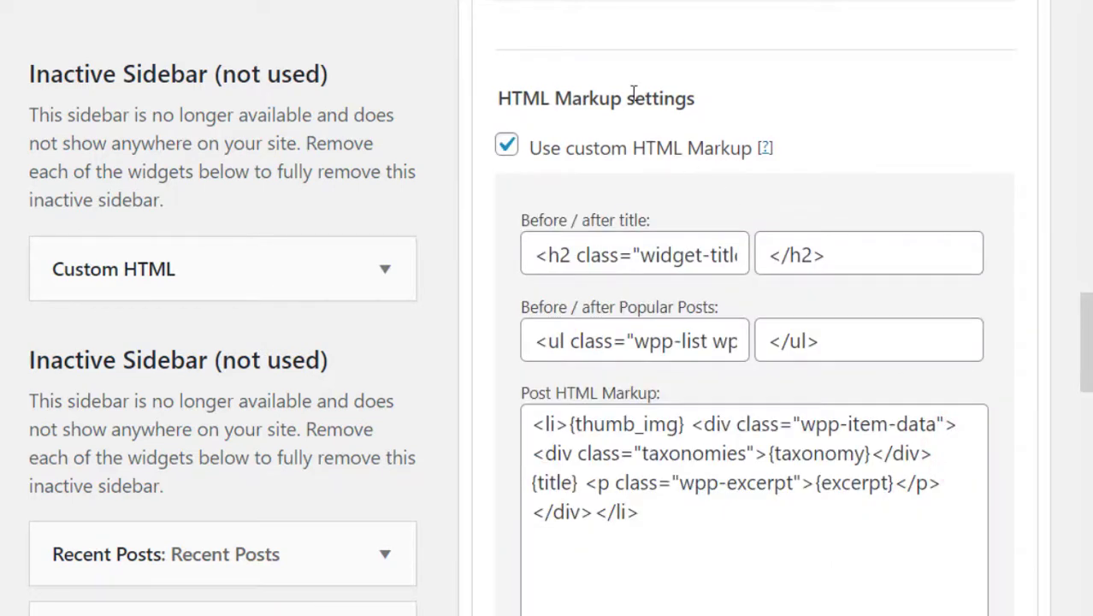
Step: Look over the widget's custom HTML markup and finish editing by closing the Popular Posts widget
{"action": "scroll", "coordinate": [634, 95], "scroll_direction": "up", "scroll_amount": 2}
{"action": "scroll", "coordinate": [637, 94], "scroll_direction": "down", "scroll_amount": 3}
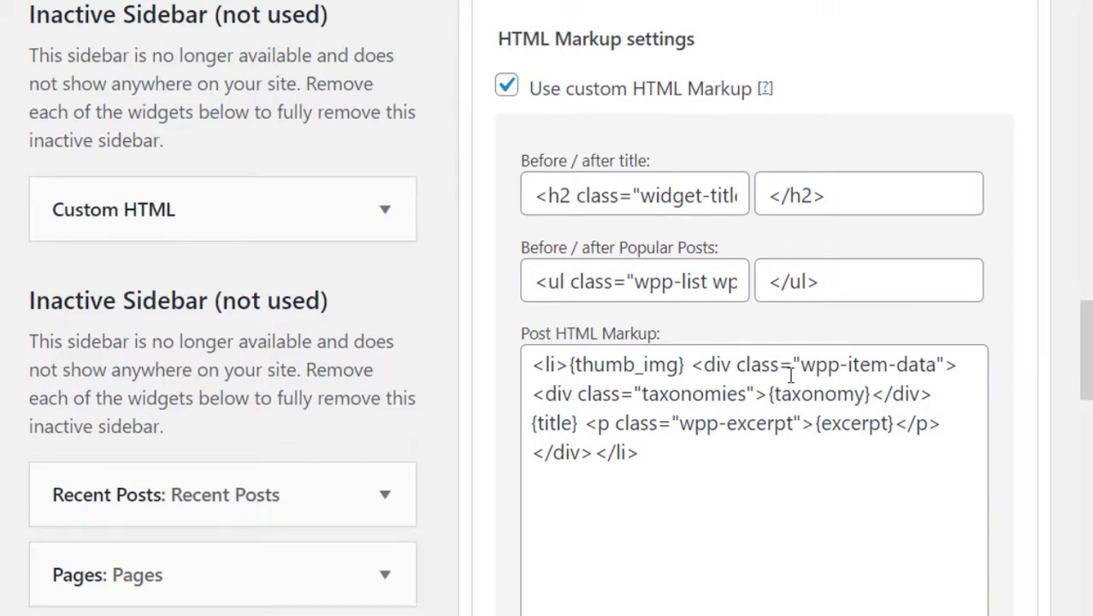
{"action": "scroll", "coordinate": [791, 374], "scroll_direction": "down", "scroll_amount": 3}
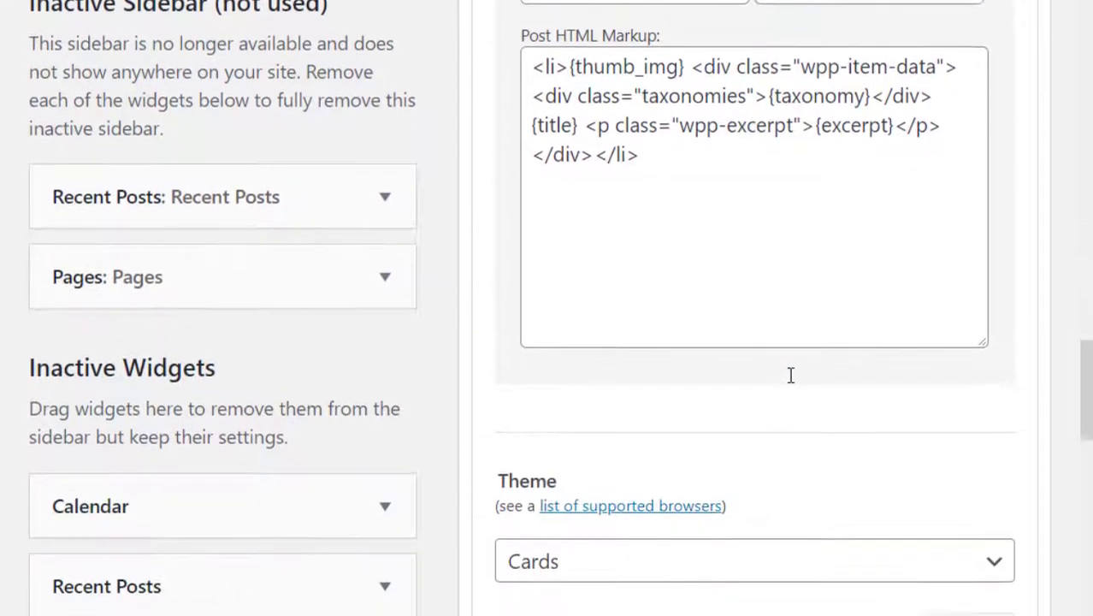
{"action": "scroll", "coordinate": [791, 374], "scroll_direction": "down", "scroll_amount": 2}
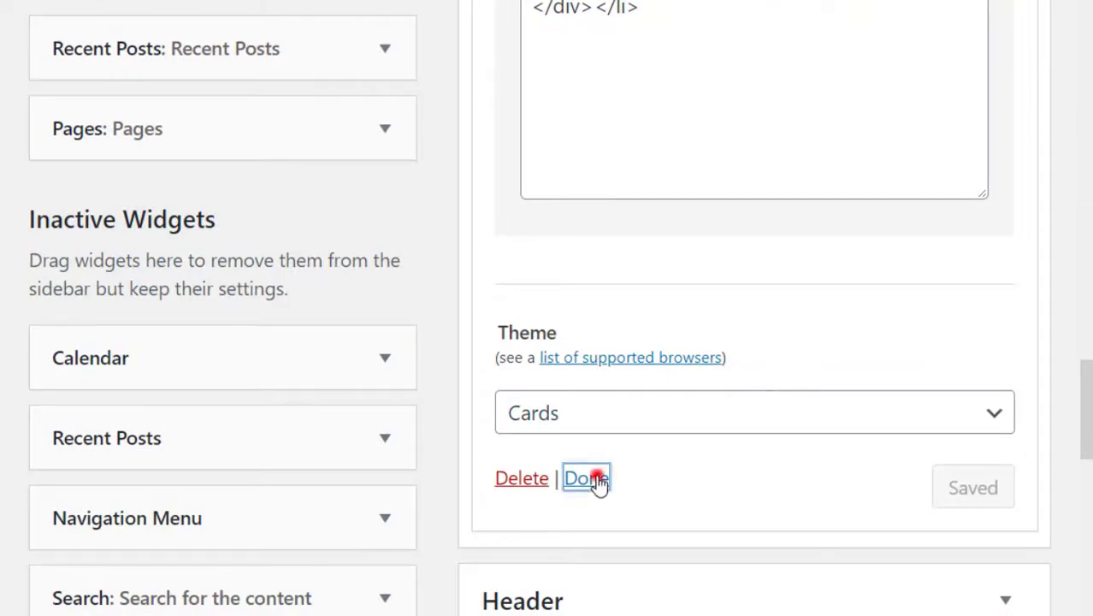
{"action": "left_click", "coordinate": [586, 479]}
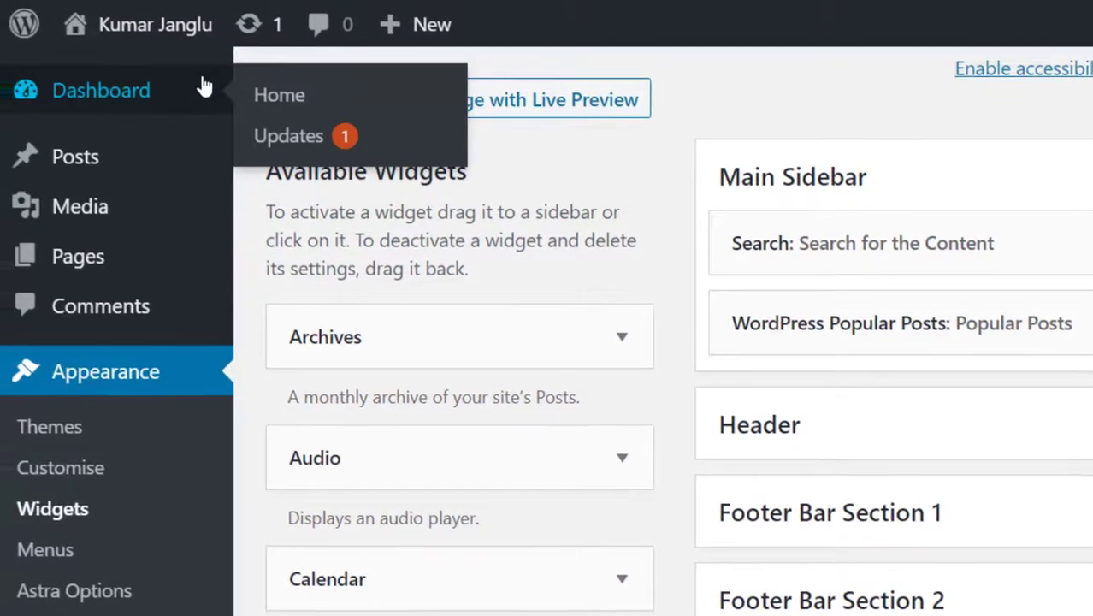
Step: Visit the live site and open the post "Open External Link in a New Tab"
{"action": "mouse_move", "coordinate": [156, 47]}
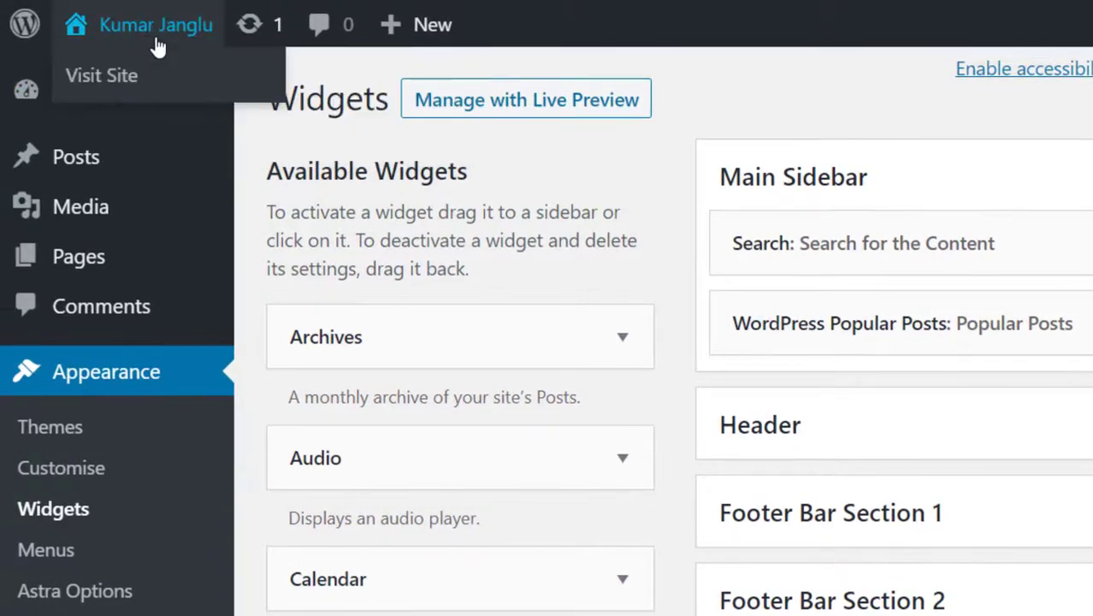
{"action": "left_click", "coordinate": [123, 81]}
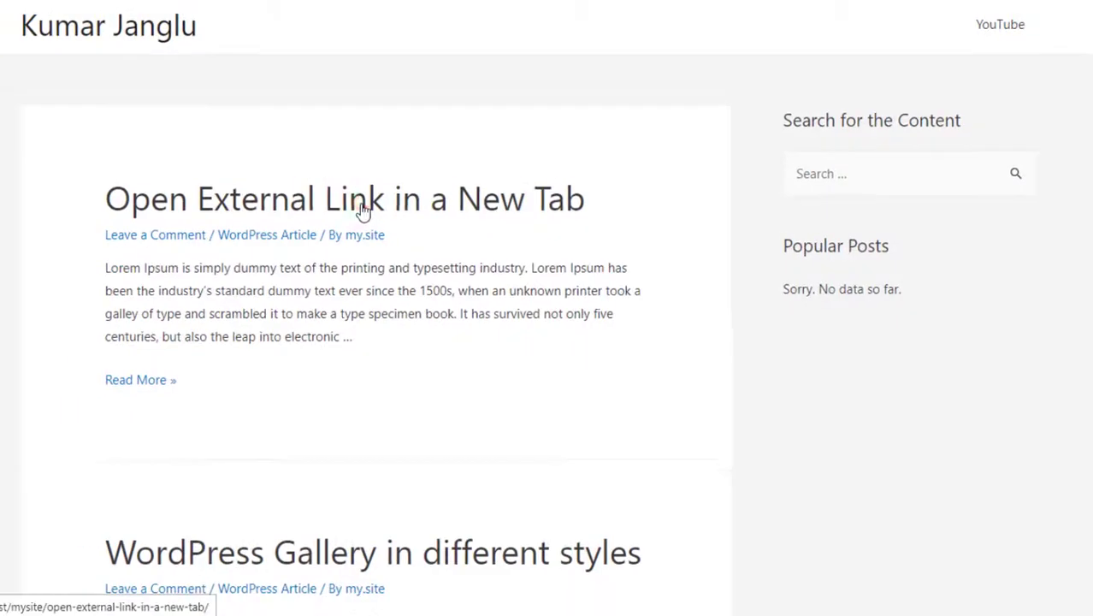
{"action": "left_click", "coordinate": [363, 210]}
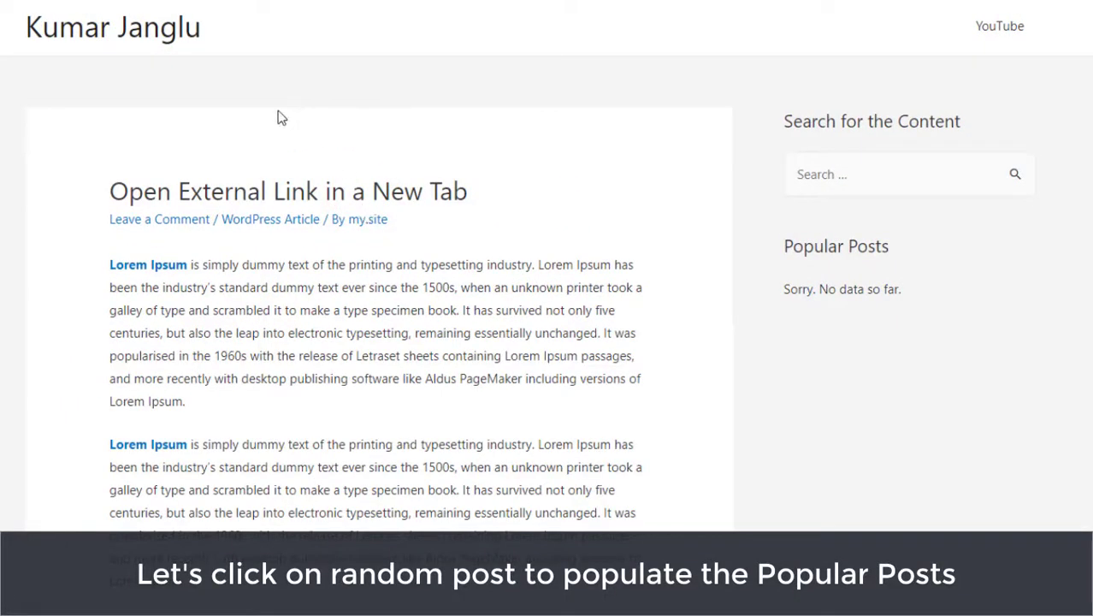
Step: Return to the site's home page and open the post "WordPress Gallery in different styles"
{"action": "left_click", "coordinate": [141, 30]}
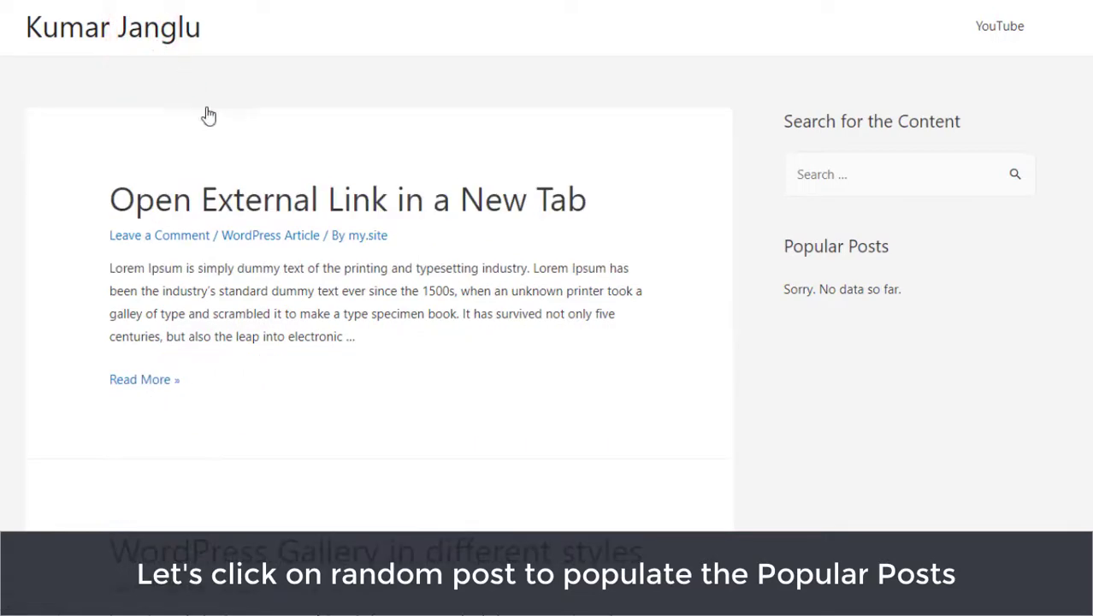
{"action": "scroll", "coordinate": [292, 385], "scroll_direction": "down", "scroll_amount": 3}
{"action": "scroll", "coordinate": [292, 392], "scroll_direction": "up", "scroll_amount": 1}
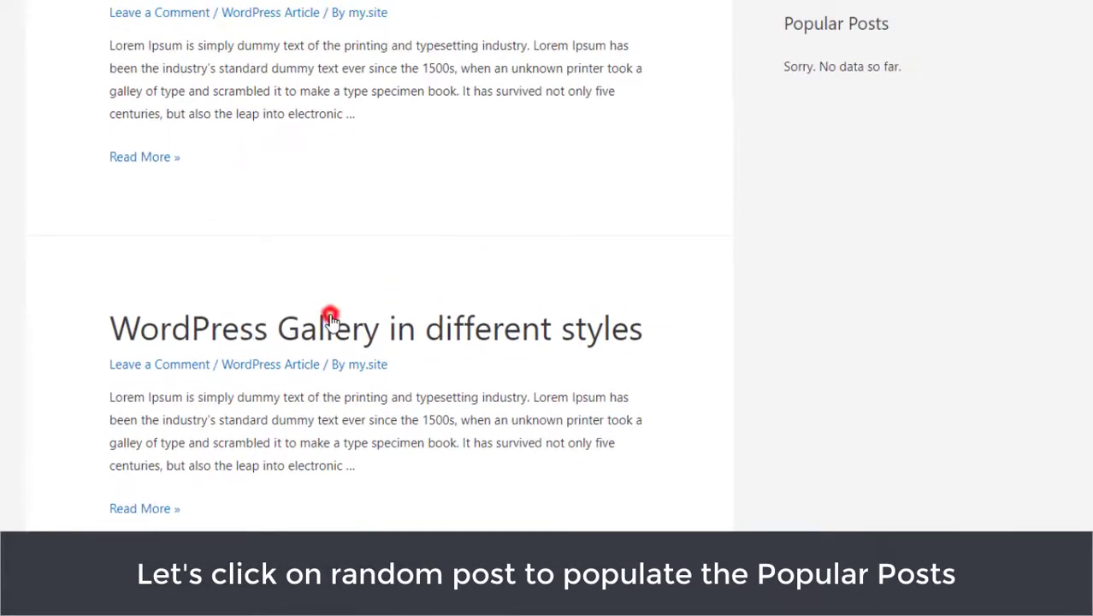
{"action": "left_click", "coordinate": [330, 318]}
{"action": "scroll", "coordinate": [333, 323], "scroll_direction": "up", "scroll_amount": 3}
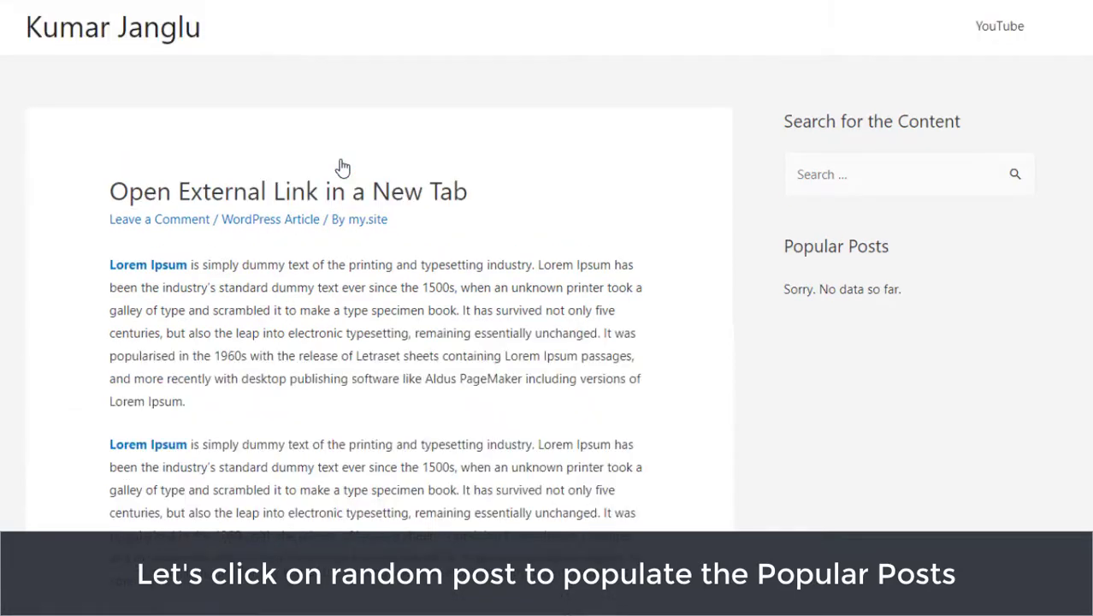
Step: Scroll through "Open External Link in a New Tab", go back to the home page and open the post "Embedding my maps"
{"action": "scroll", "coordinate": [417, 471], "scroll_direction": "down", "scroll_amount": 10}
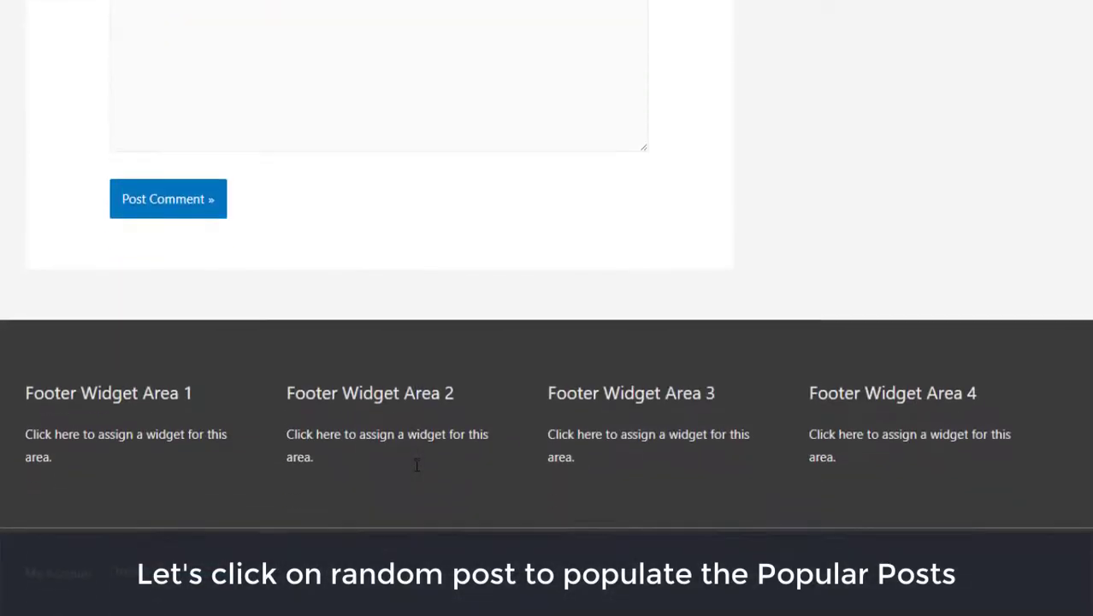
{"action": "scroll", "coordinate": [415, 463], "scroll_direction": "up", "scroll_amount": 11}
{"action": "scroll", "coordinate": [416, 464], "scroll_direction": "up", "scroll_amount": 1}
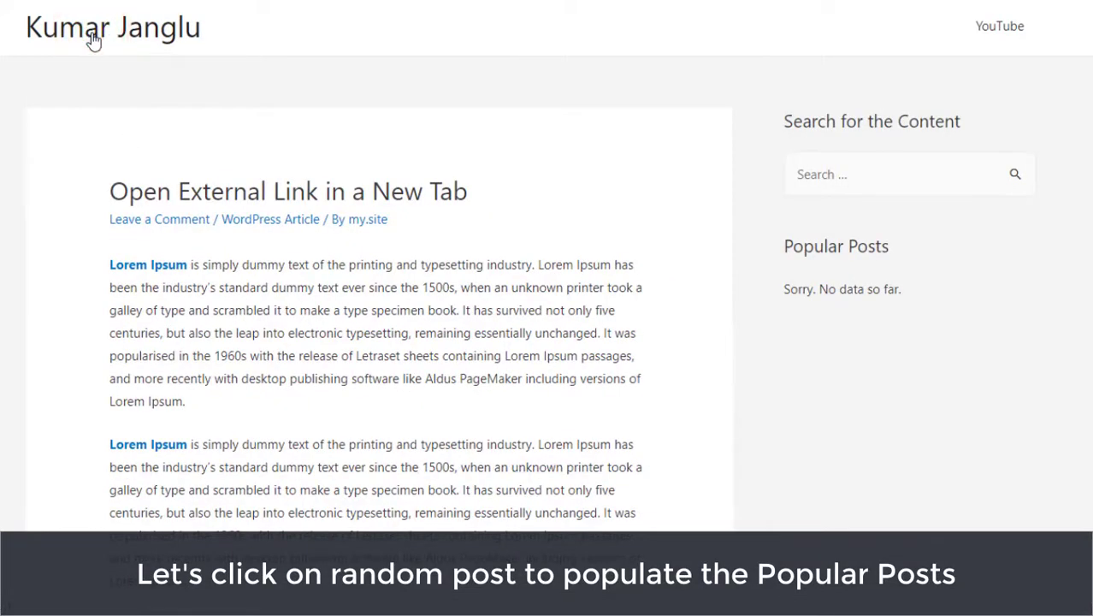
{"action": "scroll", "coordinate": [301, 419], "scroll_direction": "down", "scroll_amount": 5}
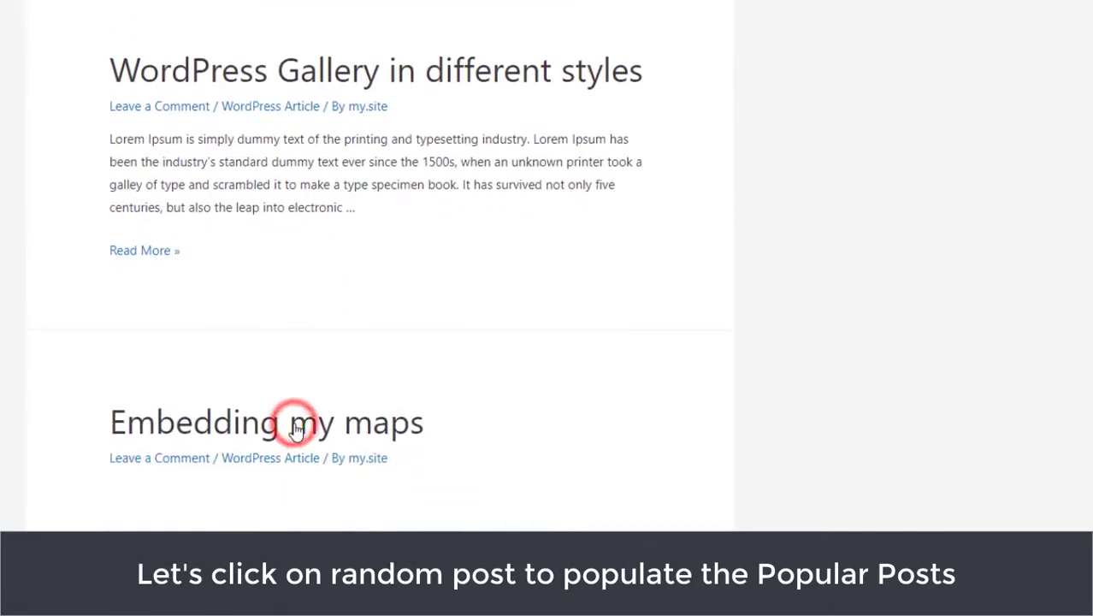
{"action": "scroll", "coordinate": [295, 432], "scroll_direction": "down", "scroll_amount": 2}
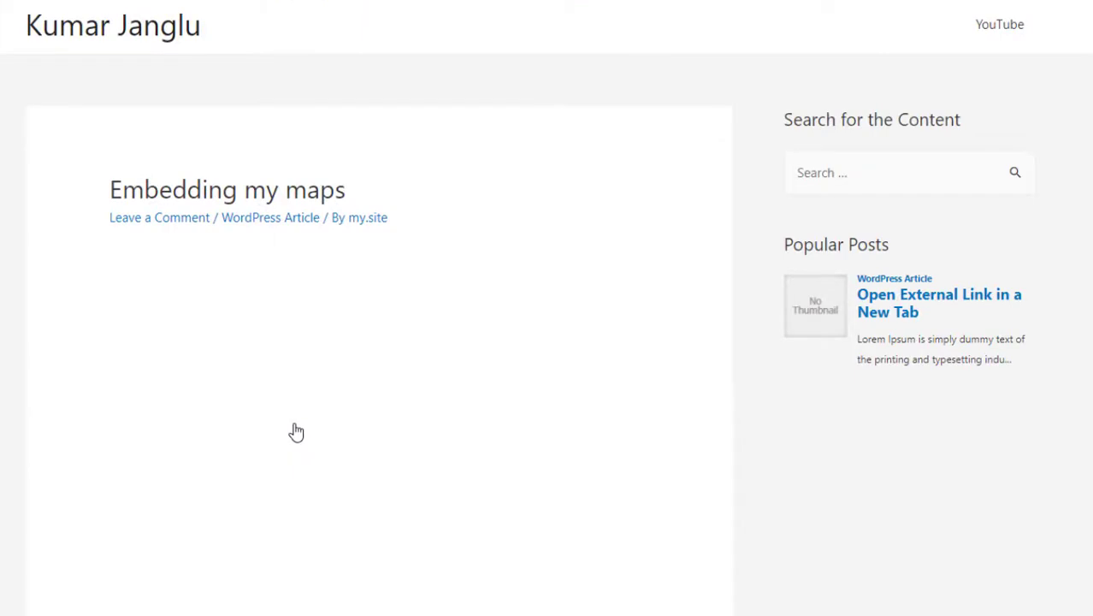
Step: Check the Popular Posts list beside the "Embedding my maps" post and go back to the home page
{"action": "scroll", "coordinate": [295, 428], "scroll_direction": "down", "scroll_amount": 1}
{"action": "scroll", "coordinate": [295, 422], "scroll_direction": "up", "scroll_amount": 1}
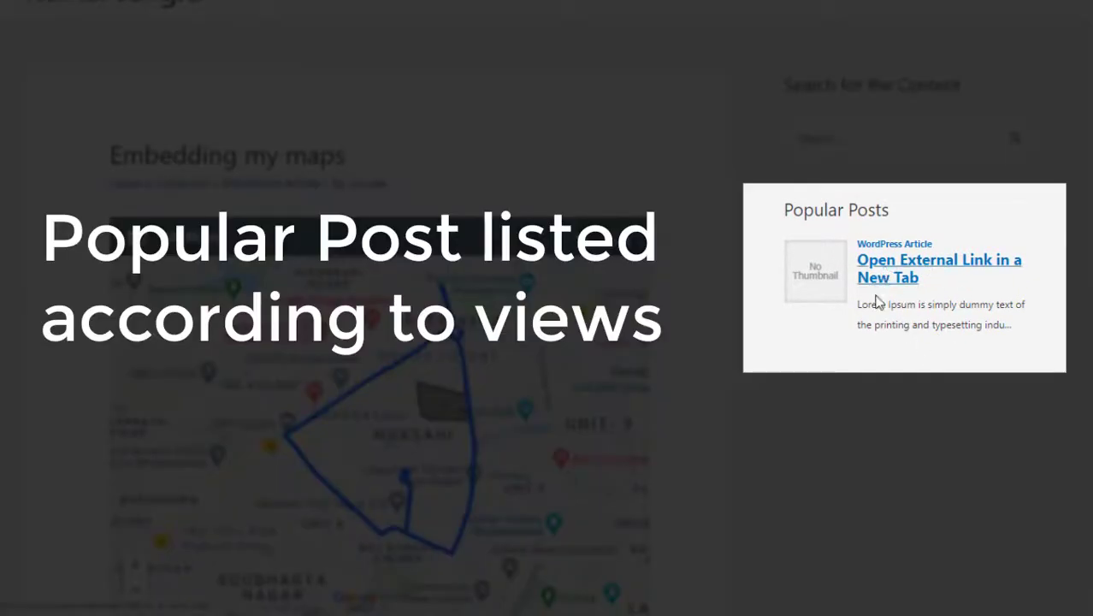
{"action": "scroll", "coordinate": [712, 483], "scroll_direction": "down", "scroll_amount": 6}
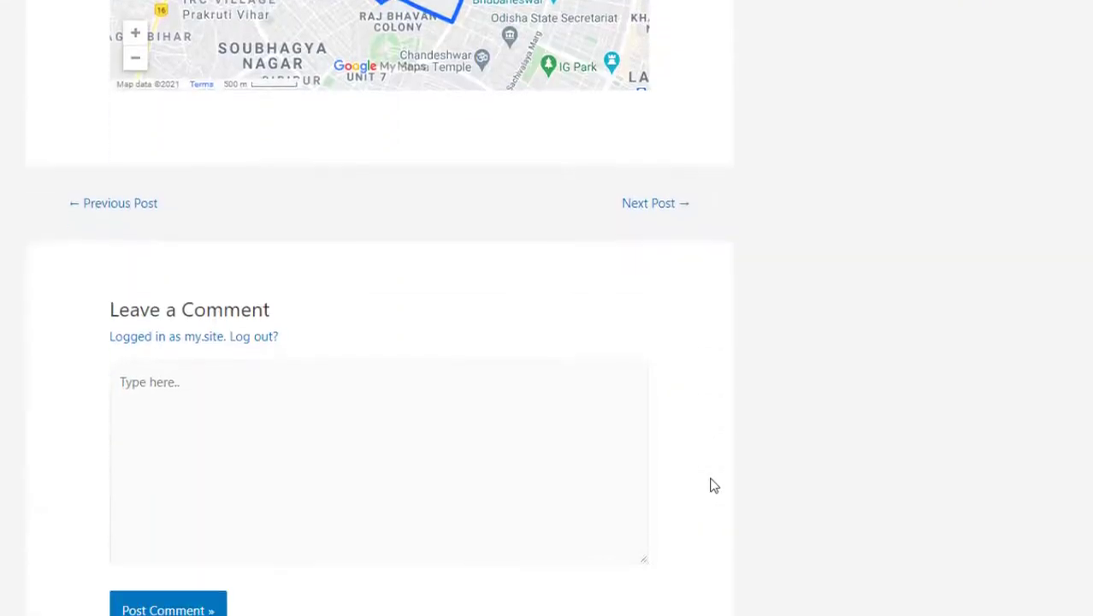
{"action": "scroll", "coordinate": [714, 485], "scroll_direction": "up", "scroll_amount": 3}
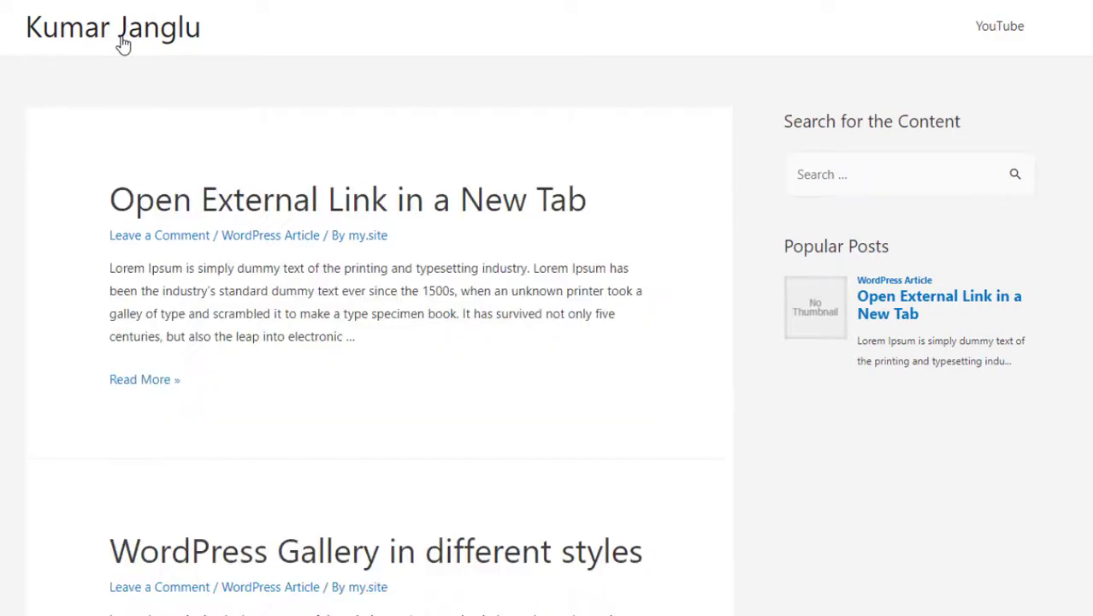
Step: View the posts "Open External Link in a New Tab" and "WordPress Gallery in different styles" to add more views
{"action": "scroll", "coordinate": [695, 275], "scroll_direction": "down", "scroll_amount": 2}
{"action": "scroll", "coordinate": [361, 142], "scroll_direction": "up", "scroll_amount": 1}
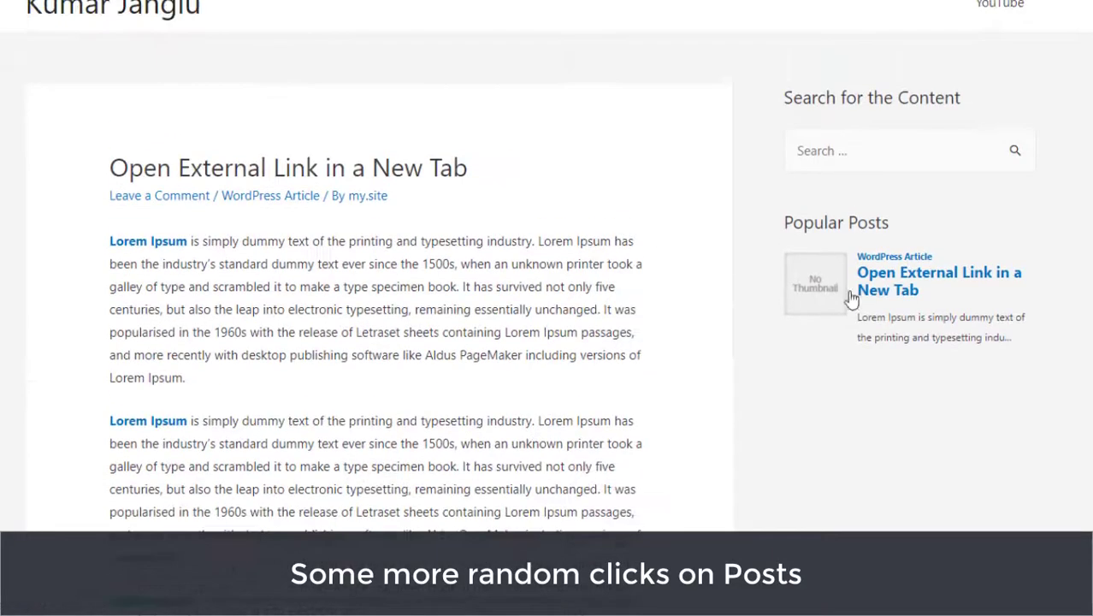
{"action": "scroll", "coordinate": [513, 409], "scroll_direction": "down", "scroll_amount": 3}
{"action": "scroll", "coordinate": [512, 410], "scroll_direction": "up", "scroll_amount": 3}
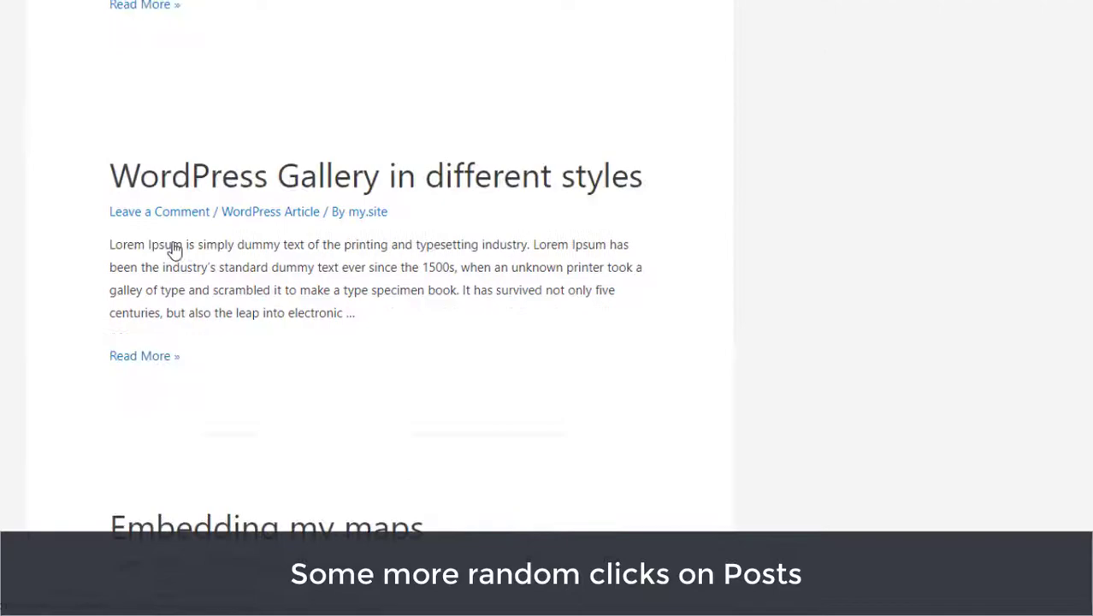
{"action": "scroll", "coordinate": [175, 248], "scroll_direction": "up", "scroll_amount": 4}
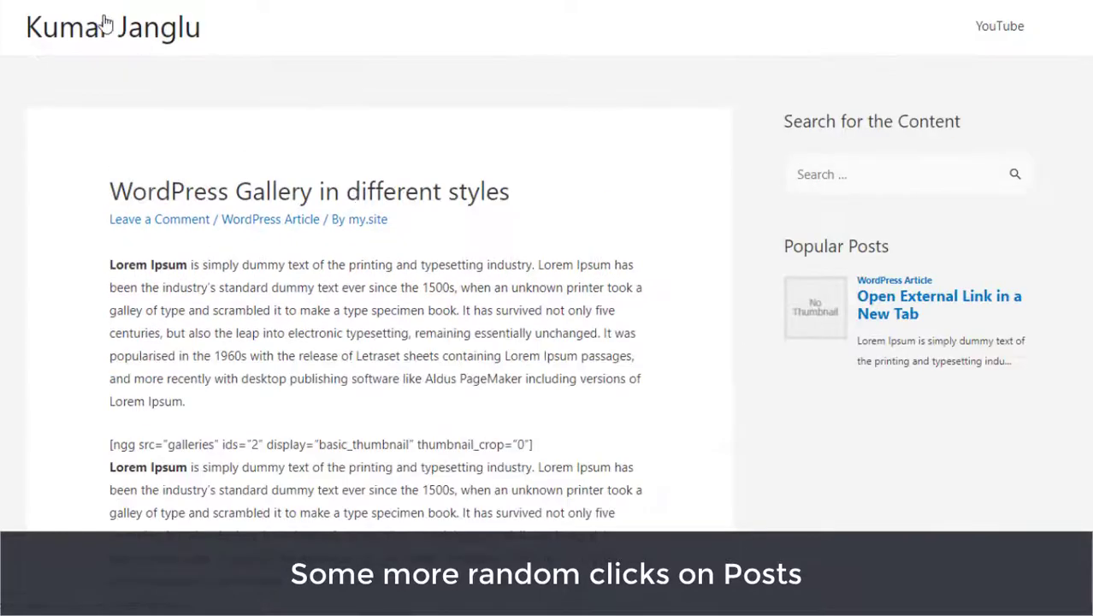
Step: From the home page, view the posts "WordPress Gallery in different styles" and "Embedding my maps" to add more views
{"action": "left_click", "coordinate": [99, 24]}
{"action": "scroll", "coordinate": [437, 427], "scroll_direction": "down", "scroll_amount": 1}
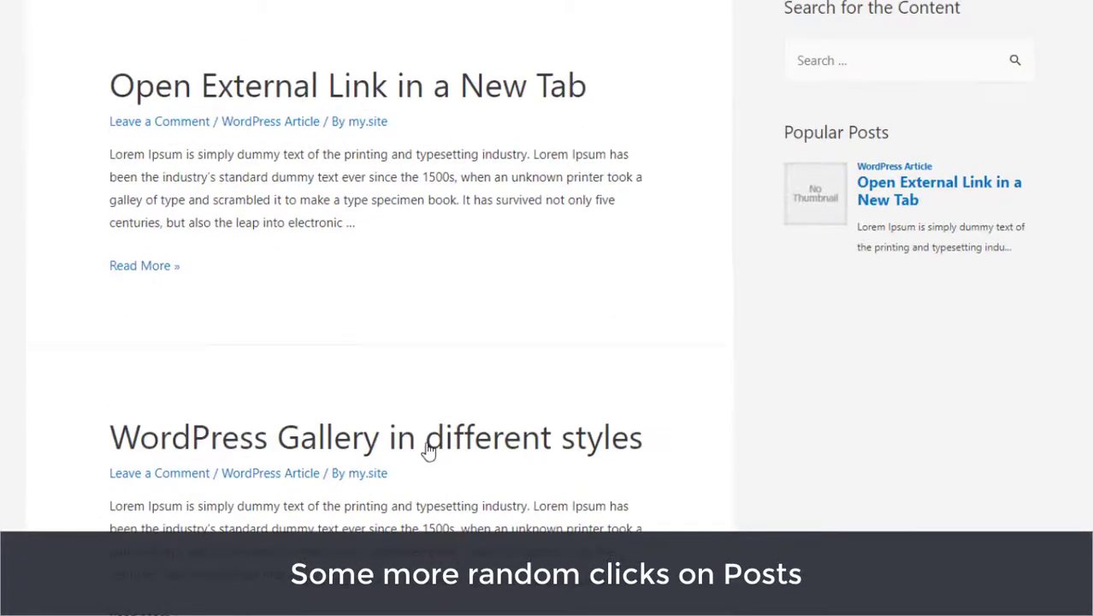
{"action": "left_click", "coordinate": [428, 451]}
{"action": "left_click", "coordinate": [123, 31]}
{"action": "scroll", "coordinate": [273, 371], "scroll_direction": "down", "scroll_amount": 5}
{"action": "left_click", "coordinate": [274, 371]}
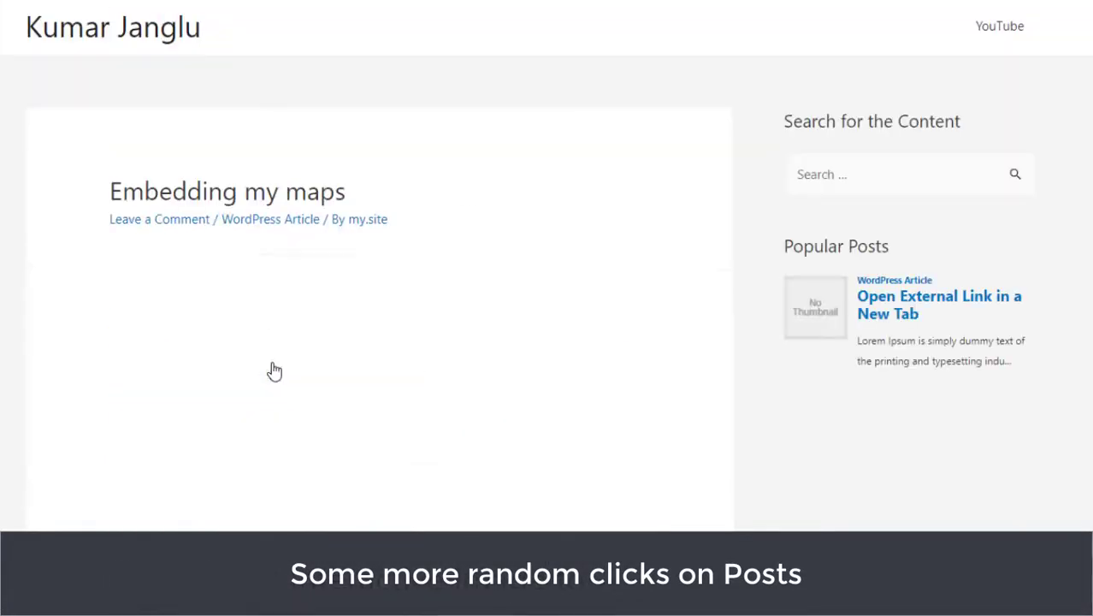
{"action": "scroll", "coordinate": [274, 371], "scroll_direction": "down", "scroll_amount": 5}
{"action": "scroll", "coordinate": [303, 242], "scroll_direction": "up", "scroll_amount": 5}
Step: Return to the home page and examine which posts the Popular Posts sidebar list shows and in what order
{"action": "left_click", "coordinate": [122, 37]}
{"action": "scroll", "coordinate": [302, 152], "scroll_direction": "down", "scroll_amount": 1}
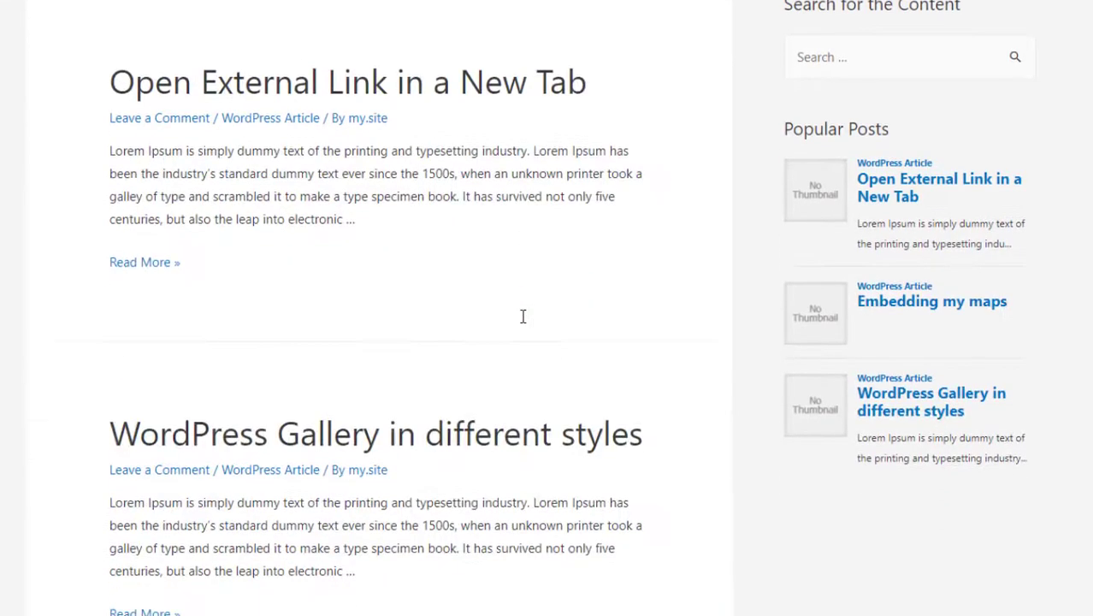
{"action": "scroll", "coordinate": [522, 315], "scroll_direction": "up", "scroll_amount": 1}
{"action": "scroll", "coordinate": [522, 313], "scroll_direction": "down", "scroll_amount": 1}
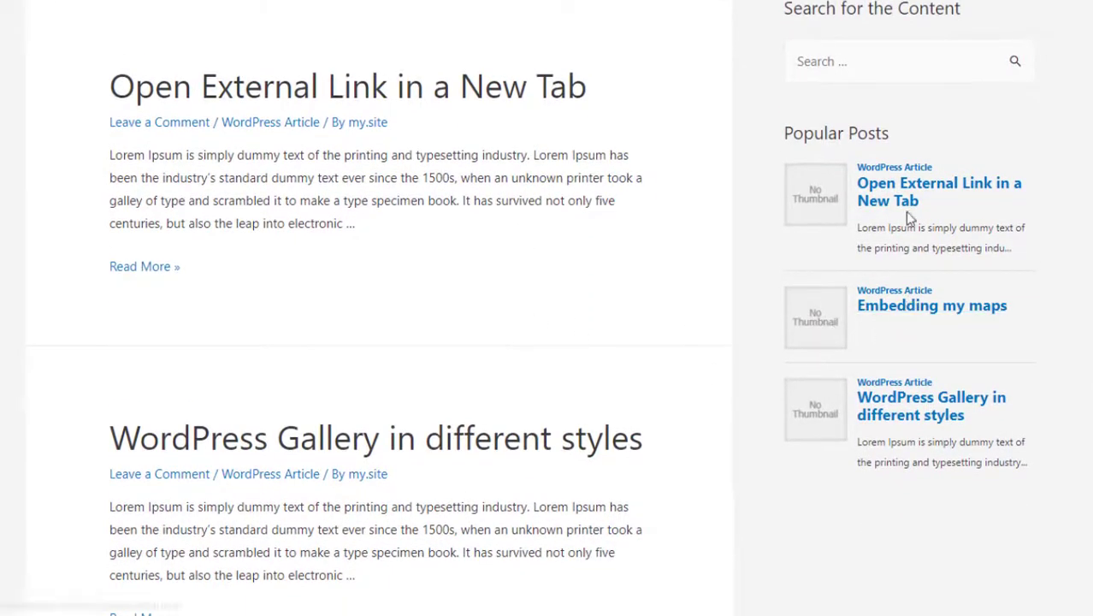
{"action": "scroll", "coordinate": [928, 441], "scroll_direction": "up", "scroll_amount": 2}
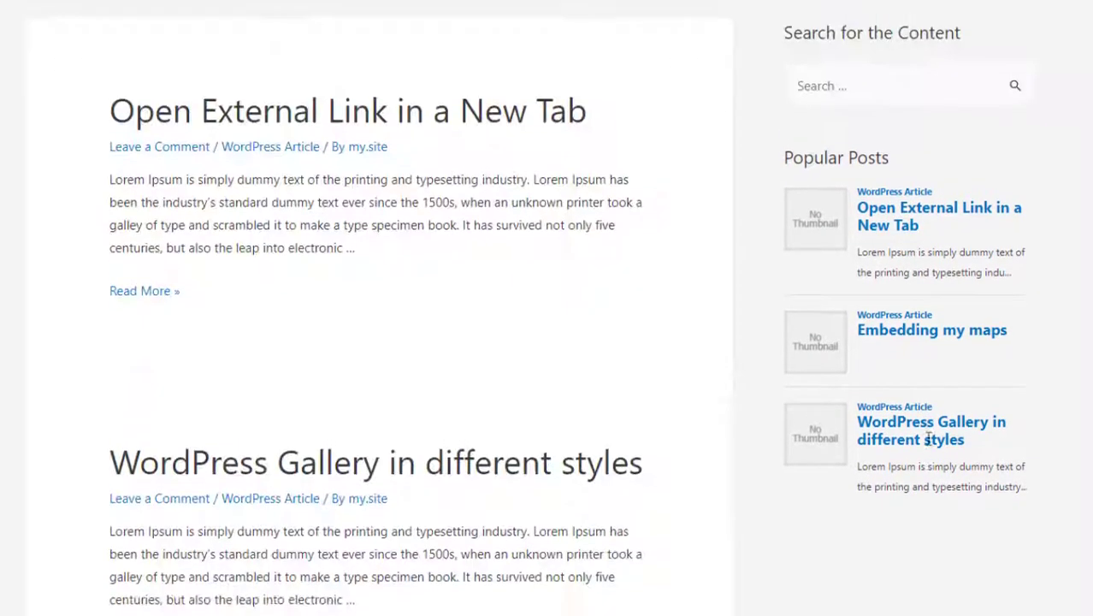
{"action": "scroll", "coordinate": [927, 441], "scroll_direction": "down", "scroll_amount": 3}
{"action": "scroll", "coordinate": [930, 445], "scroll_direction": "up", "scroll_amount": 2}
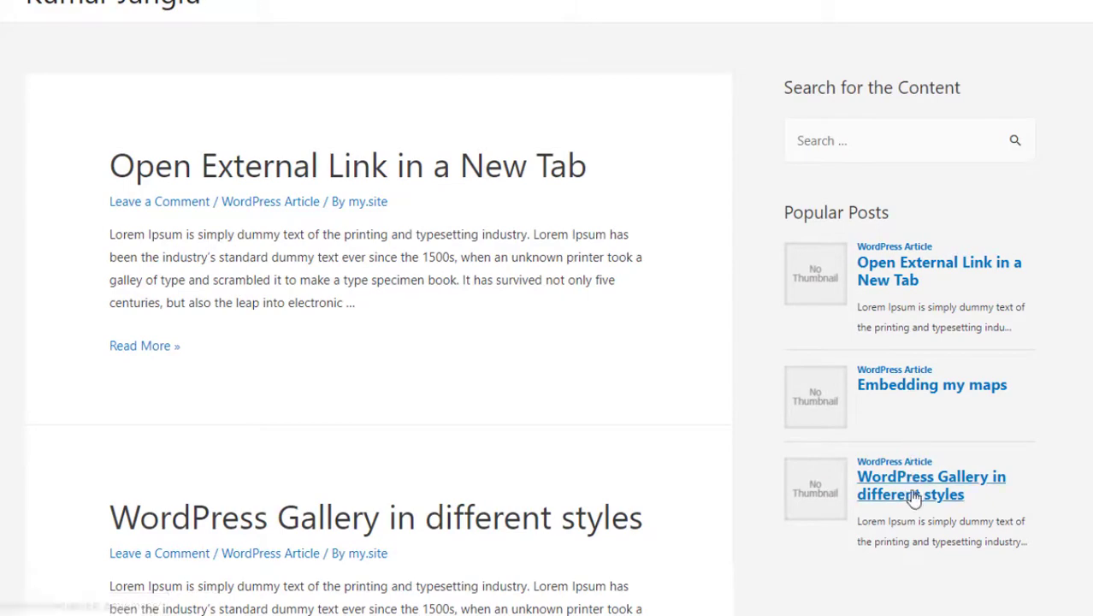
{"action": "scroll", "coordinate": [701, 389], "scroll_direction": "down", "scroll_amount": 3}
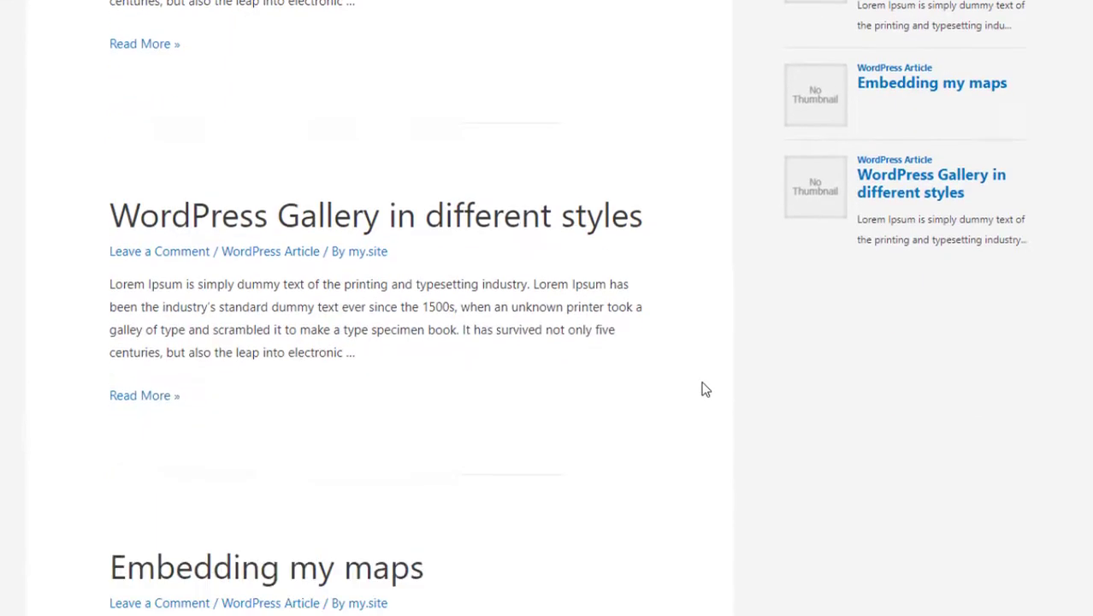
{"action": "scroll", "coordinate": [712, 374], "scroll_direction": "up", "scroll_amount": 3}
Step: Open "Open External Link in a New Tab" and "WordPress Gallery in different styles" from the Popular Posts list
{"action": "left_click", "coordinate": [890, 208]}
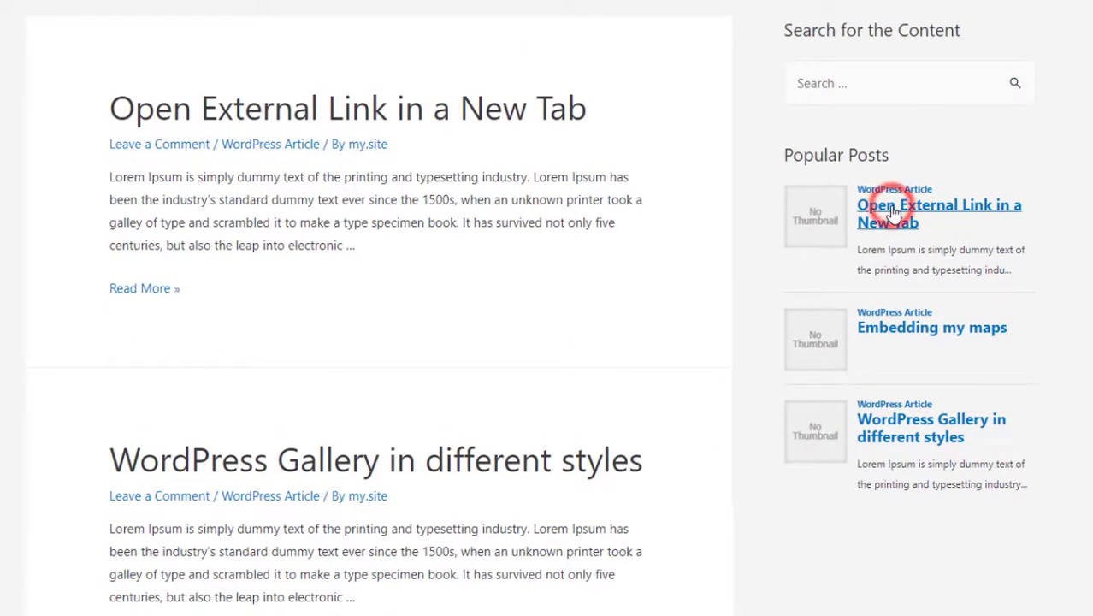
{"action": "scroll", "coordinate": [577, 398], "scroll_direction": "down", "scroll_amount": 5}
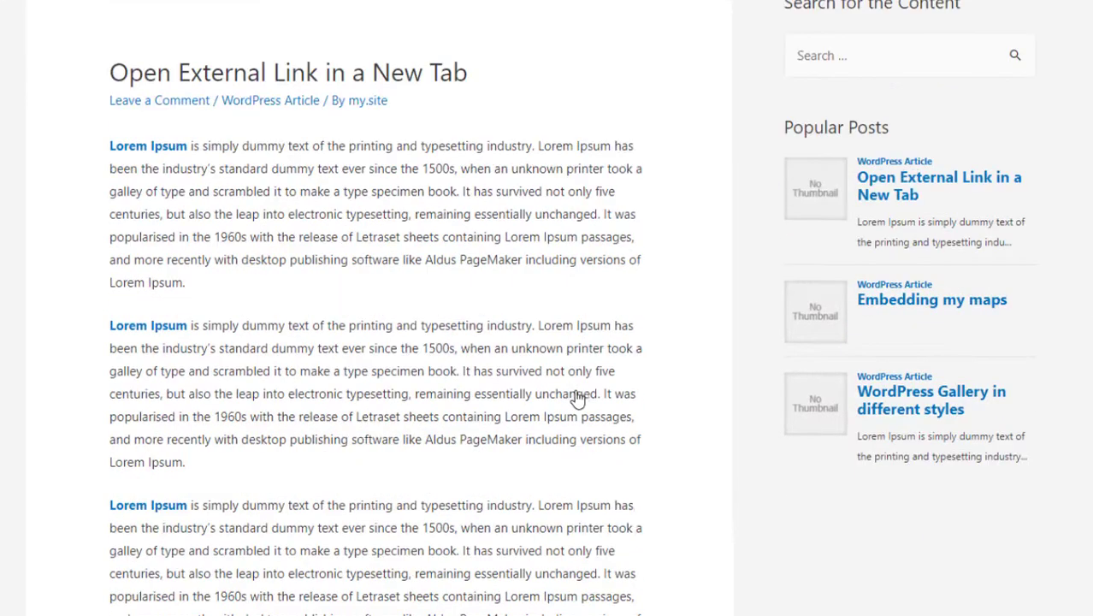
{"action": "scroll", "coordinate": [575, 398], "scroll_direction": "up", "scroll_amount": 5}
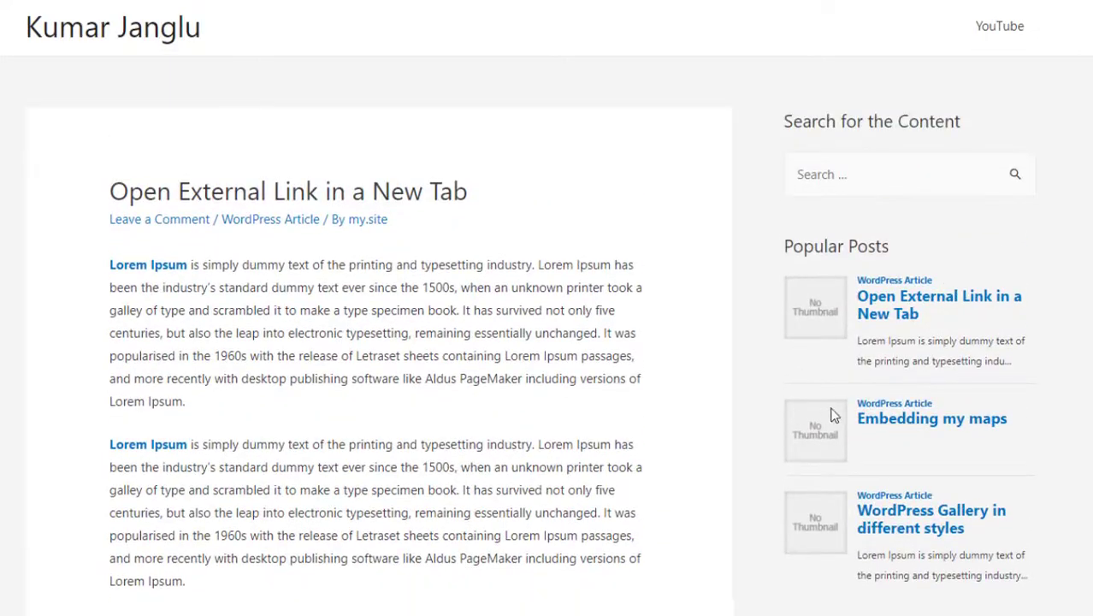
{"action": "left_click", "coordinate": [879, 517]}
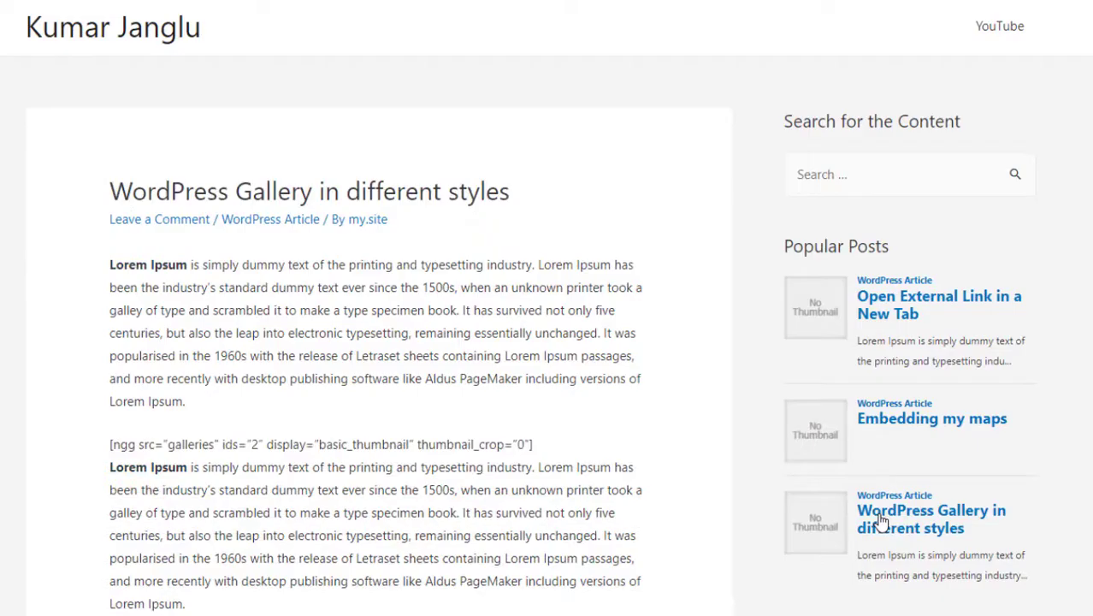
Step: Go back to the home page and view "WordPress Gallery in different styles" from the main post listing
{"action": "left_click", "coordinate": [133, 39]}
{"action": "scroll", "coordinate": [299, 374], "scroll_direction": "down", "scroll_amount": 3}
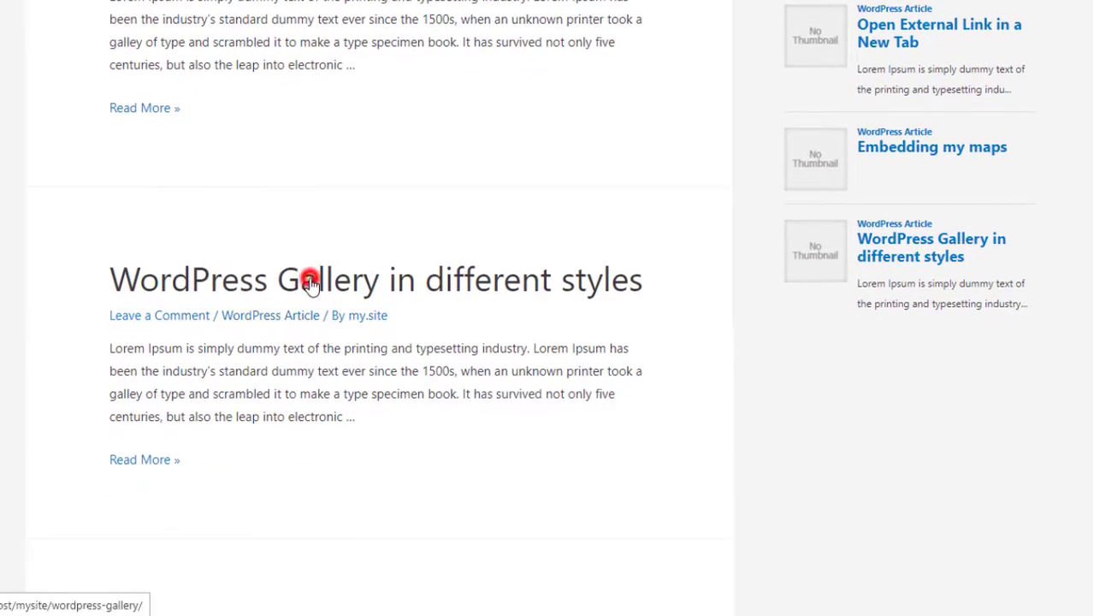
{"action": "left_click", "coordinate": [310, 282]}
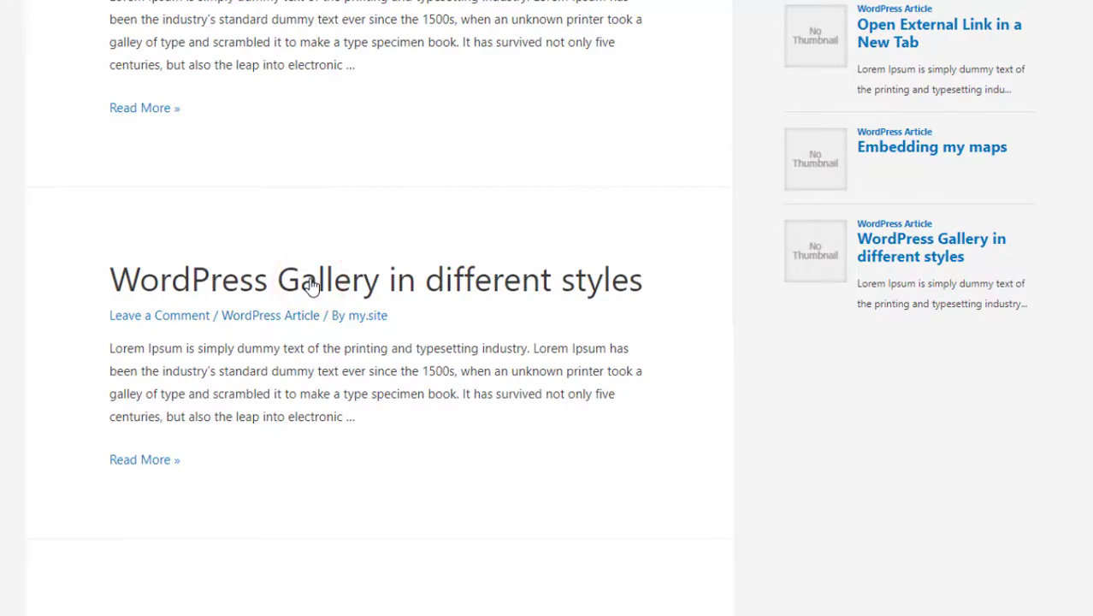
{"action": "scroll", "coordinate": [312, 286], "scroll_direction": "down", "scroll_amount": 2}
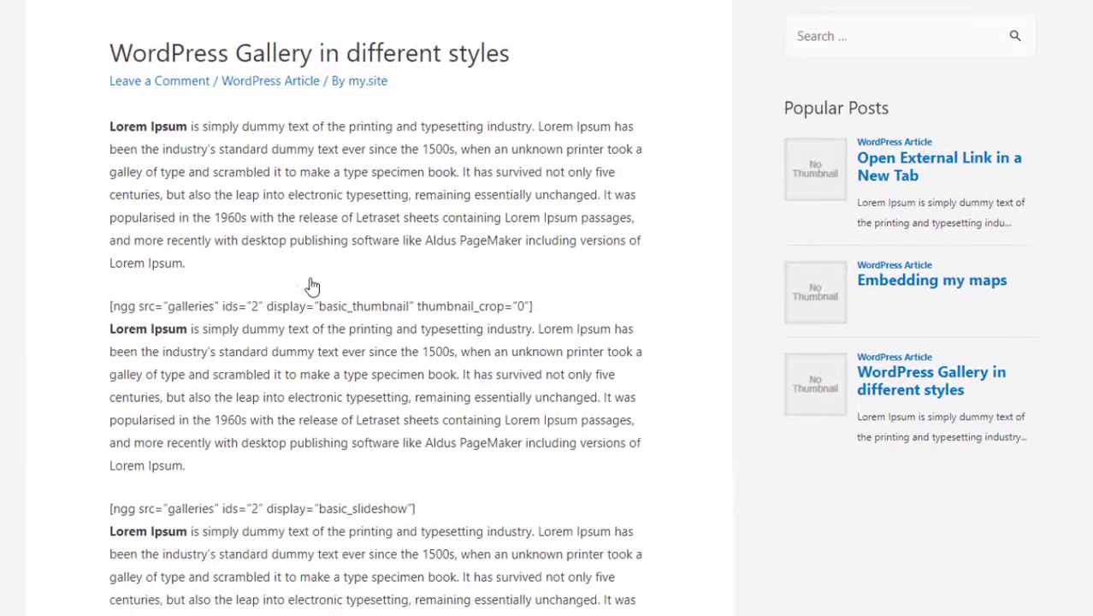
{"action": "scroll", "coordinate": [299, 272], "scroll_direction": "up", "scroll_amount": 2}
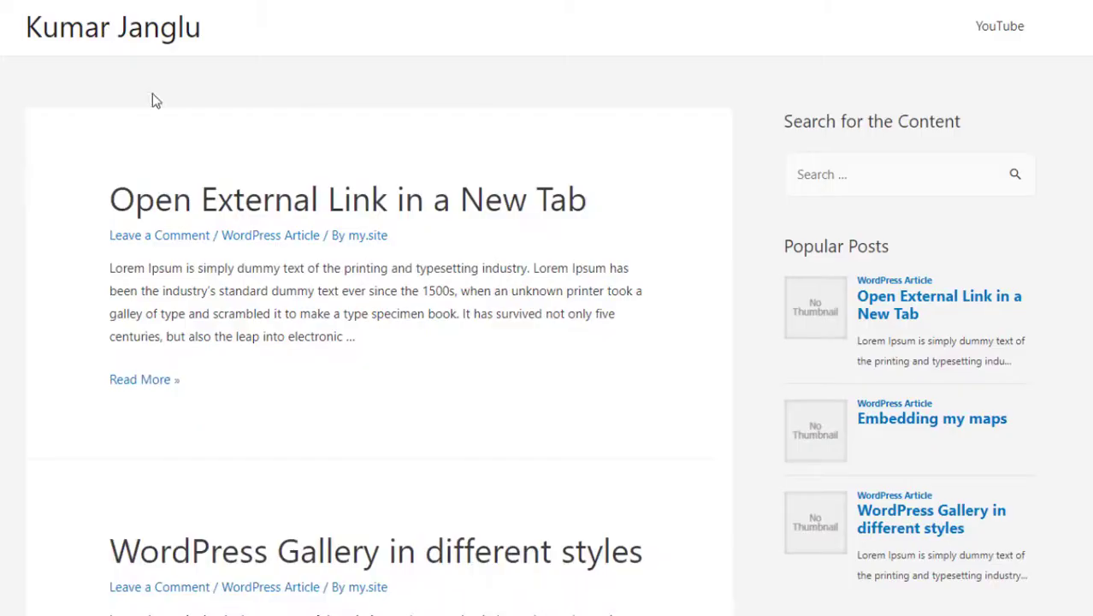
Step: View "WordPress Gallery in different styles" again from the home page listing and once more from the Popular Posts list
{"action": "scroll", "coordinate": [200, 296], "scroll_direction": "down", "scroll_amount": 3}
{"action": "left_click", "coordinate": [285, 326]}
{"action": "scroll", "coordinate": [646, 274], "scroll_direction": "down", "scroll_amount": 1}
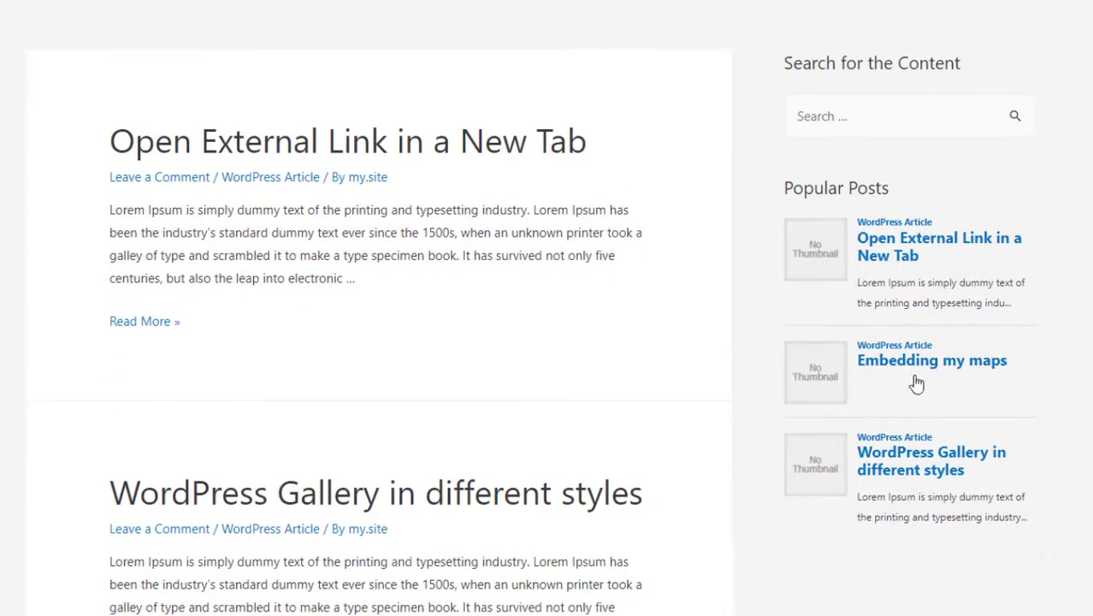
{"action": "left_click", "coordinate": [926, 457]}
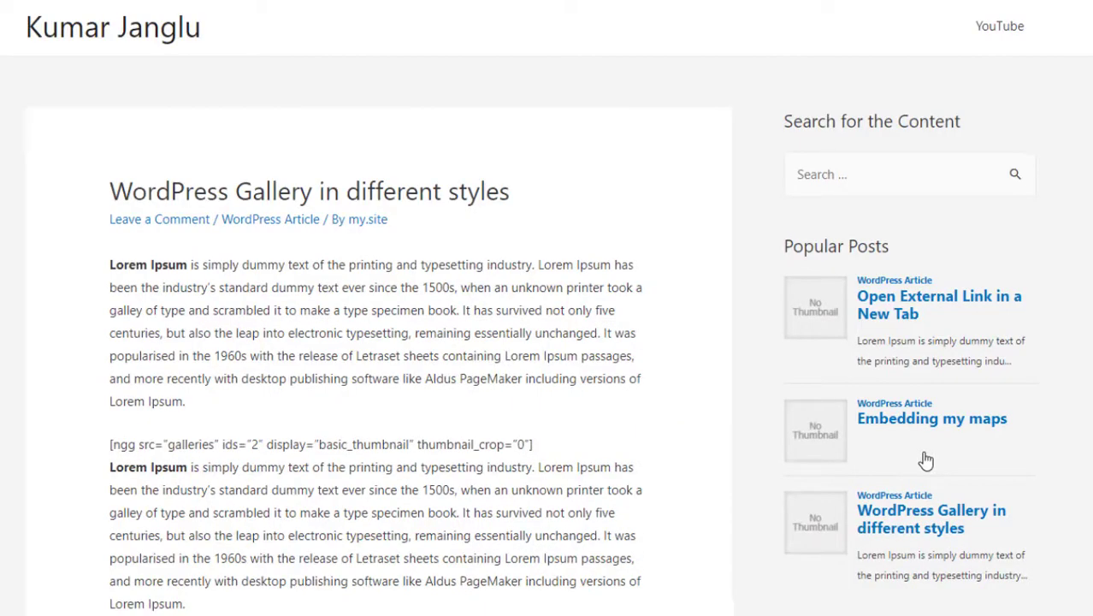
Step: Reload the "WordPress Gallery in different styles" post and check the order of the Popular Posts list
{"action": "right_click", "coordinate": [540, 145]}
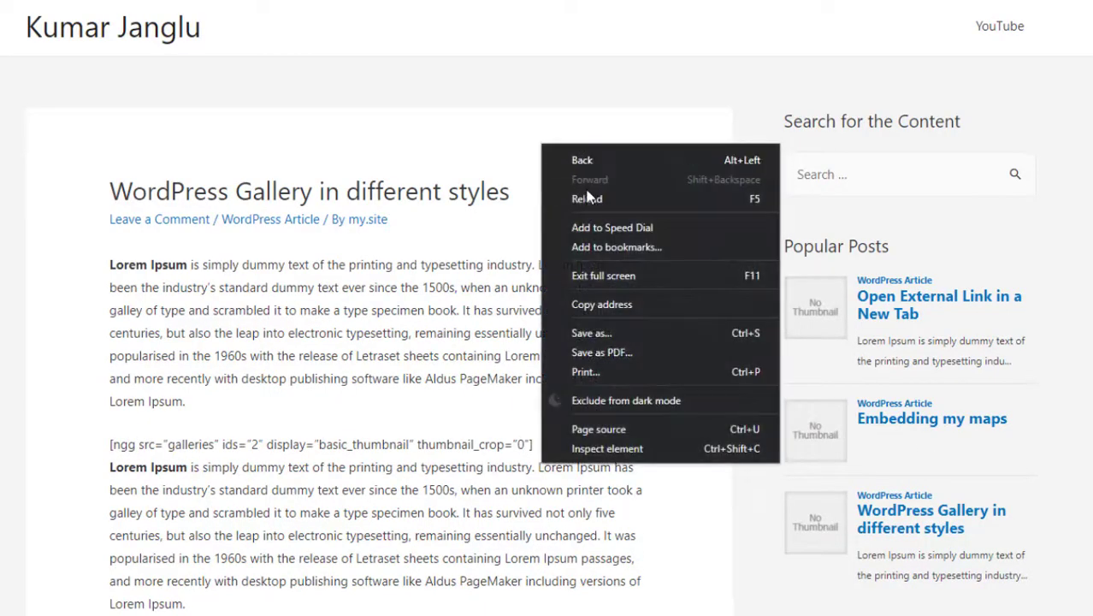
{"action": "left_click", "coordinate": [590, 197]}
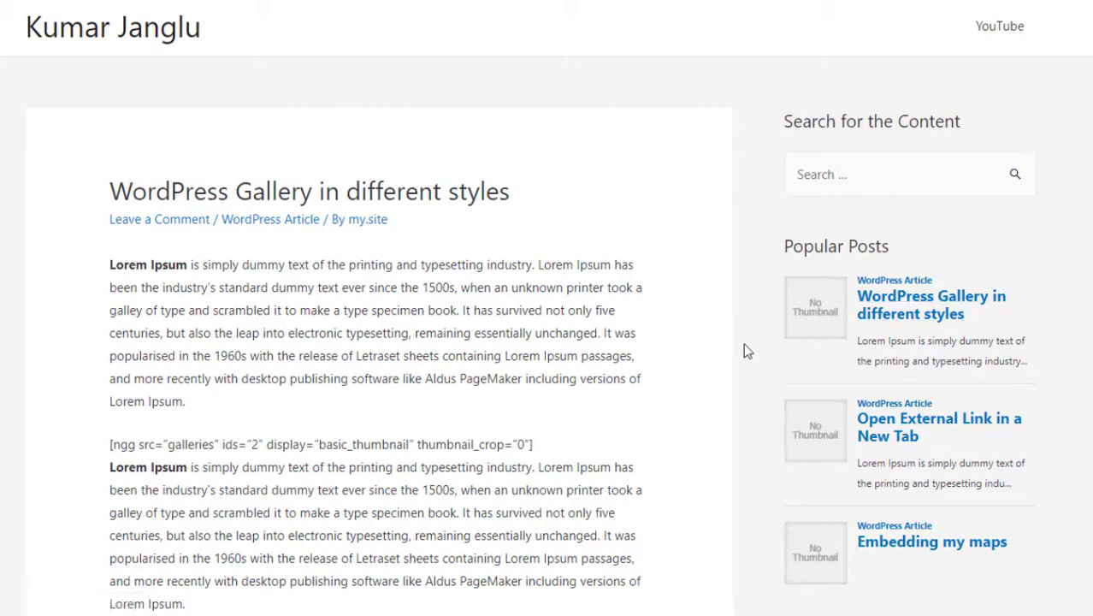
{"action": "scroll", "coordinate": [727, 447], "scroll_direction": "down", "scroll_amount": 4}
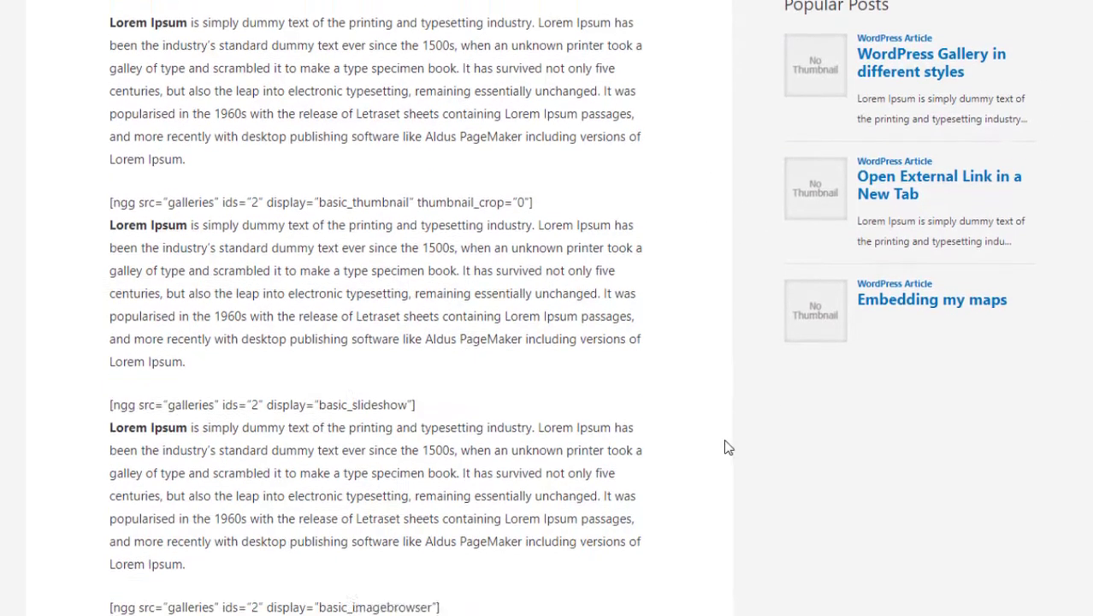
{"action": "scroll", "coordinate": [727, 447], "scroll_direction": "up", "scroll_amount": 4}
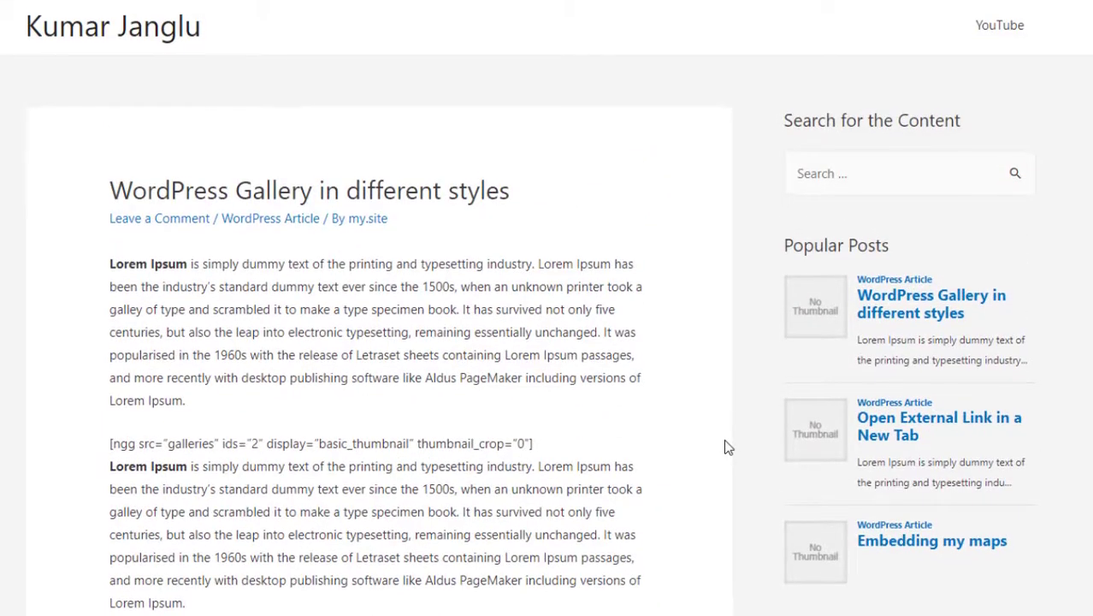
{"action": "scroll", "coordinate": [727, 447], "scroll_direction": "down", "scroll_amount": 3}
{"action": "scroll", "coordinate": [726, 447], "scroll_direction": "up", "scroll_amount": 3}
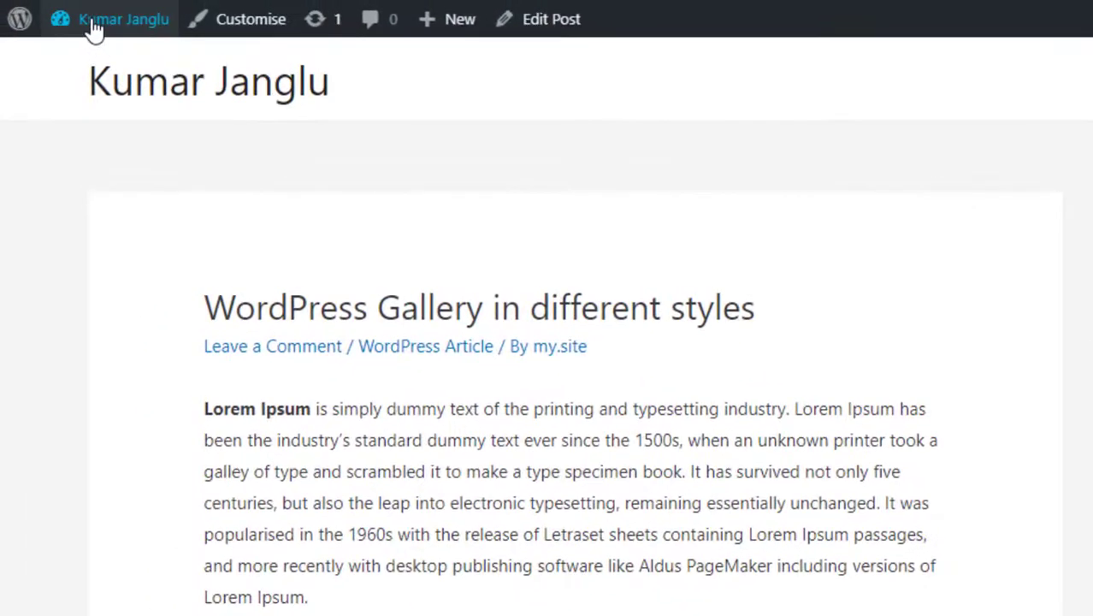
Step: Open the Widgets admin page, review the WordPress Popular Posts widget's settings through to its theme, and close the widget
{"action": "mouse_move", "coordinate": [99, 41]}
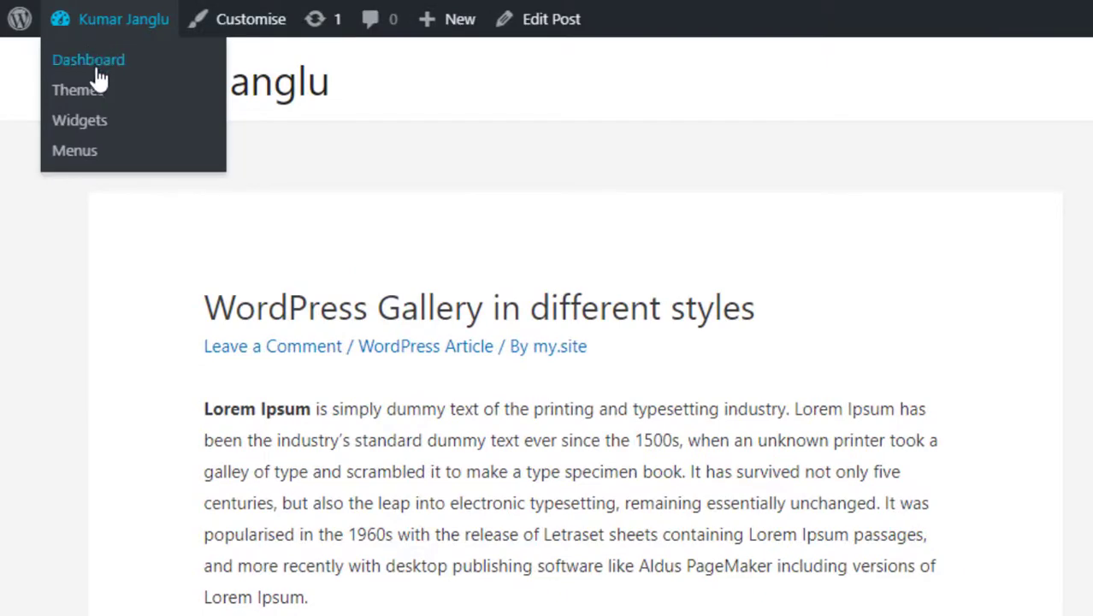
{"action": "left_click", "coordinate": [89, 124]}
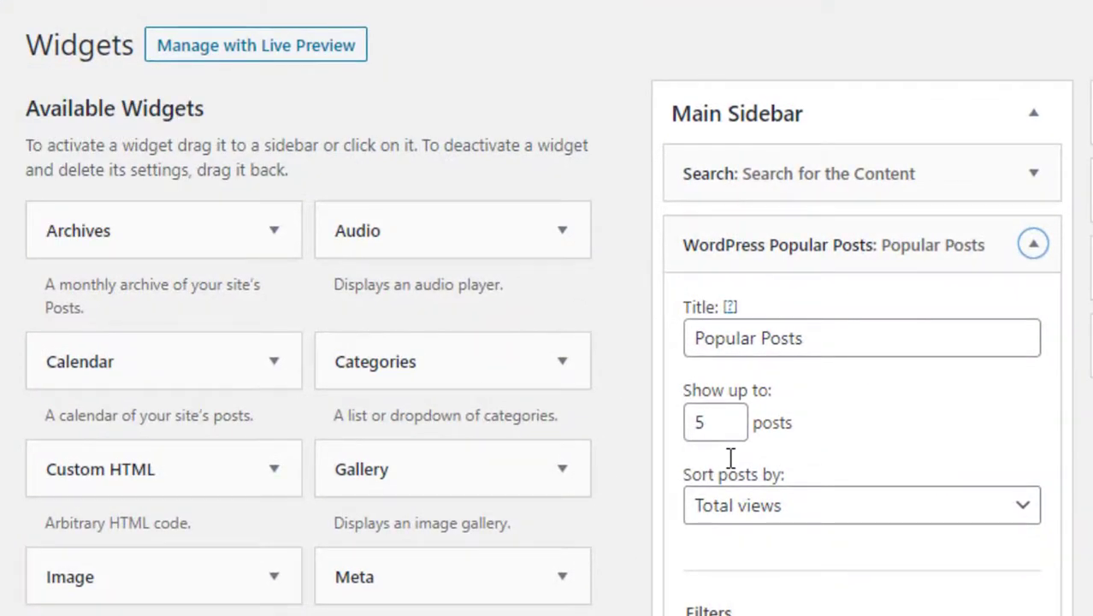
{"action": "scroll", "coordinate": [730, 462], "scroll_direction": "down", "scroll_amount": 8}
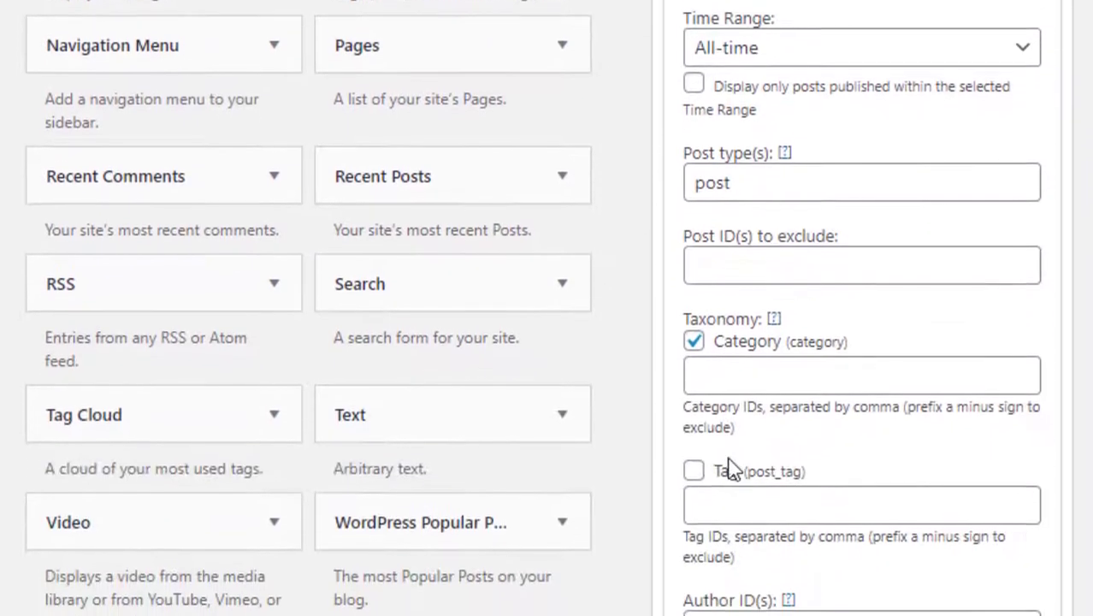
{"action": "scroll", "coordinate": [731, 468], "scroll_direction": "down", "scroll_amount": 6}
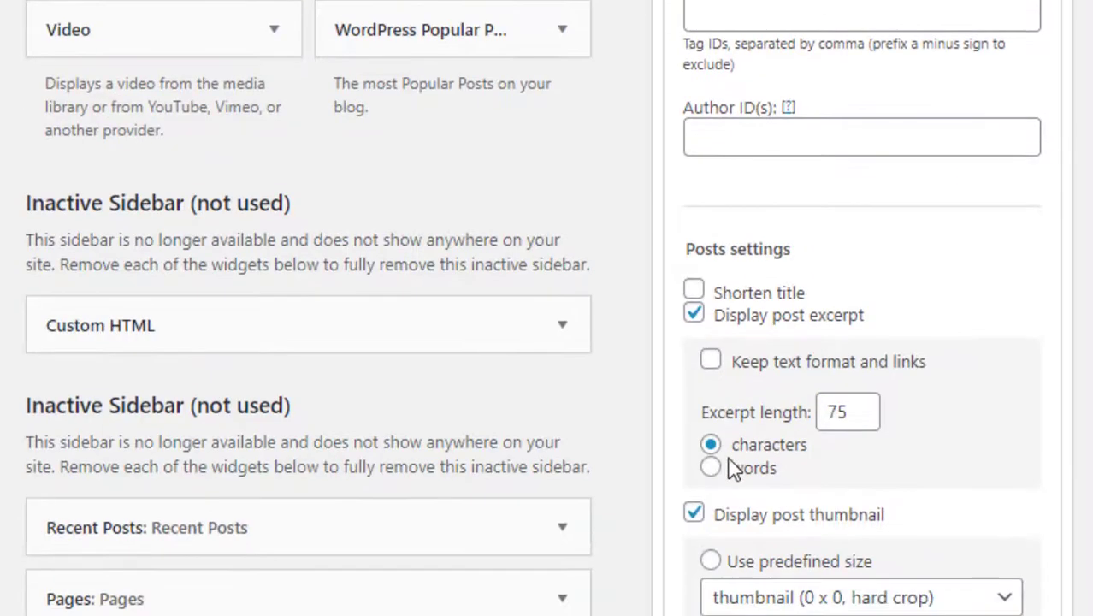
{"action": "scroll", "coordinate": [732, 467], "scroll_direction": "down", "scroll_amount": 6}
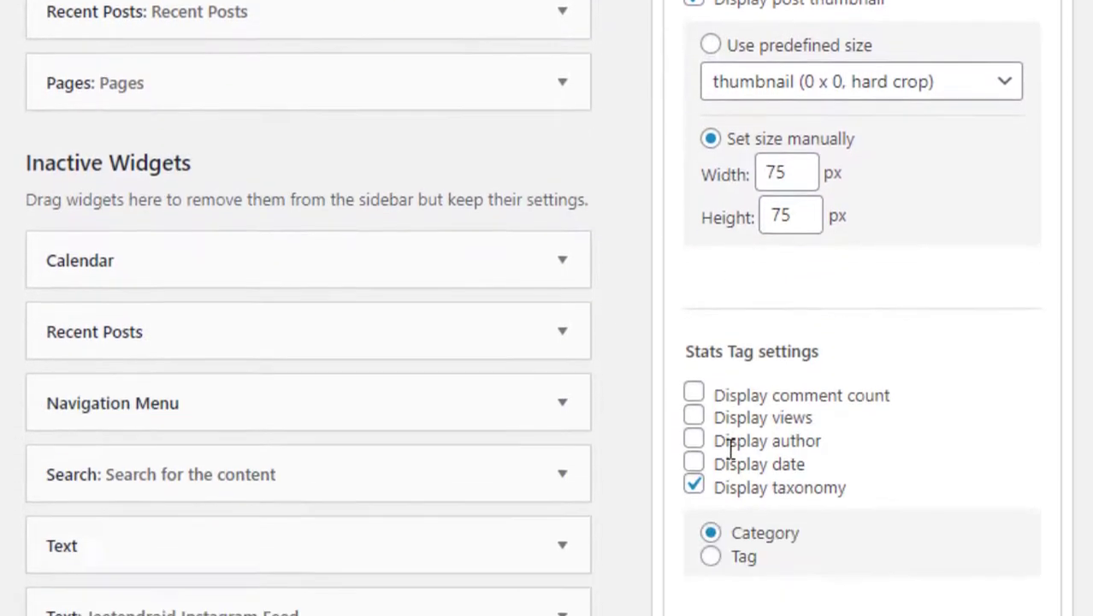
{"action": "scroll", "coordinate": [730, 446], "scroll_direction": "down", "scroll_amount": 10}
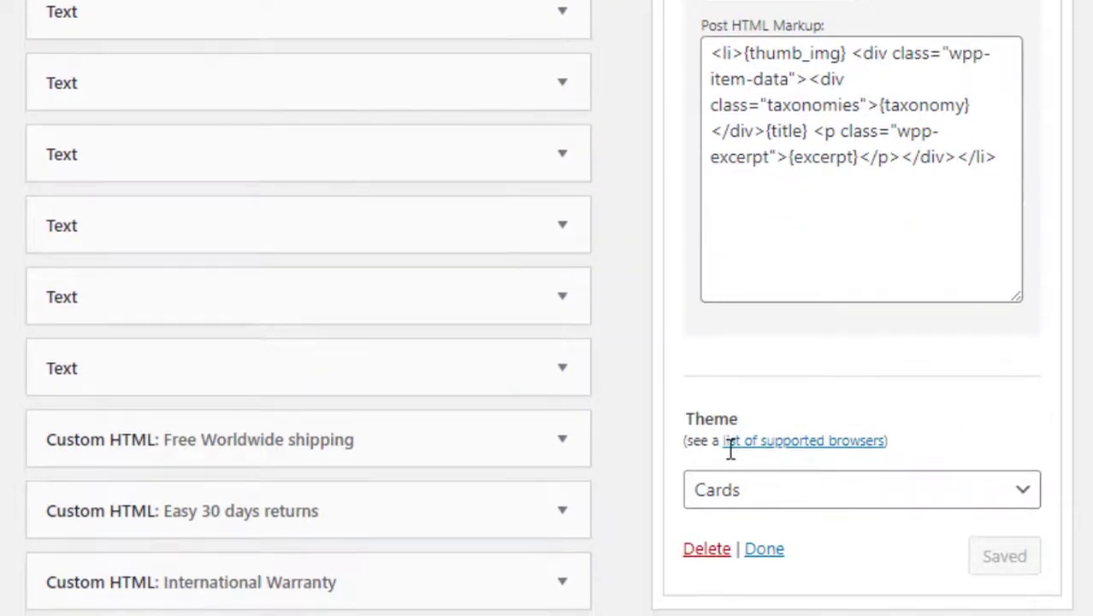
{"action": "left_click", "coordinate": [763, 548]}
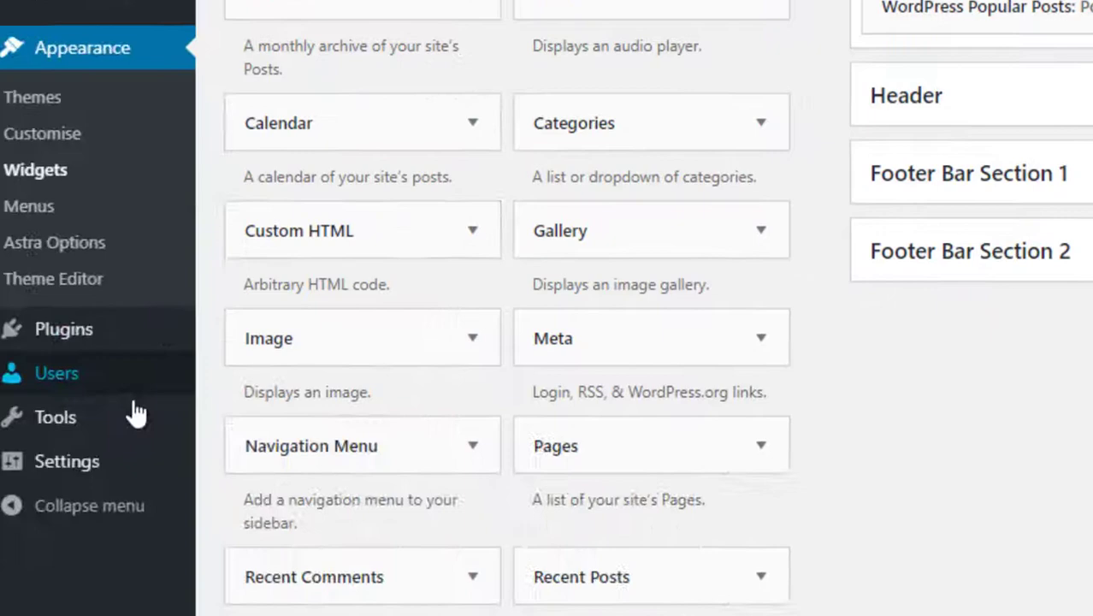
Step: Open the WordPress Popular Posts statistics page and review the Most viewed, Most commented and Trending now lists
{"action": "mouse_move", "coordinate": [0, 615]}
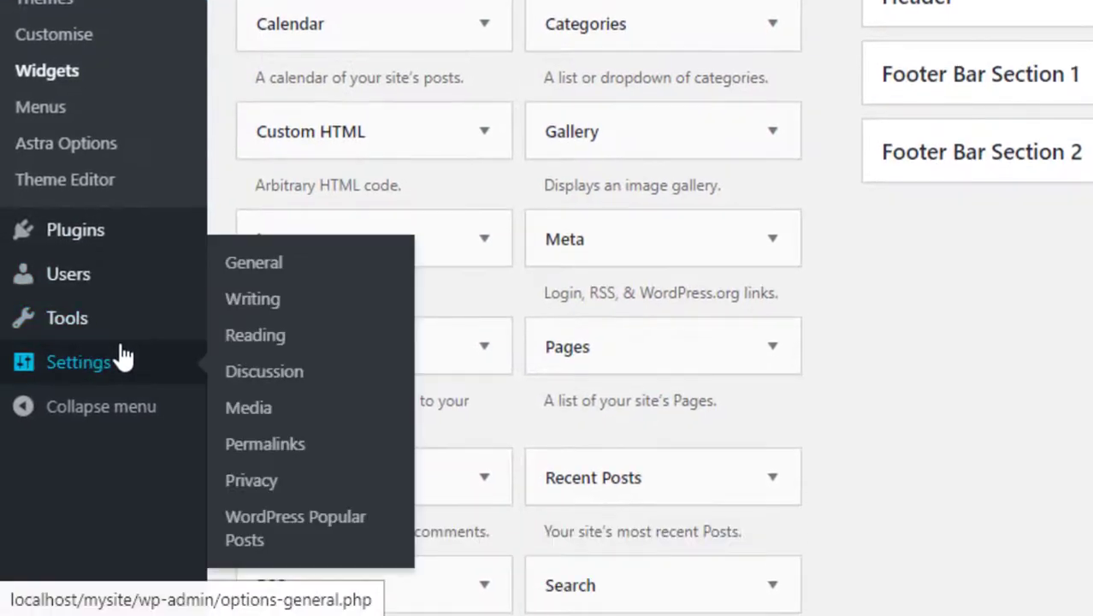
{"action": "left_click", "coordinate": [266, 525]}
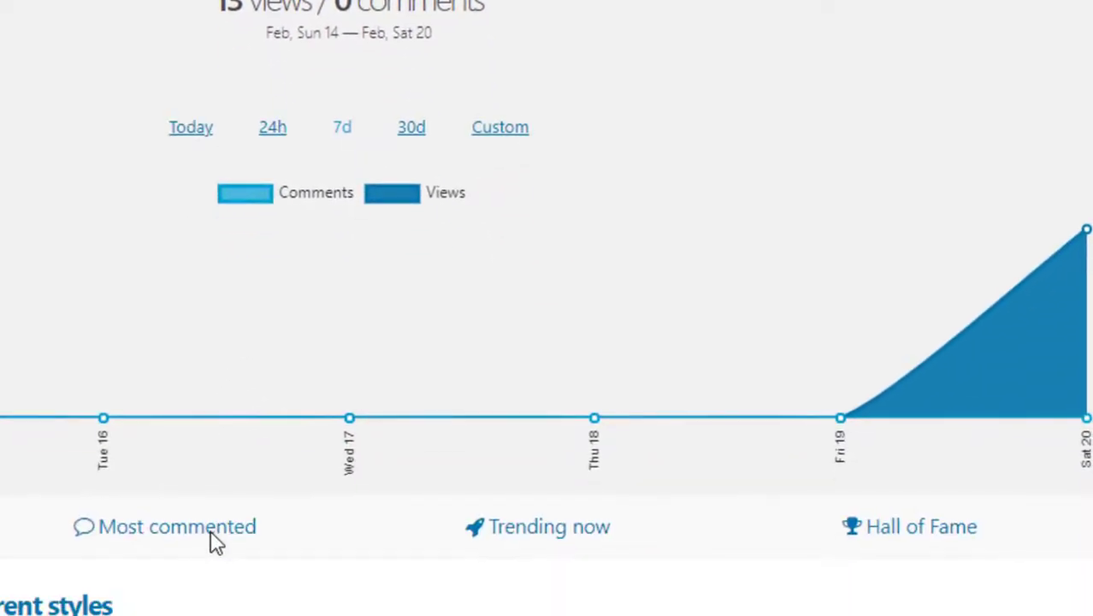
{"action": "scroll", "coordinate": [214, 544], "scroll_direction": "up", "scroll_amount": 2}
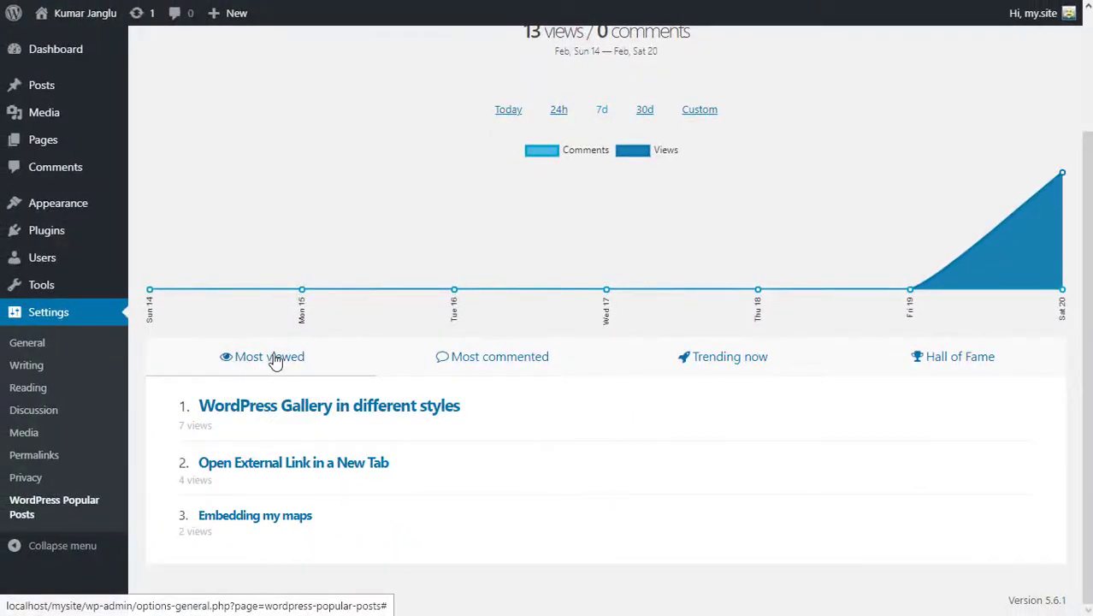
{"action": "mouse_move", "coordinate": [248, 410]}
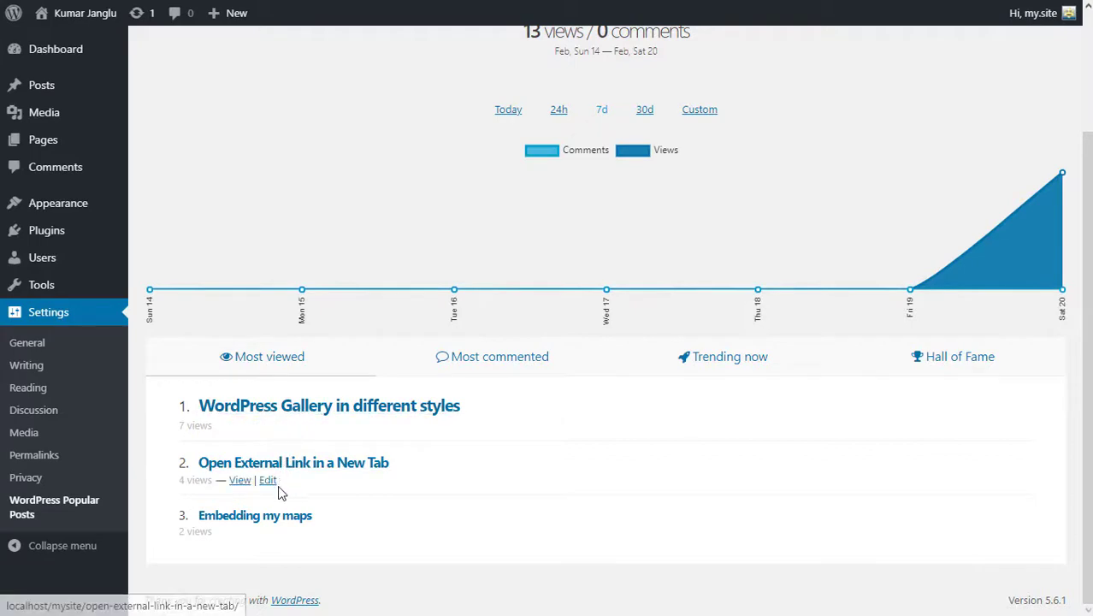
{"action": "left_click", "coordinate": [475, 357]}
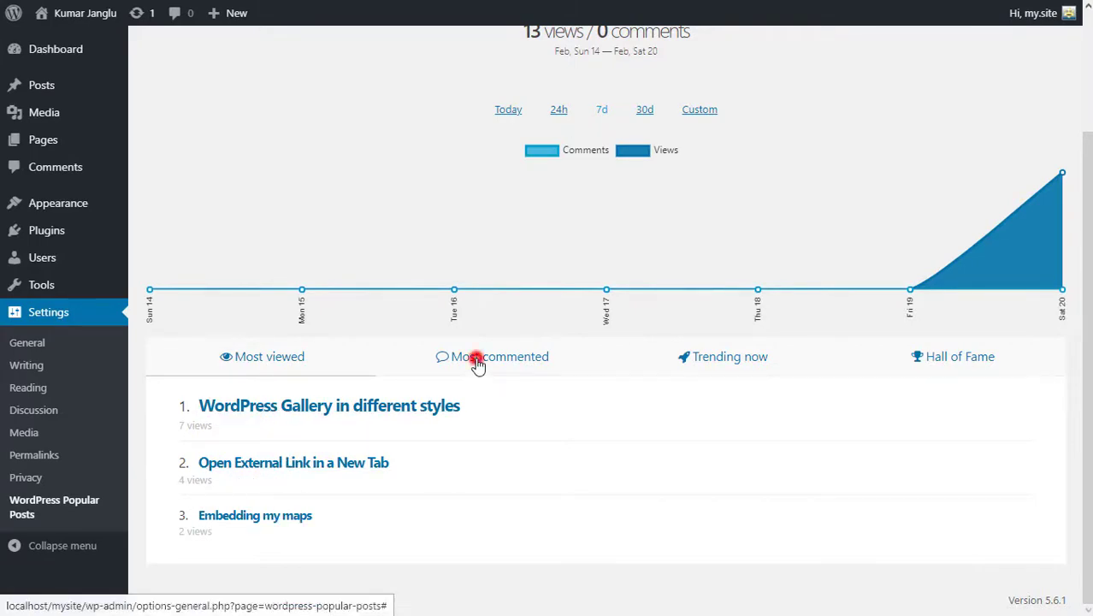
{"action": "left_click", "coordinate": [710, 455]}
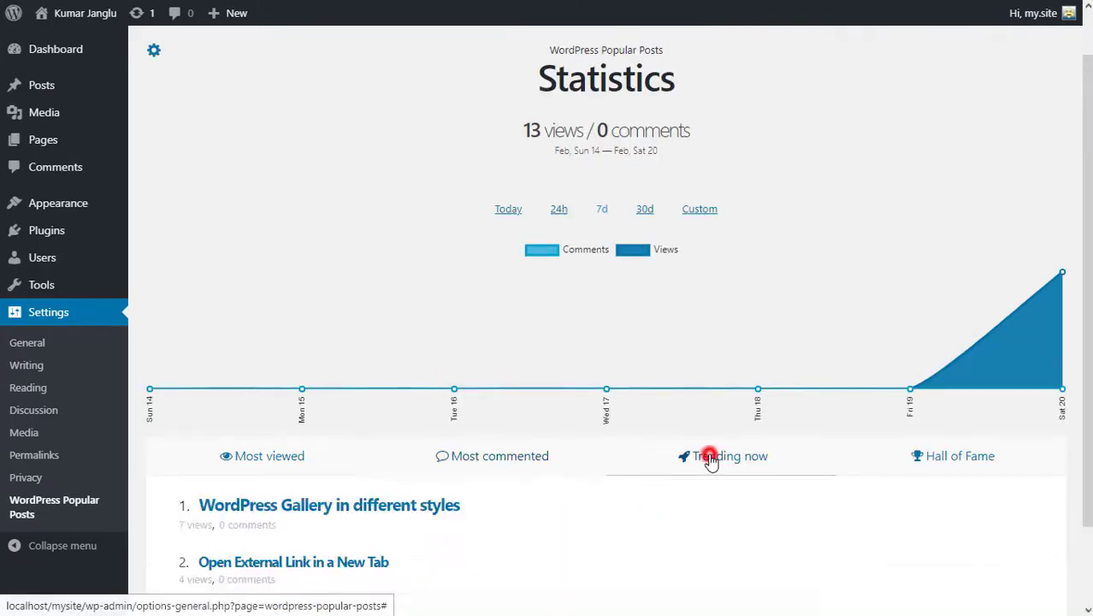
Step: Review the Hall of Fame list and the Most viewed list on the Statistics page
{"action": "scroll", "coordinate": [571, 413], "scroll_direction": "down", "scroll_amount": 2}
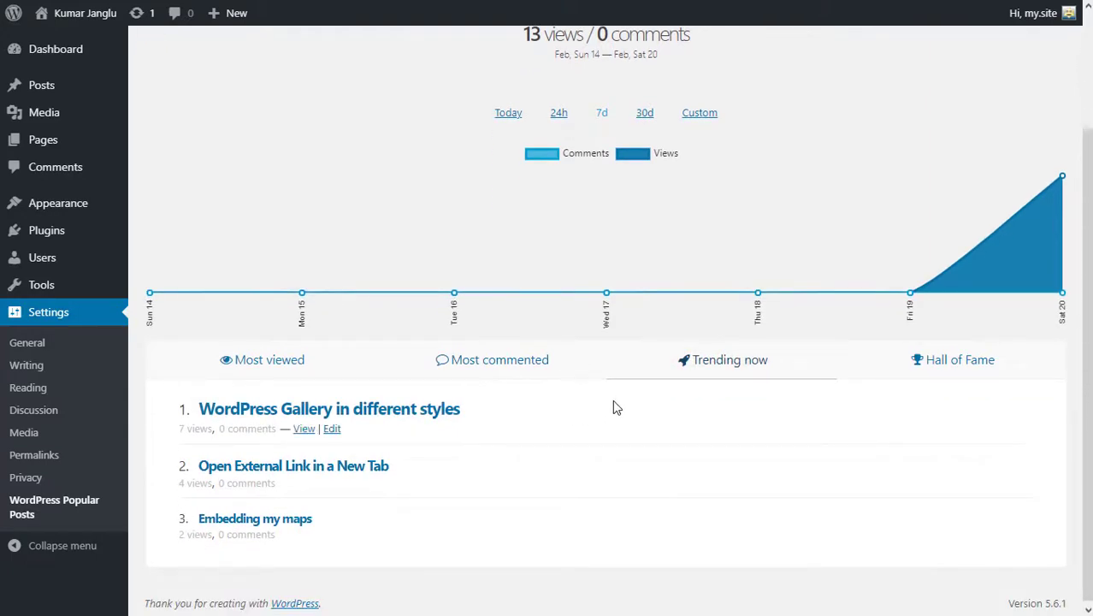
{"action": "left_click", "coordinate": [946, 360]}
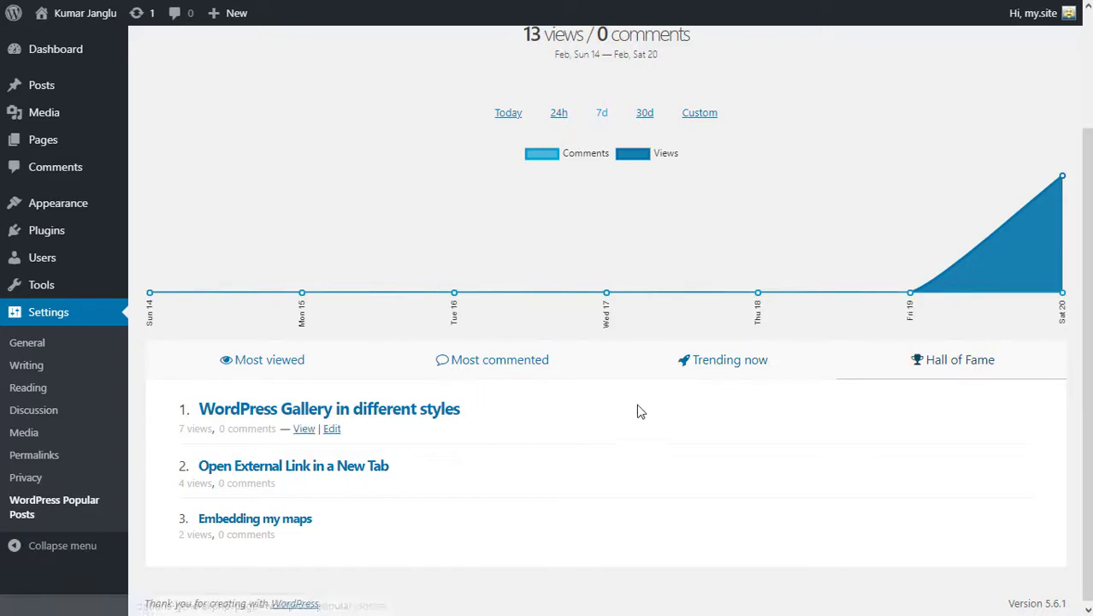
{"action": "left_click", "coordinate": [296, 360]}
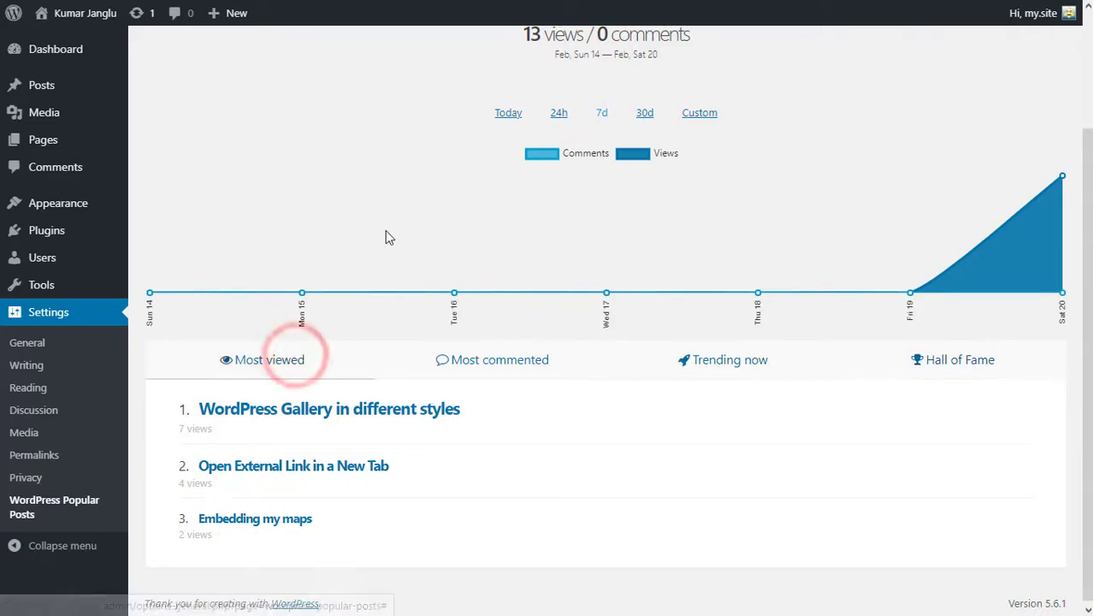
{"action": "scroll", "coordinate": [385, 237], "scroll_direction": "up", "scroll_amount": 2}
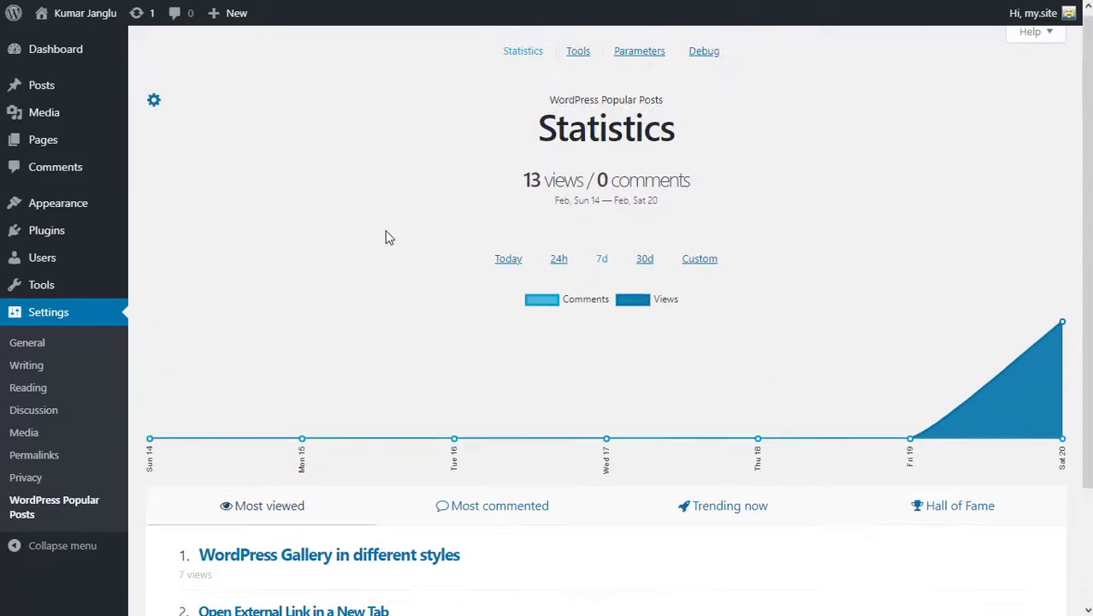
Step: Open the WordPress Popular Posts tools page and set mt-sample-background.jpg from the Media Library as the default thumbnail
{"action": "left_click", "coordinate": [576, 57]}
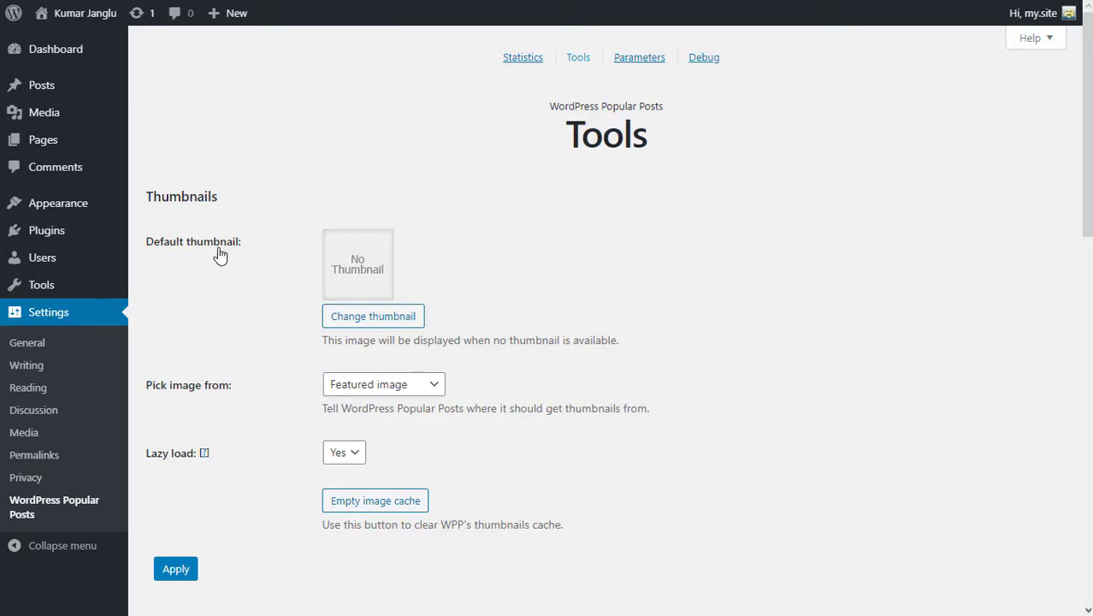
{"action": "key", "text": "ctrl+plus"}
{"action": "key", "text": "ctrl+plus"}
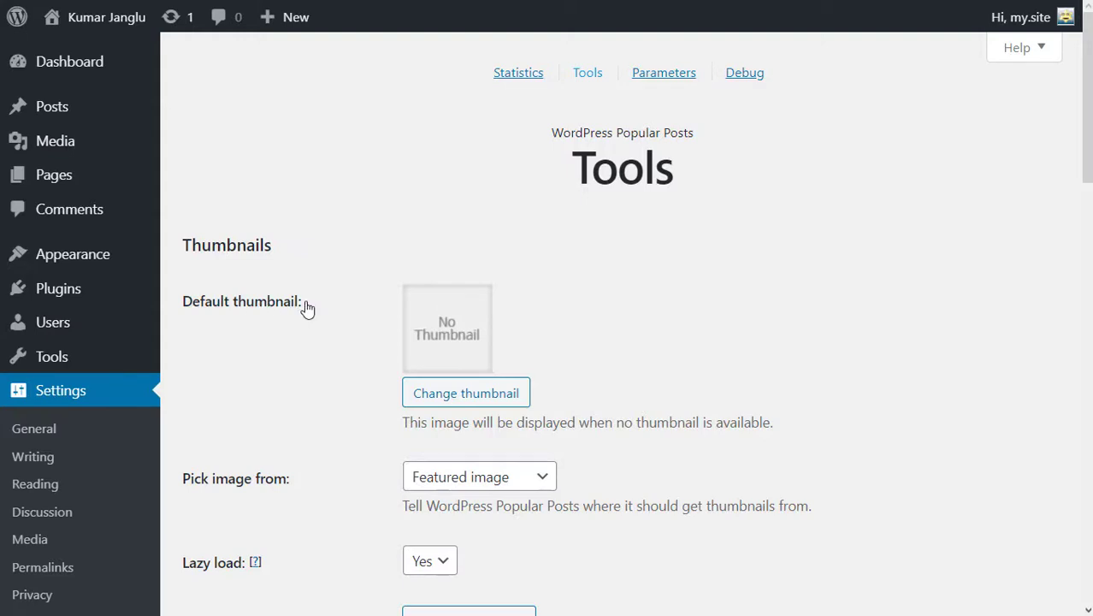
{"action": "left_click", "coordinate": [467, 392]}
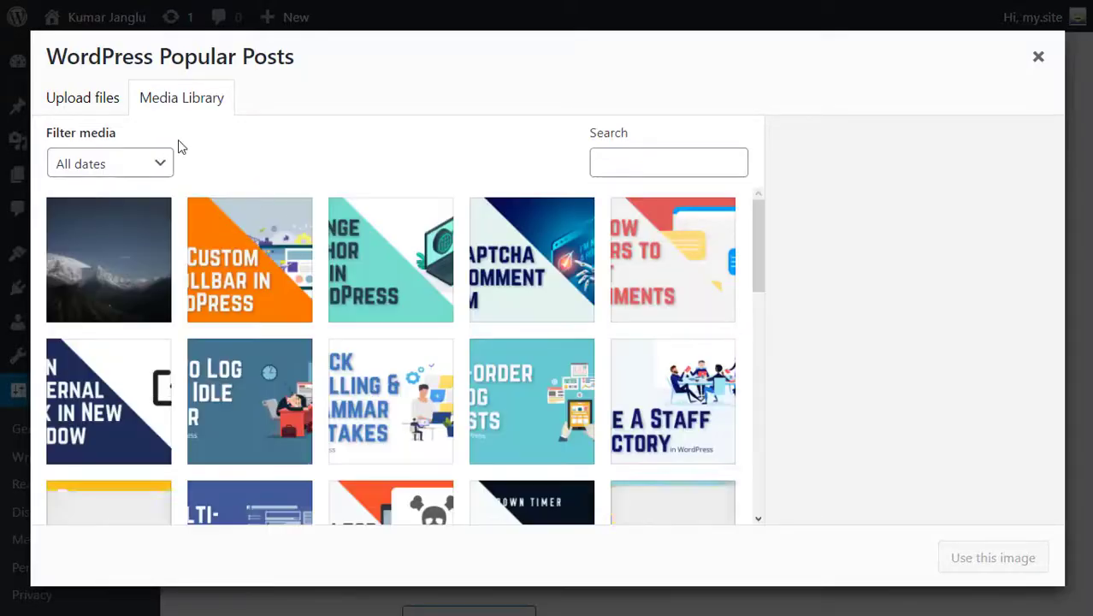
{"action": "left_click", "coordinate": [142, 256]}
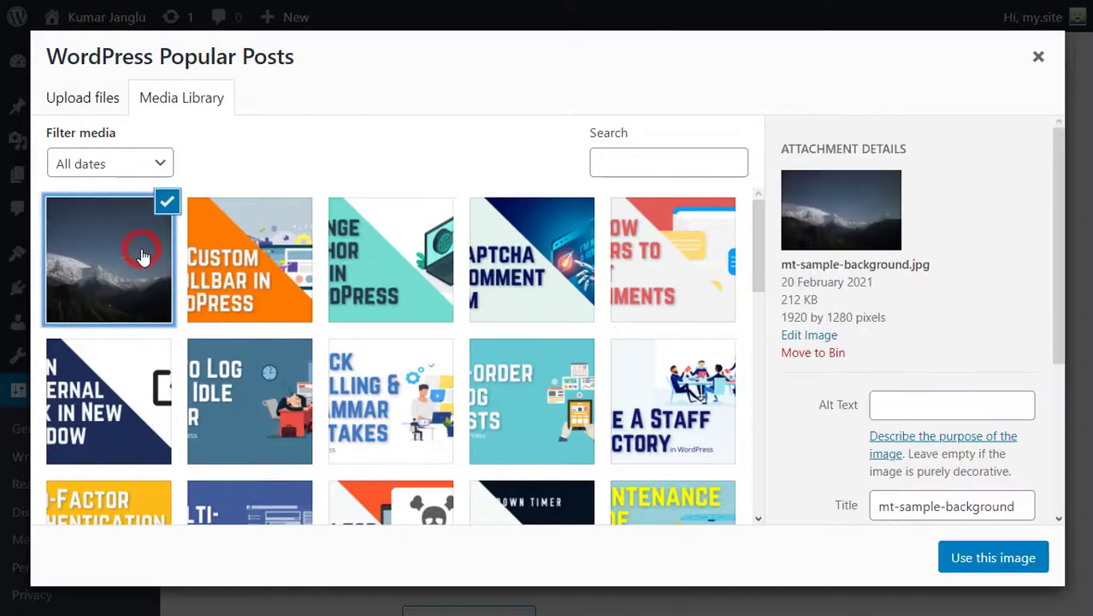
{"action": "left_click", "coordinate": [984, 557]}
Step: Choose Featured image as the thumbnail source, keep lazy load on Yes, and apply the thumbnail settings
{"action": "scroll", "coordinate": [742, 391], "scroll_direction": "down", "scroll_amount": 1}
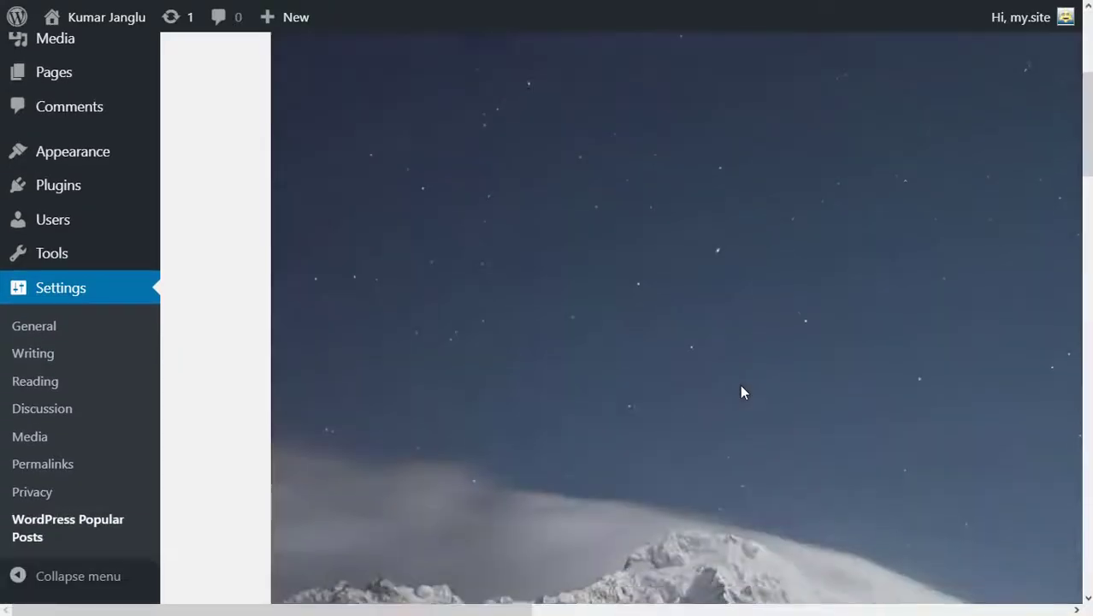
{"action": "scroll", "coordinate": [742, 391], "scroll_direction": "down", "scroll_amount": 7}
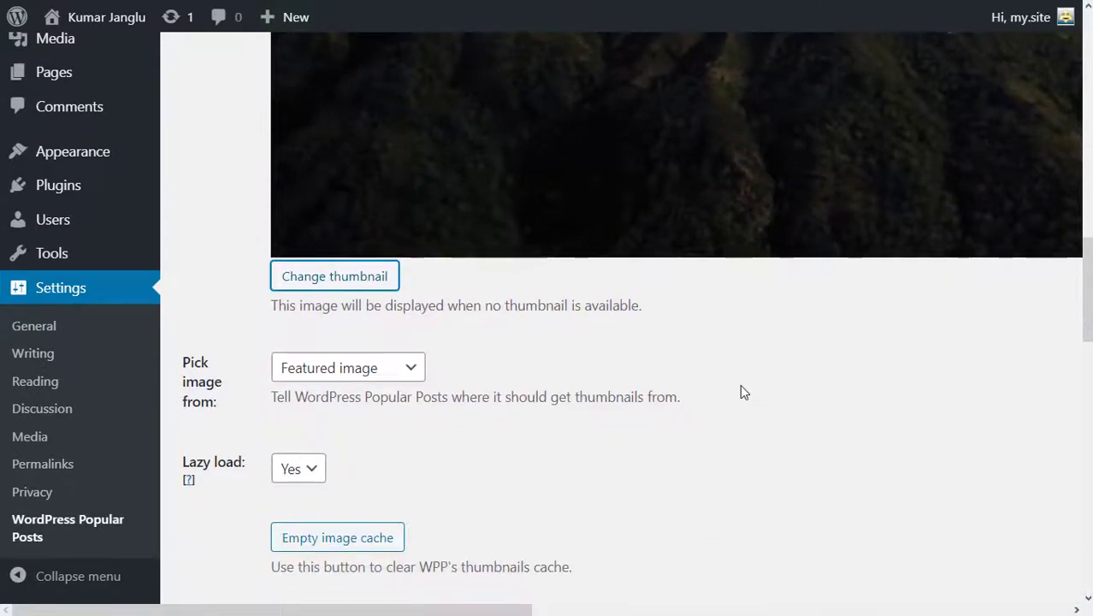
{"action": "scroll", "coordinate": [742, 392], "scroll_direction": "down", "scroll_amount": 1}
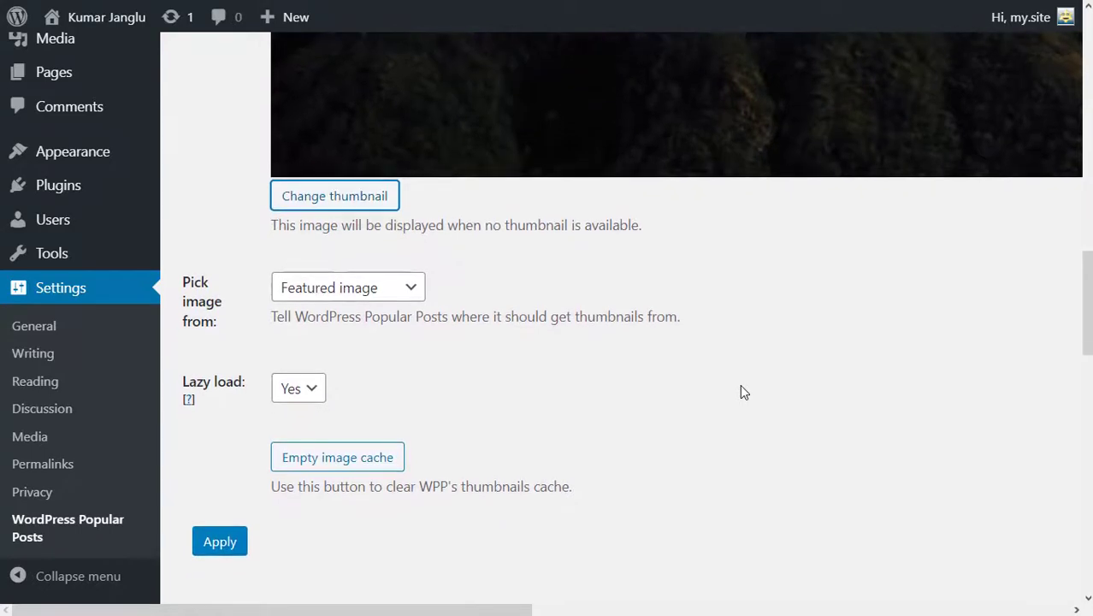
{"action": "left_click", "coordinate": [406, 289]}
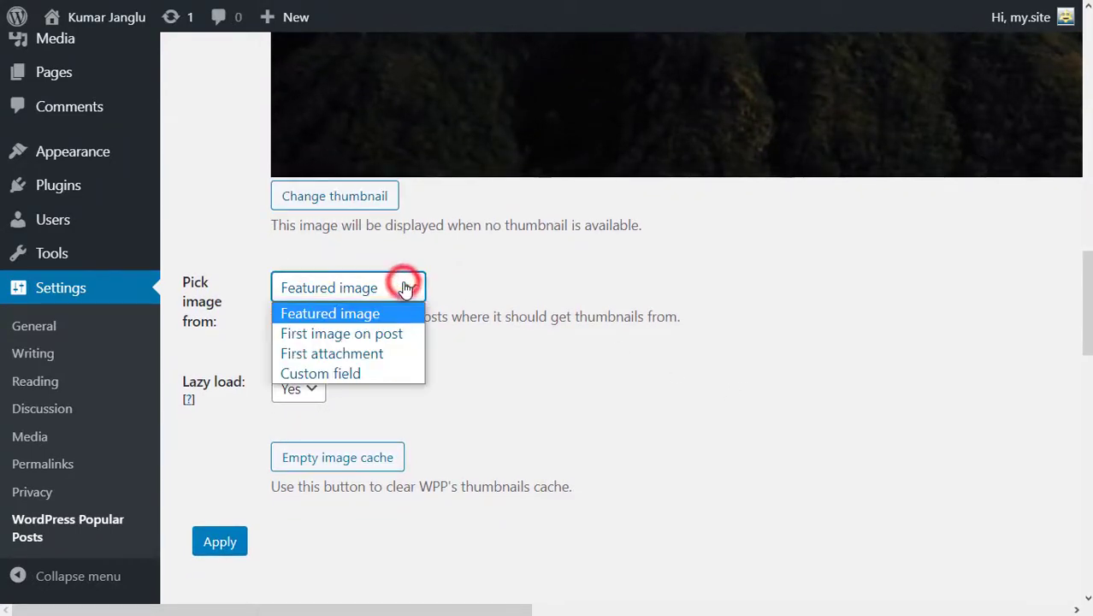
{"action": "left_click", "coordinate": [369, 335]}
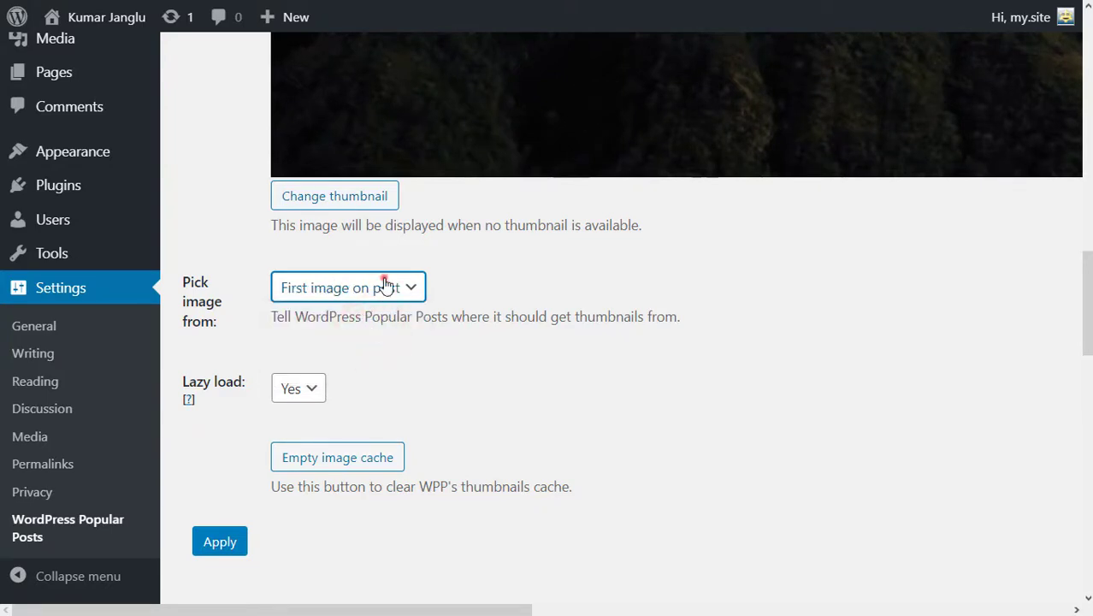
{"action": "left_click", "coordinate": [383, 285]}
{"action": "left_click", "coordinate": [355, 310]}
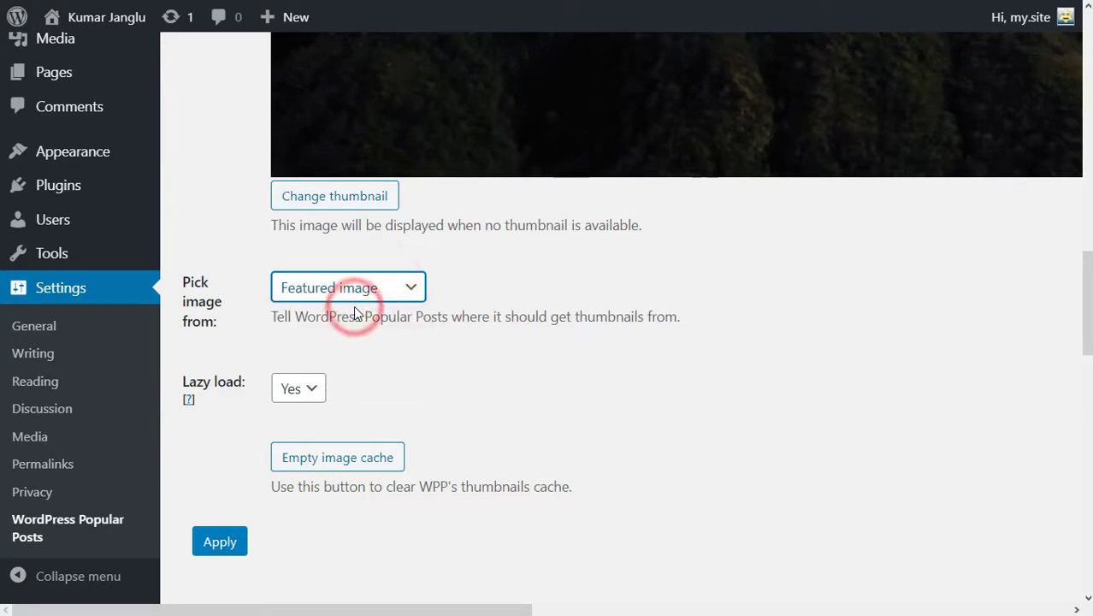
{"action": "scroll", "coordinate": [360, 363], "scroll_direction": "down", "scroll_amount": 1}
{"action": "left_click", "coordinate": [317, 343]}
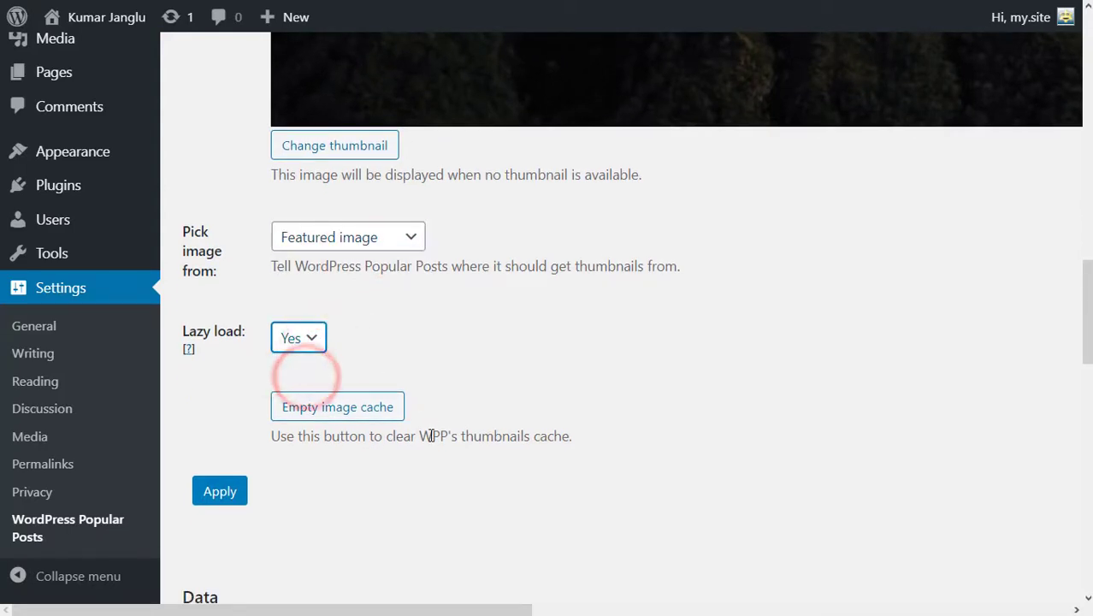
{"action": "scroll", "coordinate": [432, 434], "scroll_direction": "down", "scroll_amount": 1}
{"action": "left_click", "coordinate": [219, 429]}
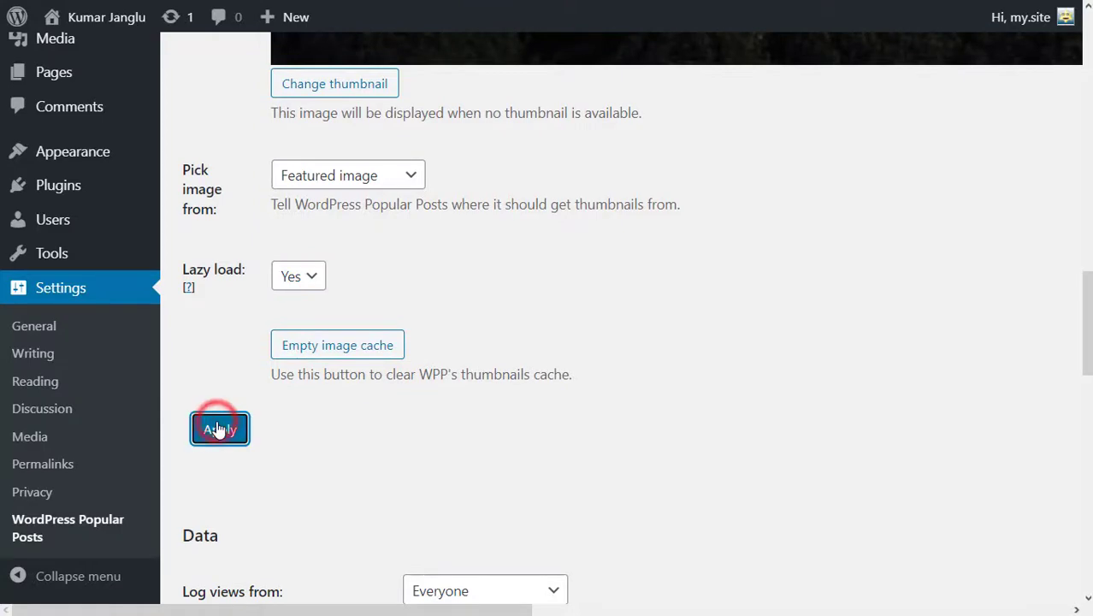
Step: In the Data settings, choose Everyone for which views are logged
{"action": "scroll", "coordinate": [332, 436], "scroll_direction": "down", "scroll_amount": 10}
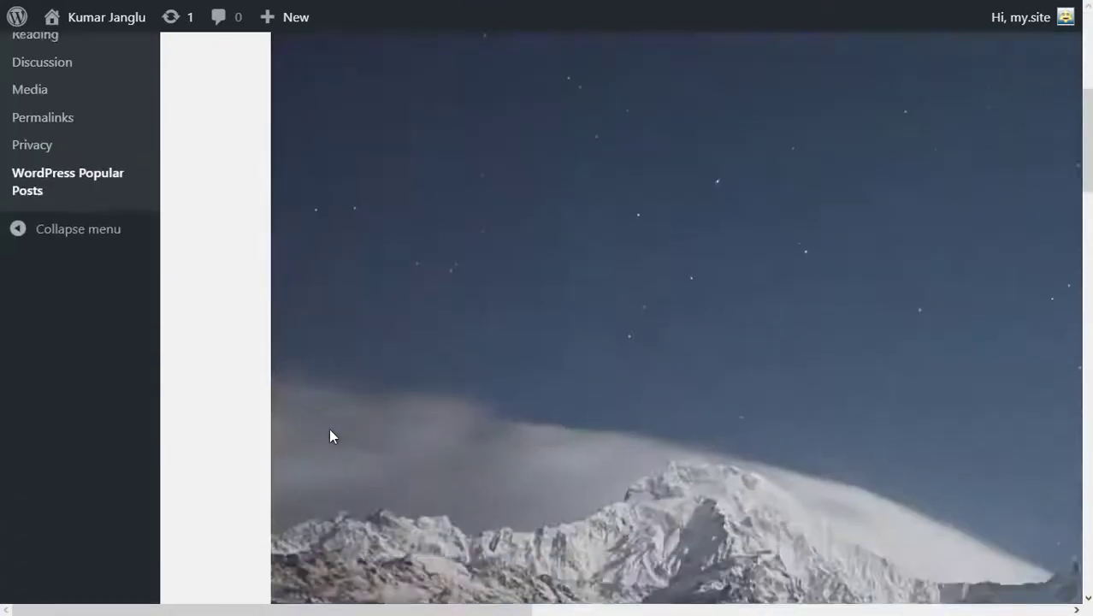
{"action": "scroll", "coordinate": [333, 436], "scroll_direction": "down", "scroll_amount": 4}
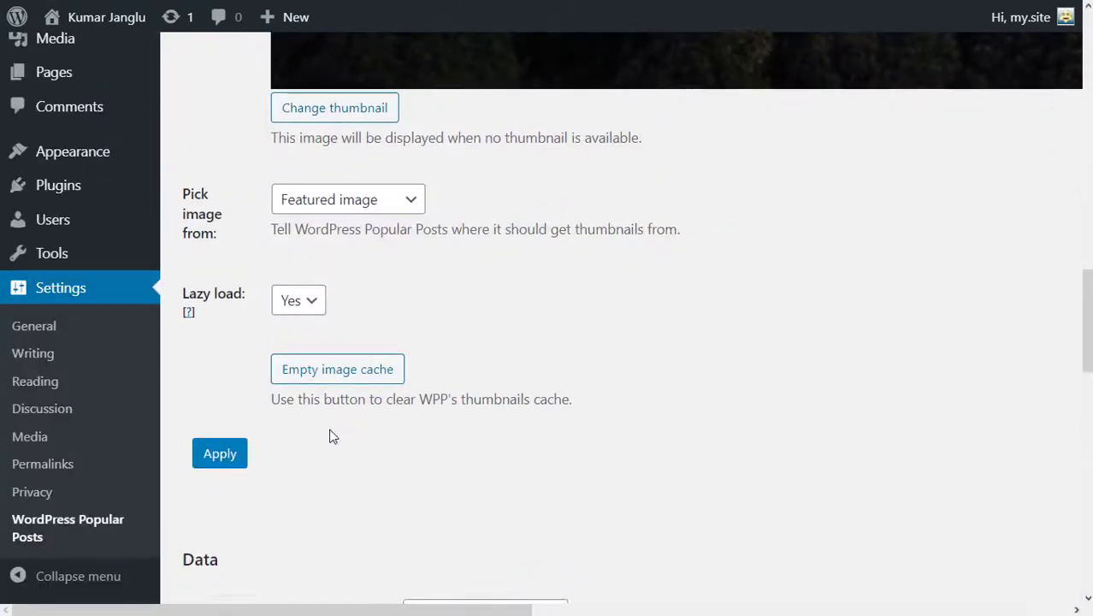
{"action": "scroll", "coordinate": [332, 436], "scroll_direction": "down", "scroll_amount": 2}
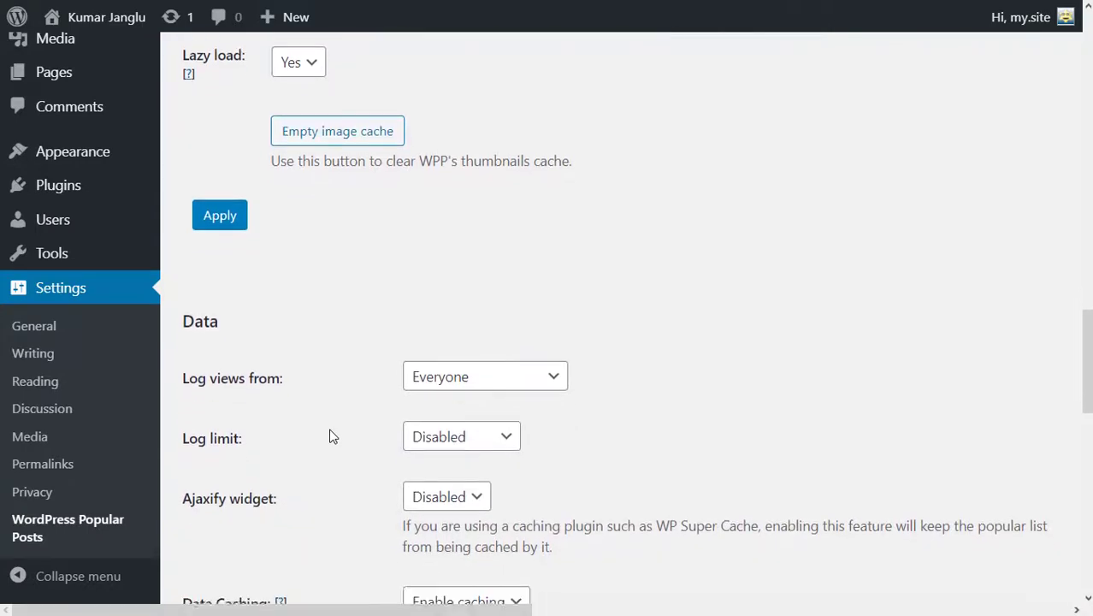
{"action": "left_click", "coordinate": [470, 317]}
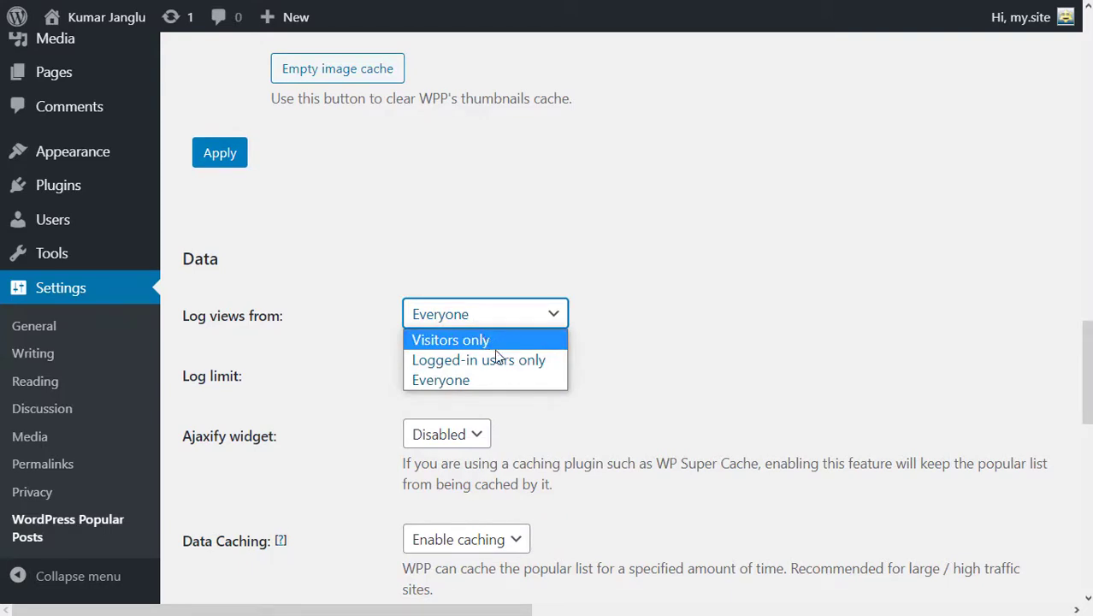
{"action": "left_click", "coordinate": [469, 379]}
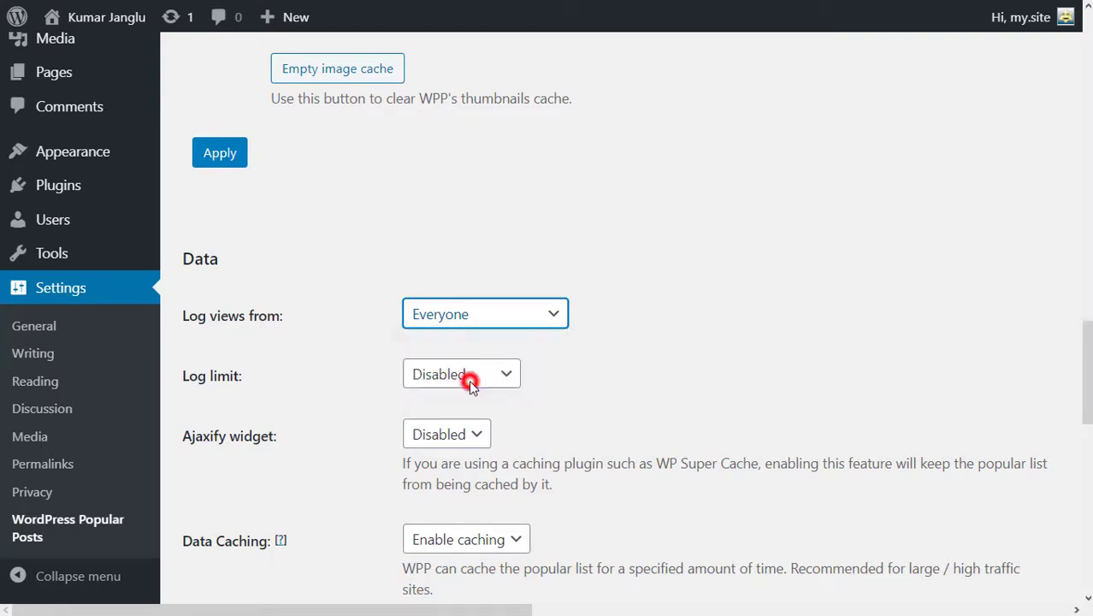
Step: Set the log limit to keep data for 180 days
{"action": "scroll", "coordinate": [369, 384], "scroll_direction": "down", "scroll_amount": 1}
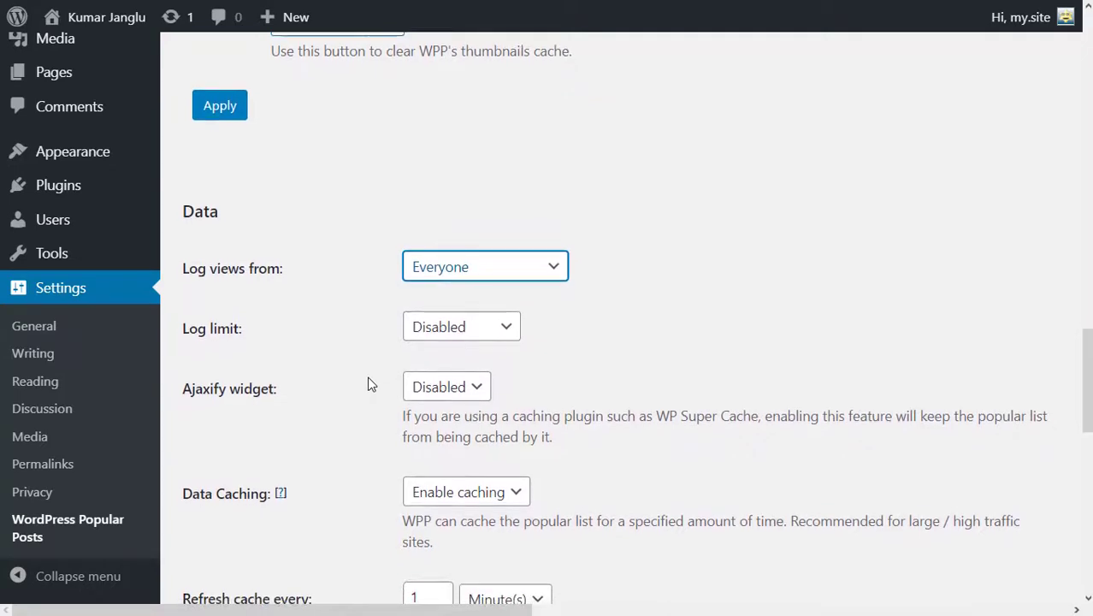
{"action": "left_click", "coordinate": [464, 330]}
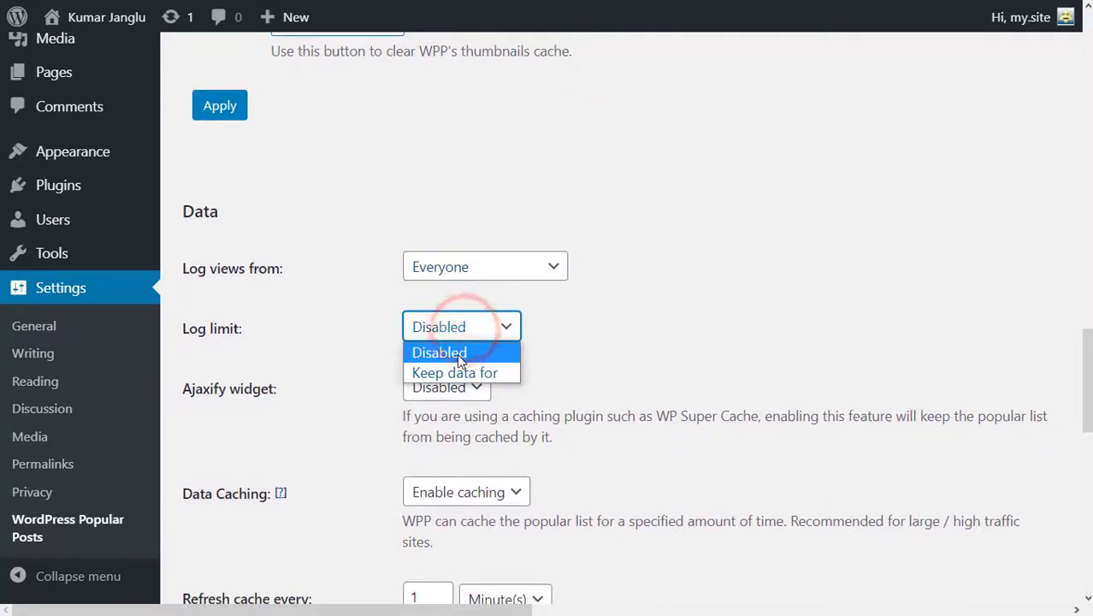
{"action": "left_click", "coordinate": [454, 353]}
{"action": "left_click", "coordinate": [444, 335]}
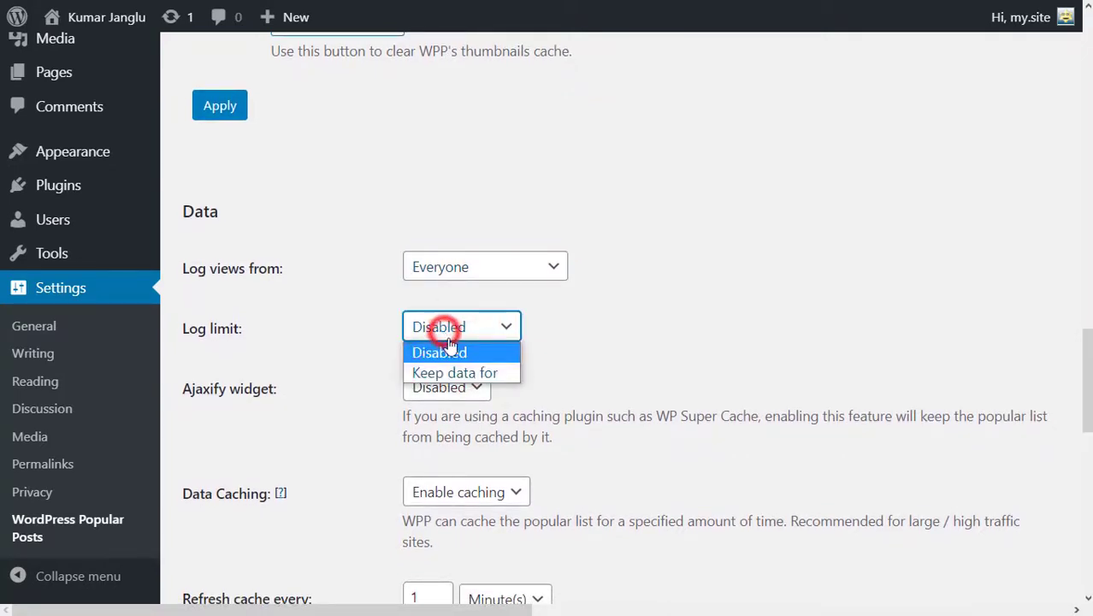
{"action": "left_click", "coordinate": [452, 369]}
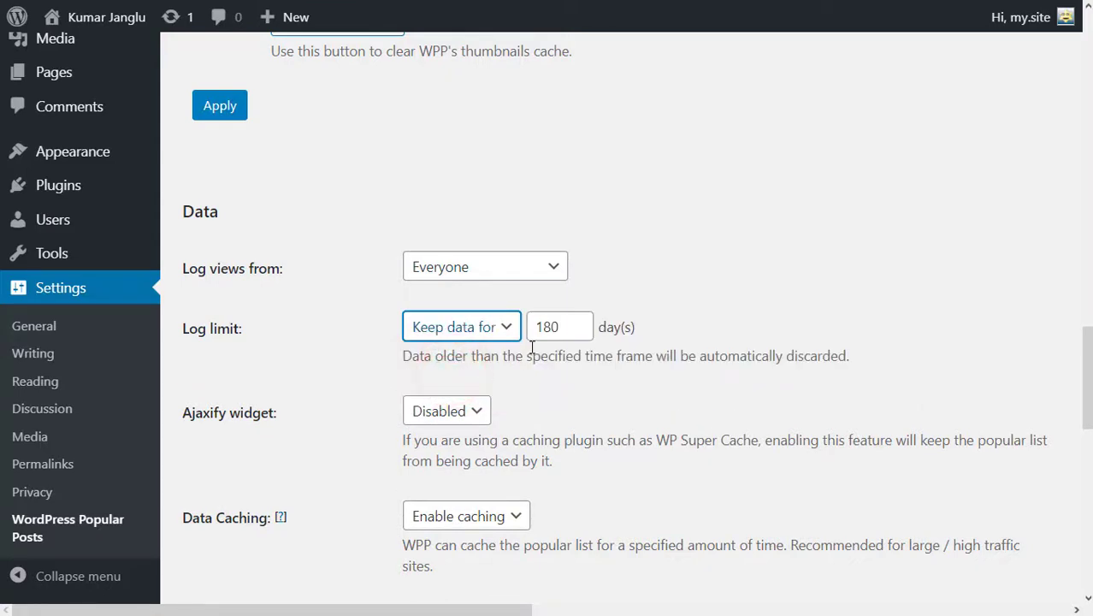
{"action": "left_click", "coordinate": [558, 330]}
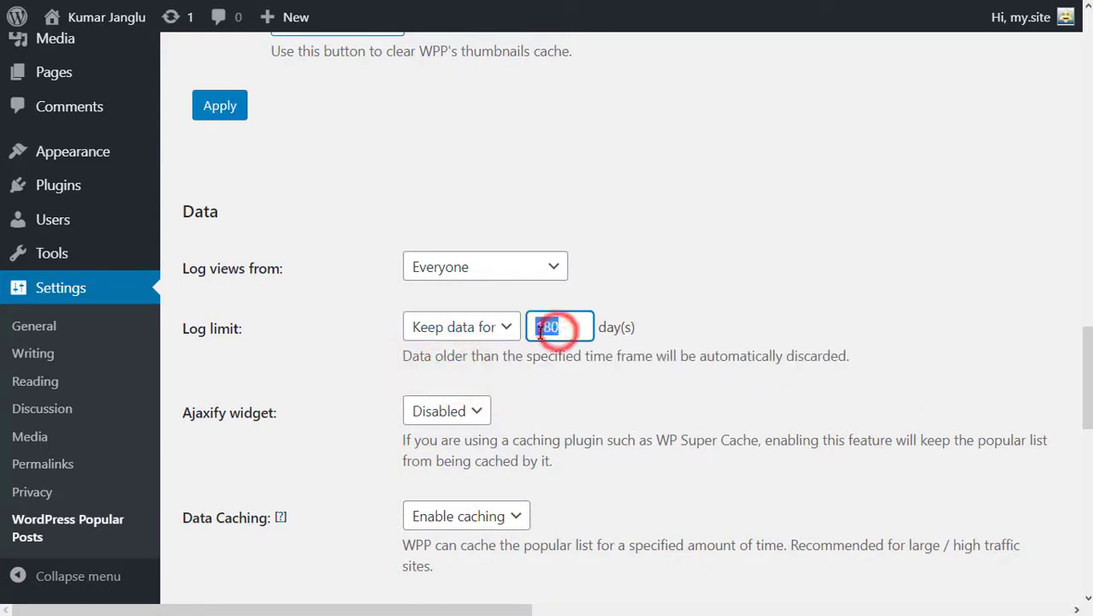
{"action": "left_click", "coordinate": [563, 376]}
Step: Enable the Ajaxify widget option and keep Data Caching on Enable caching
{"action": "scroll", "coordinate": [565, 378], "scroll_direction": "down", "scroll_amount": 1}
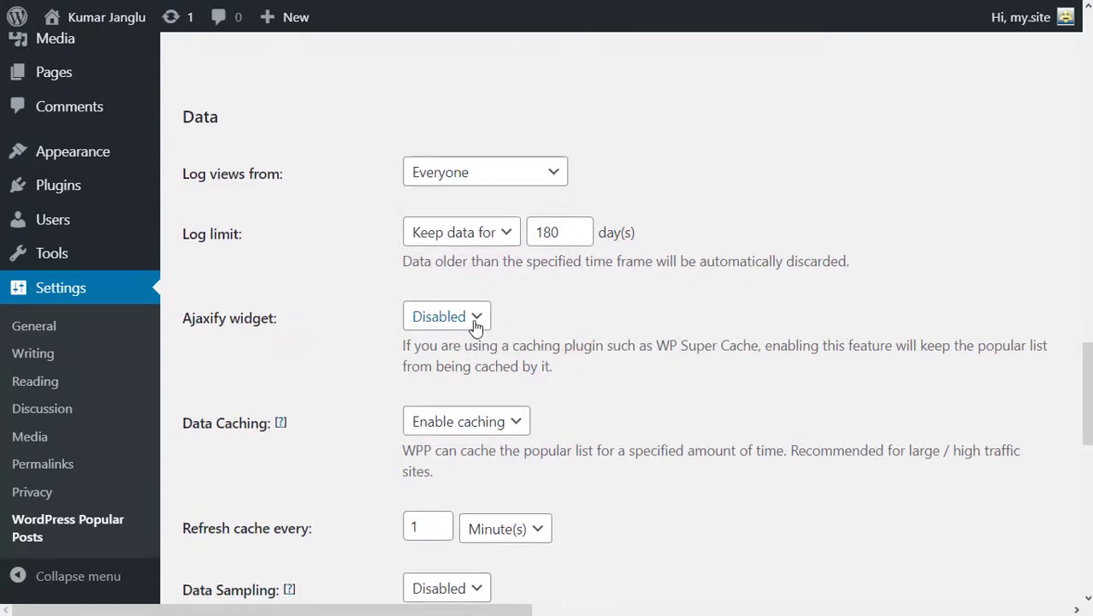
{"action": "left_click", "coordinate": [475, 321]}
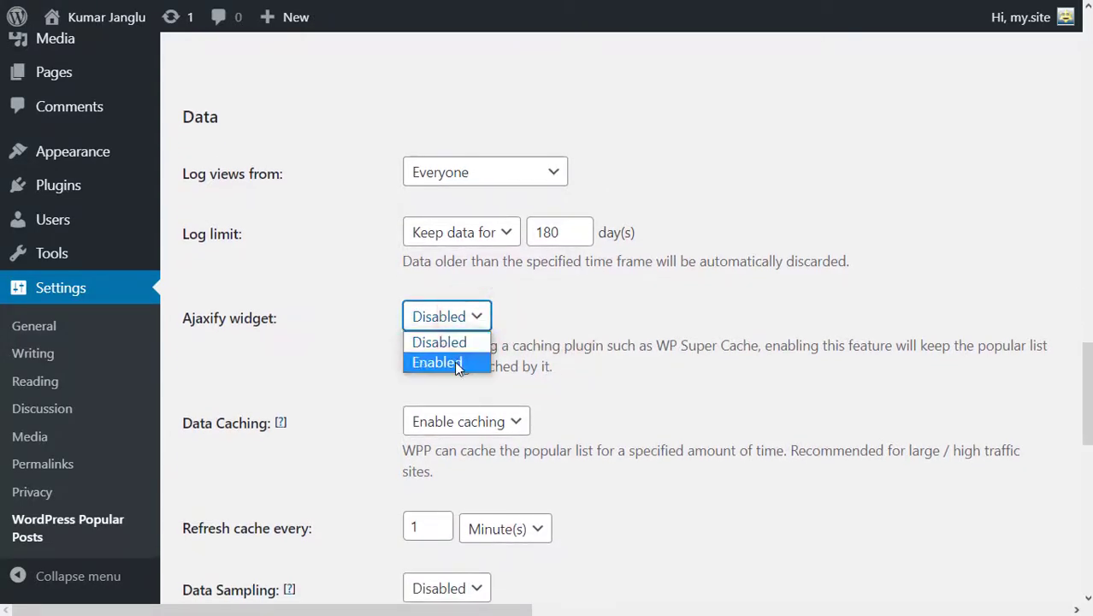
{"action": "left_click", "coordinate": [454, 361]}
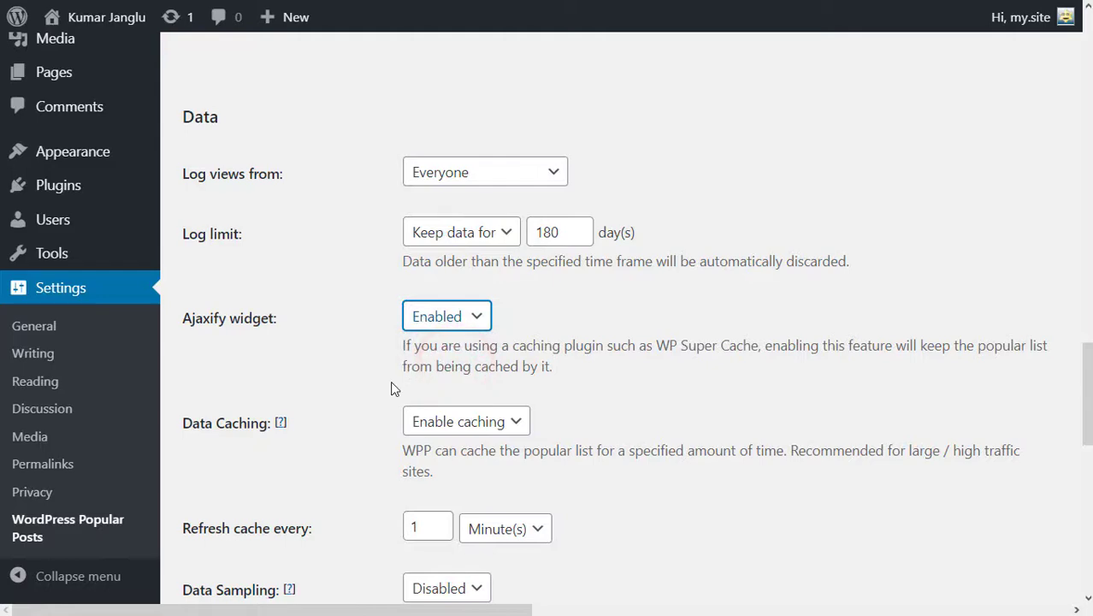
{"action": "scroll", "coordinate": [393, 389], "scroll_direction": "down", "scroll_amount": 1}
{"action": "left_click", "coordinate": [457, 358]}
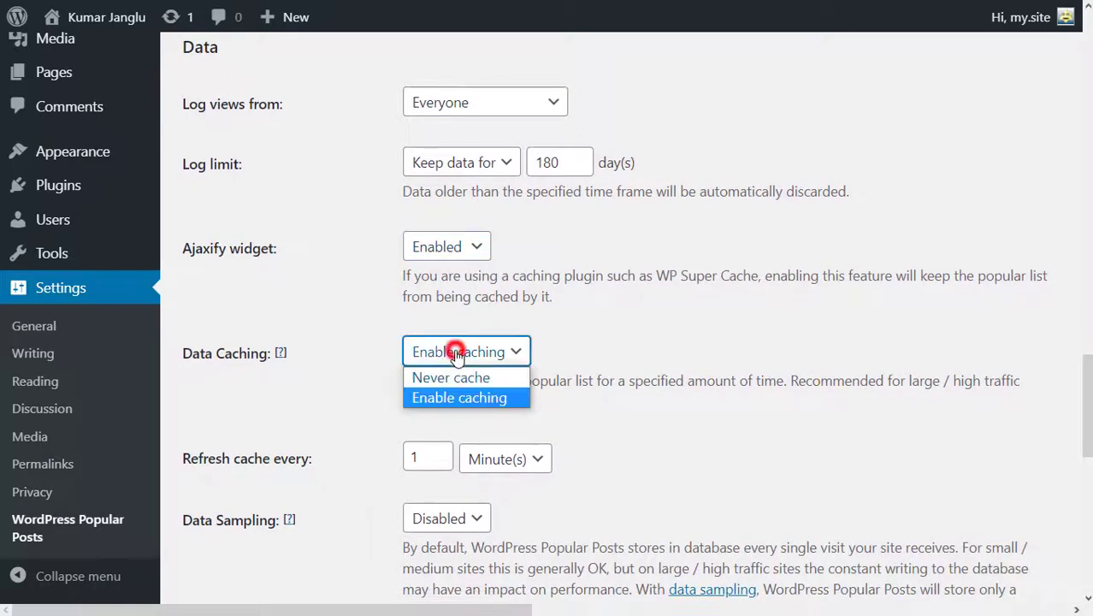
{"action": "left_click", "coordinate": [442, 396]}
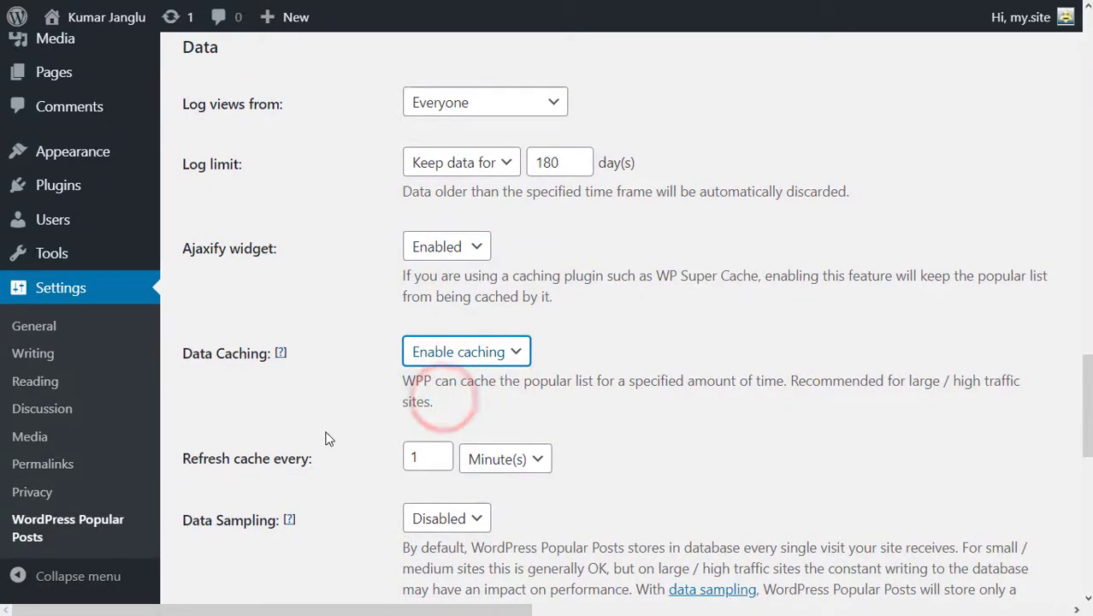
Step: Set the popular list's cache to refresh every 10 minutes
{"action": "scroll", "coordinate": [330, 434], "scroll_direction": "down", "scroll_amount": 1}
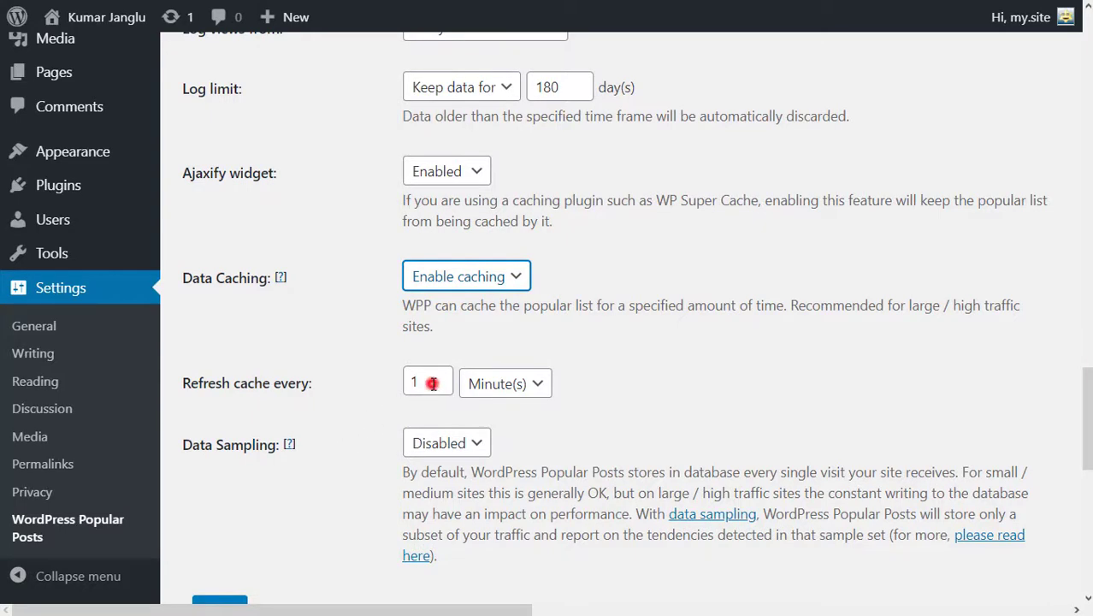
{"action": "left_click", "coordinate": [432, 384]}
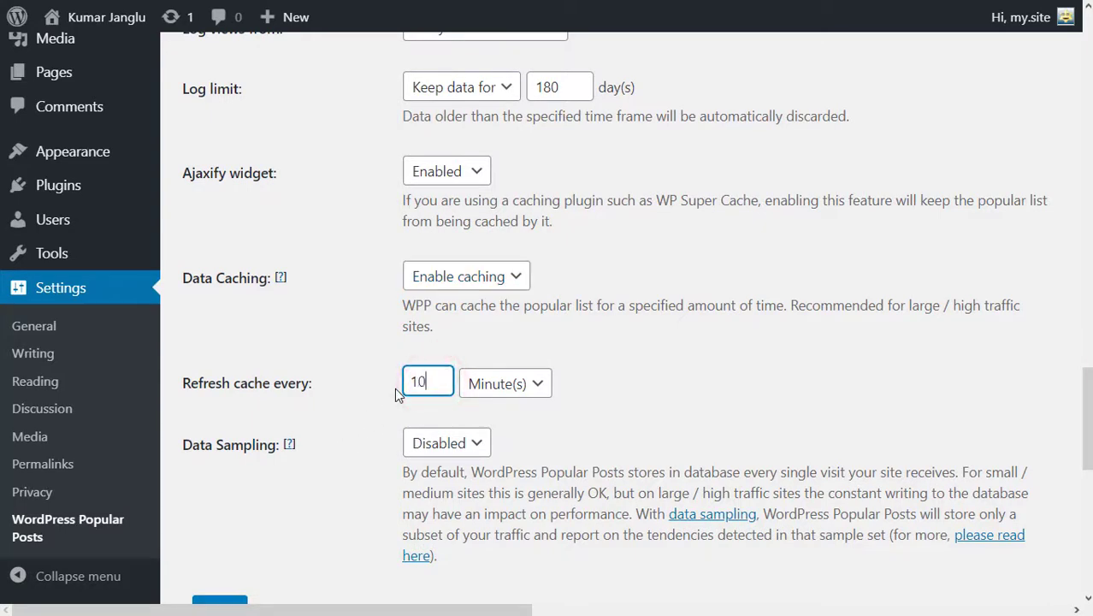
Step: Enable Data Sampling and apply the plugin's Data settings
{"action": "scroll", "coordinate": [395, 390], "scroll_direction": "down", "scroll_amount": 1}
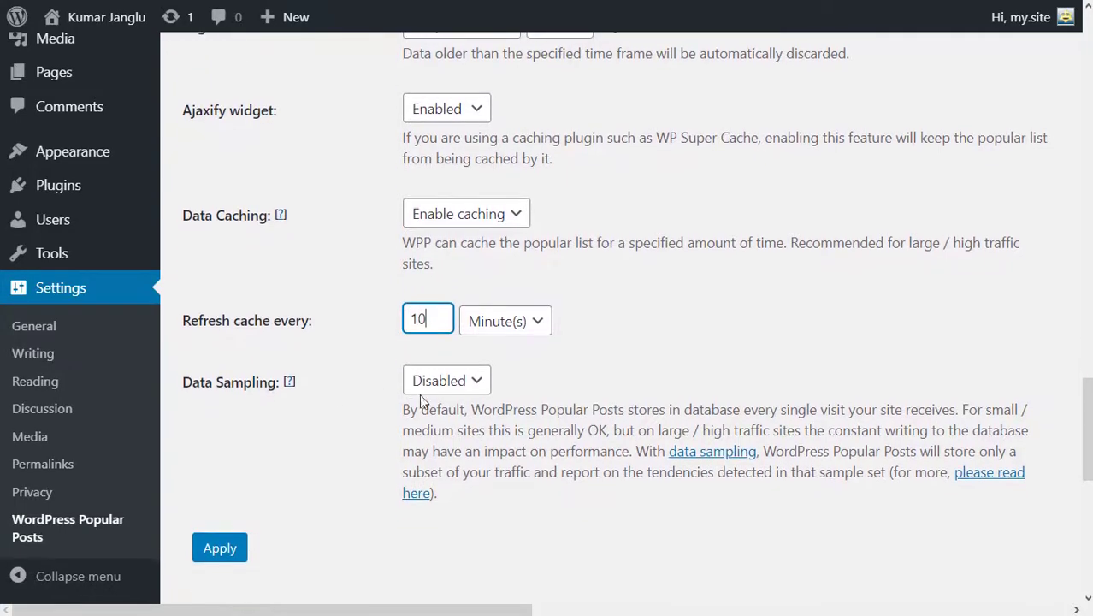
{"action": "left_click", "coordinate": [455, 381]}
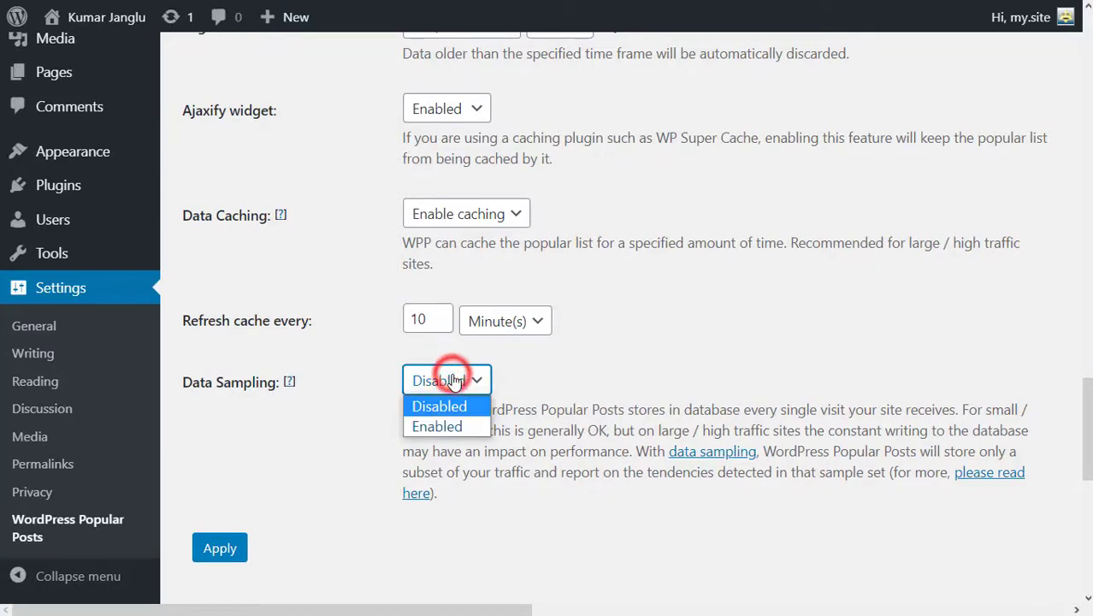
{"action": "left_click", "coordinate": [436, 425]}
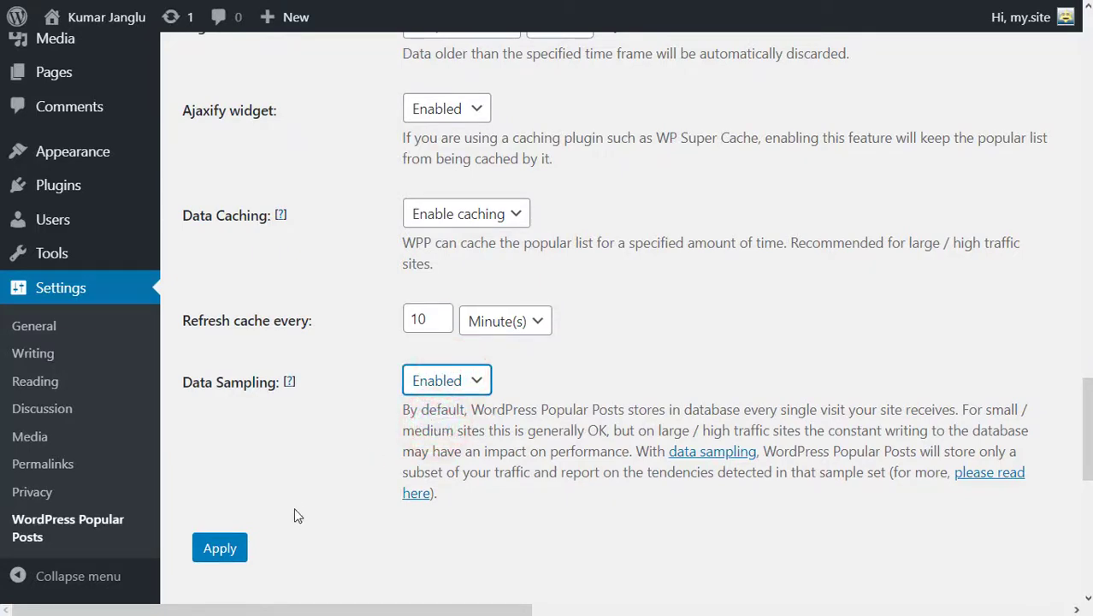
{"action": "left_click", "coordinate": [236, 548]}
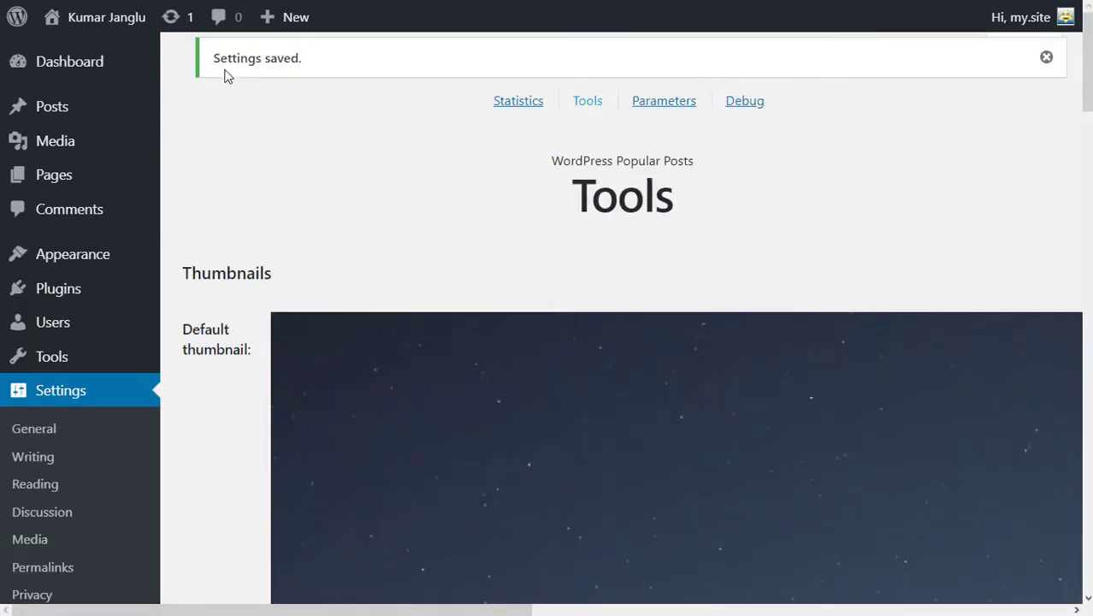
Step: Open the plugin's Parameters reference and examine the entries from header through post_type with their template tag and shortcode examples
{"action": "left_click", "coordinate": [654, 101]}
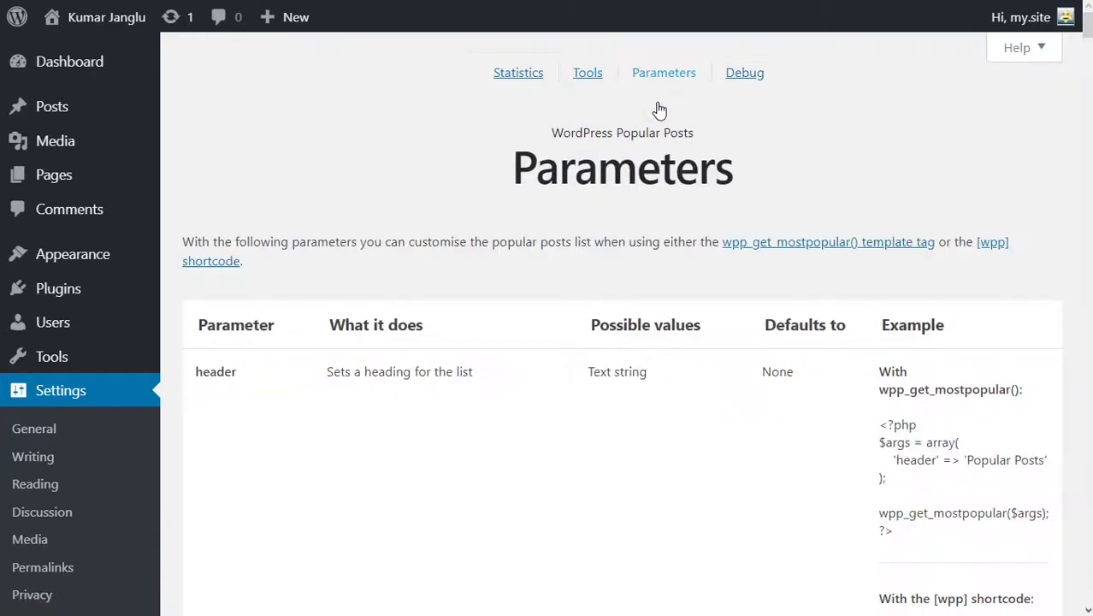
{"action": "scroll", "coordinate": [594, 342], "scroll_direction": "down", "scroll_amount": 1}
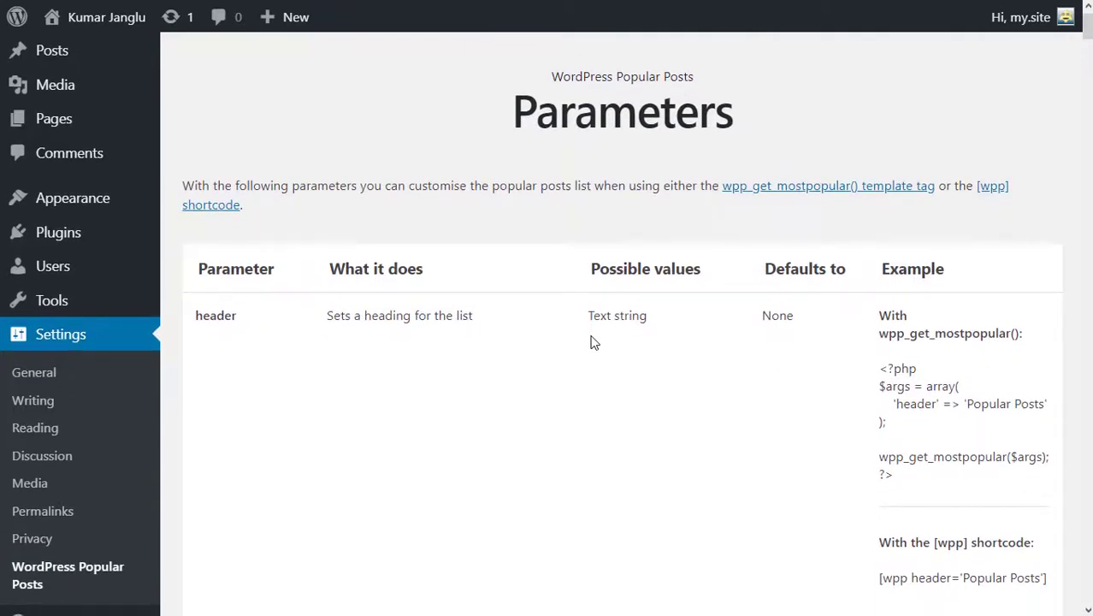
{"action": "scroll", "coordinate": [594, 342], "scroll_direction": "down", "scroll_amount": 2}
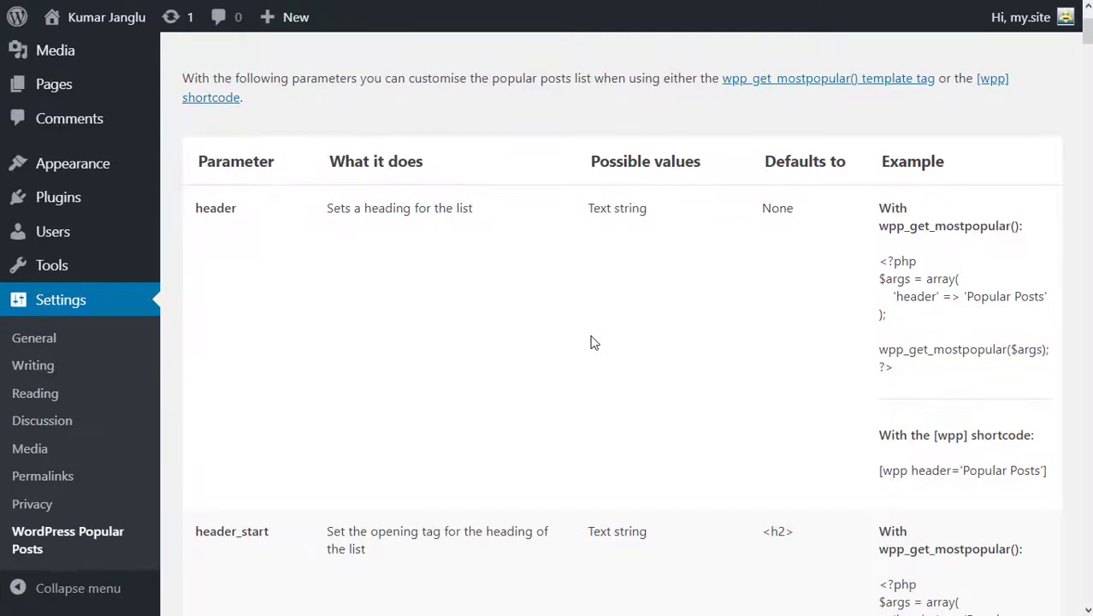
{"action": "scroll", "coordinate": [594, 342], "scroll_direction": "down", "scroll_amount": 2}
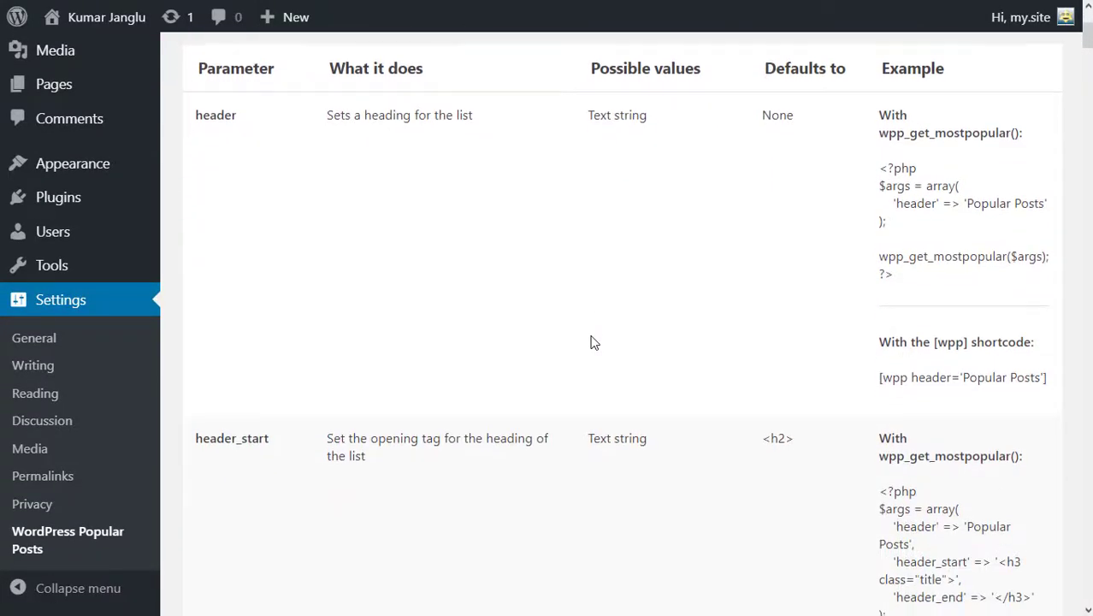
{"action": "scroll", "coordinate": [595, 342], "scroll_direction": "down", "scroll_amount": 3}
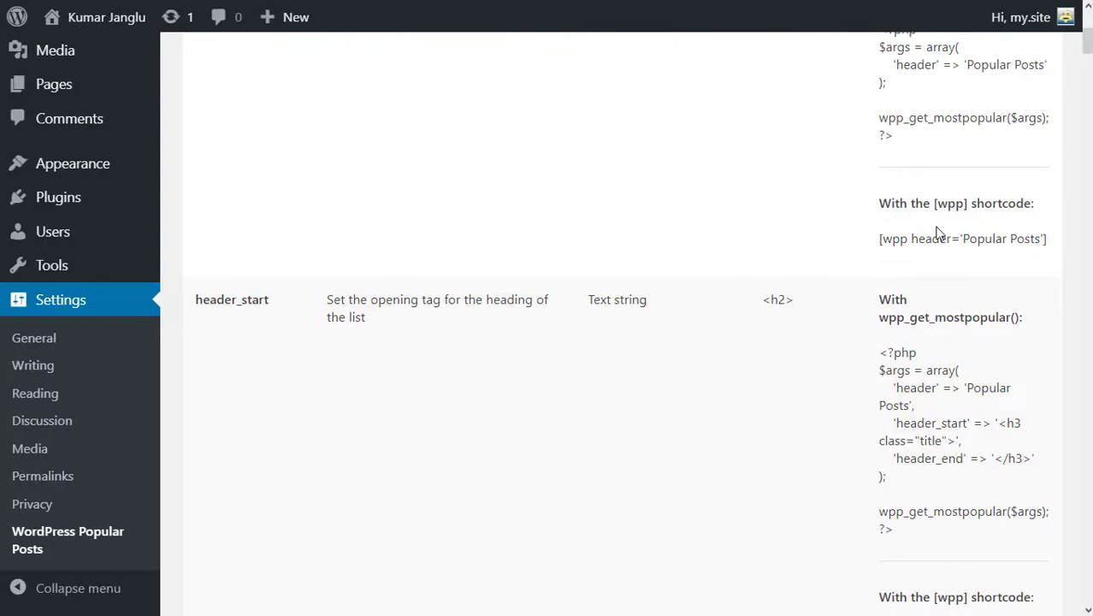
{"action": "scroll", "coordinate": [663, 401], "scroll_direction": "down", "scroll_amount": 6}
{"action": "scroll", "coordinate": [667, 399], "scroll_direction": "up", "scroll_amount": 2}
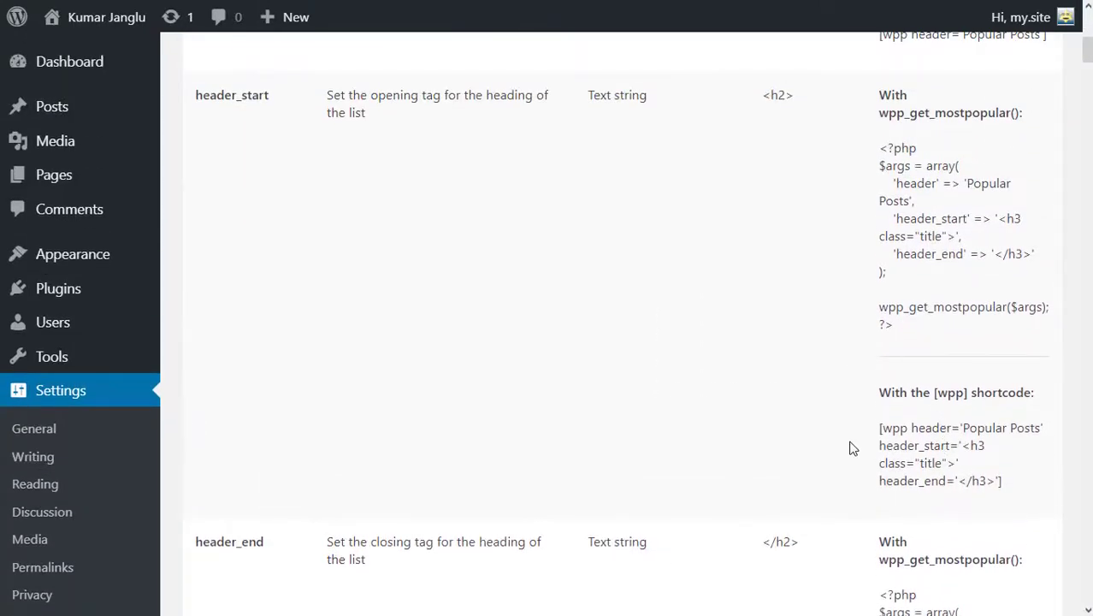
{"action": "scroll", "coordinate": [851, 448], "scroll_direction": "down", "scroll_amount": 10}
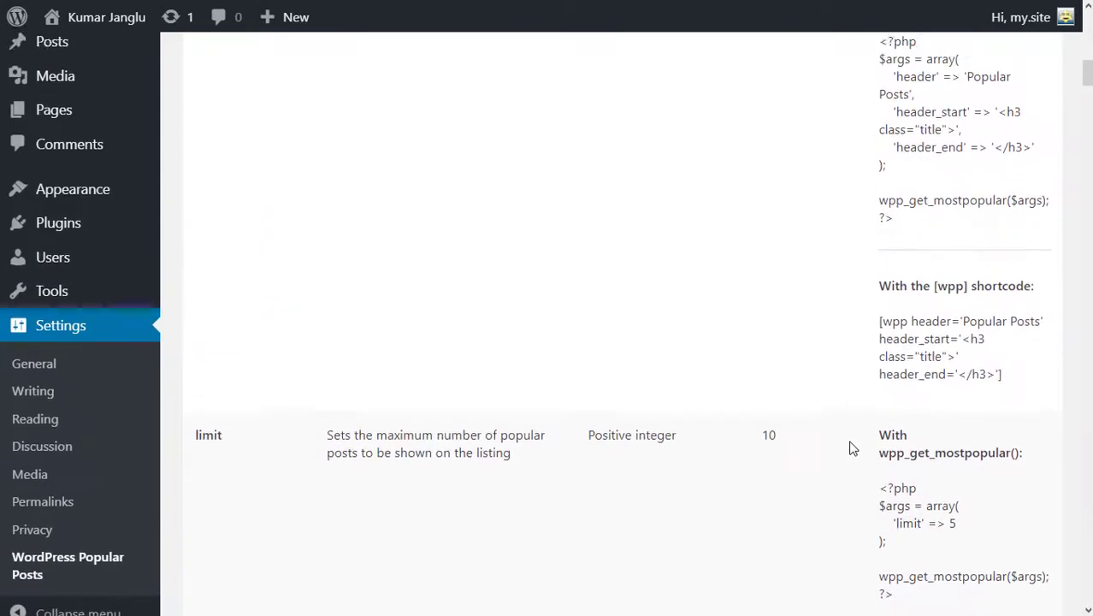
{"action": "scroll", "coordinate": [851, 448], "scroll_direction": "up", "scroll_amount": 1}
{"action": "scroll", "coordinate": [851, 448], "scroll_direction": "down", "scroll_amount": 4}
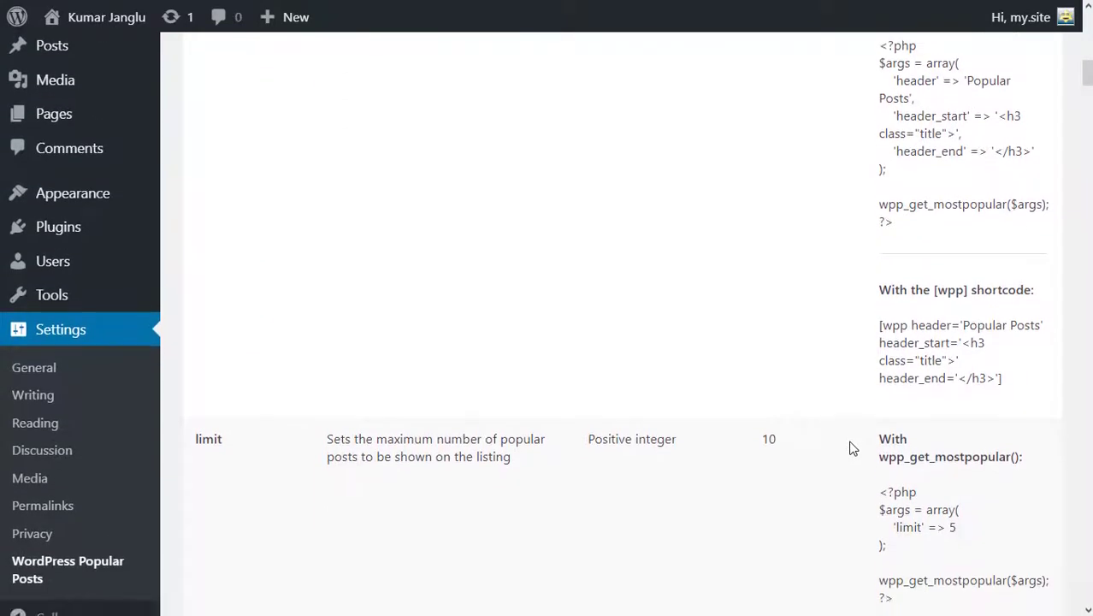
{"action": "scroll", "coordinate": [851, 448], "scroll_direction": "down", "scroll_amount": 8}
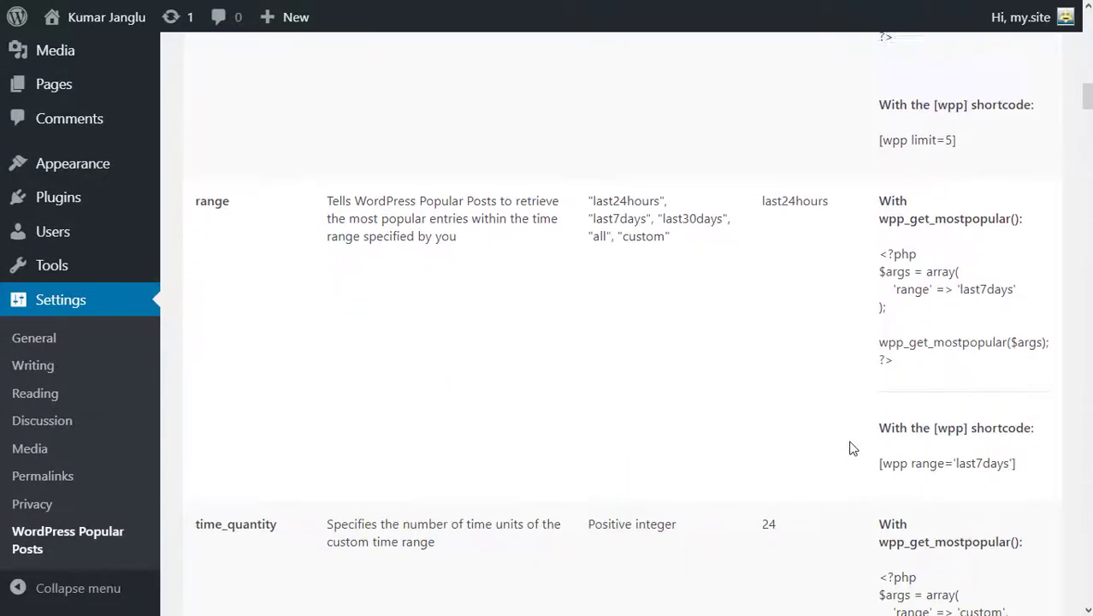
{"action": "scroll", "coordinate": [851, 448], "scroll_direction": "down", "scroll_amount": 13}
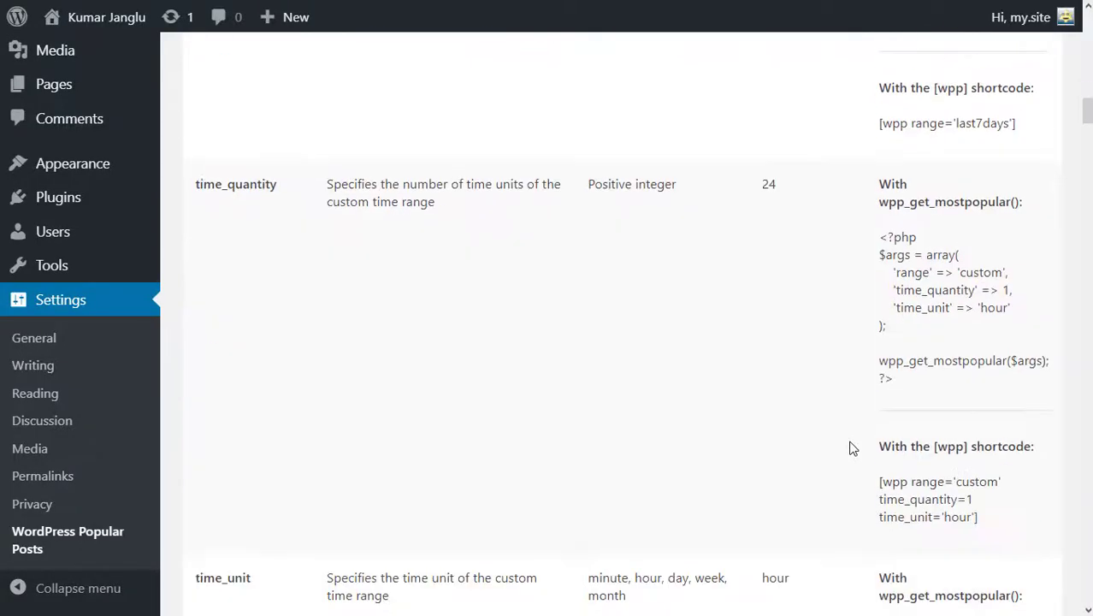
{"action": "scroll", "coordinate": [851, 448], "scroll_direction": "down", "scroll_amount": 9}
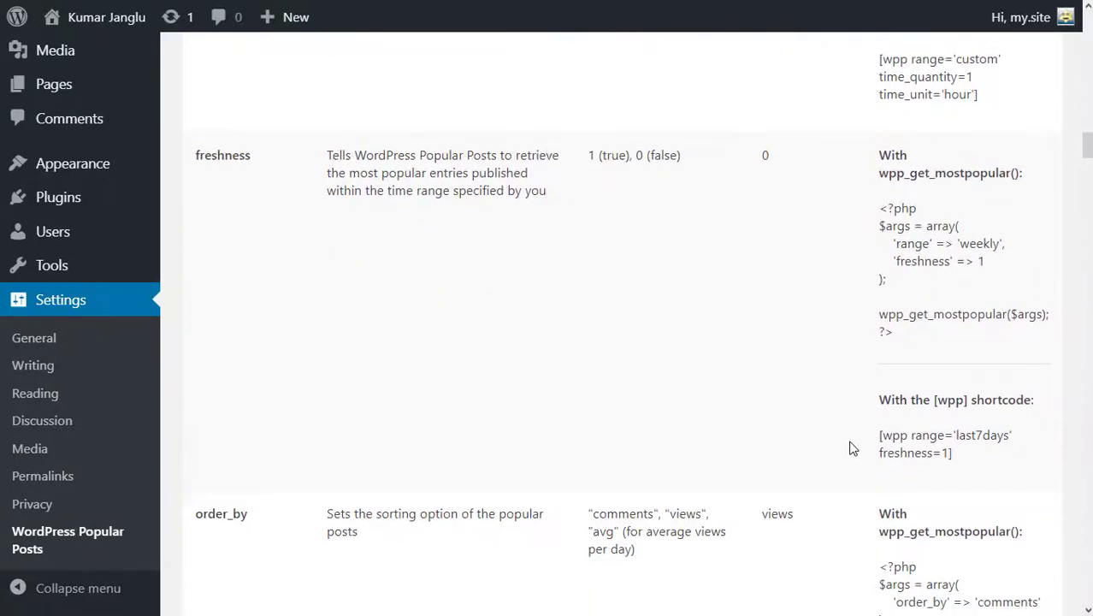
{"action": "scroll", "coordinate": [851, 448], "scroll_direction": "down", "scroll_amount": 6}
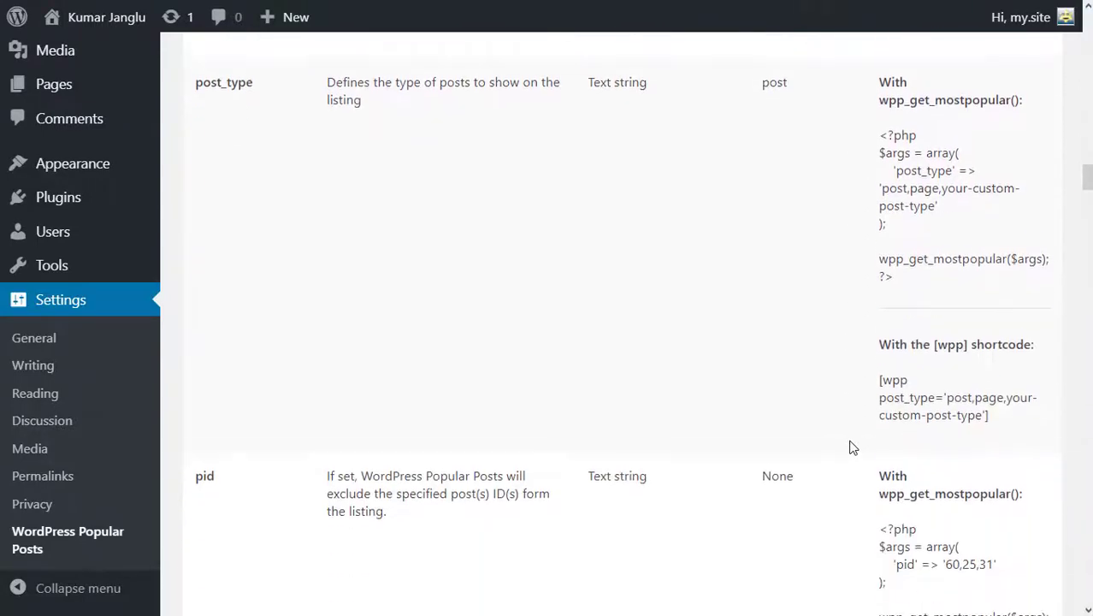
Step: Examine the remaining parameters, covering title and excerpt options, thumbnail sizes, stats tags and the post HTML placeholders
{"action": "left_click_drag", "start_coordinate": [1084, 184], "coordinate": [1089, 301]}
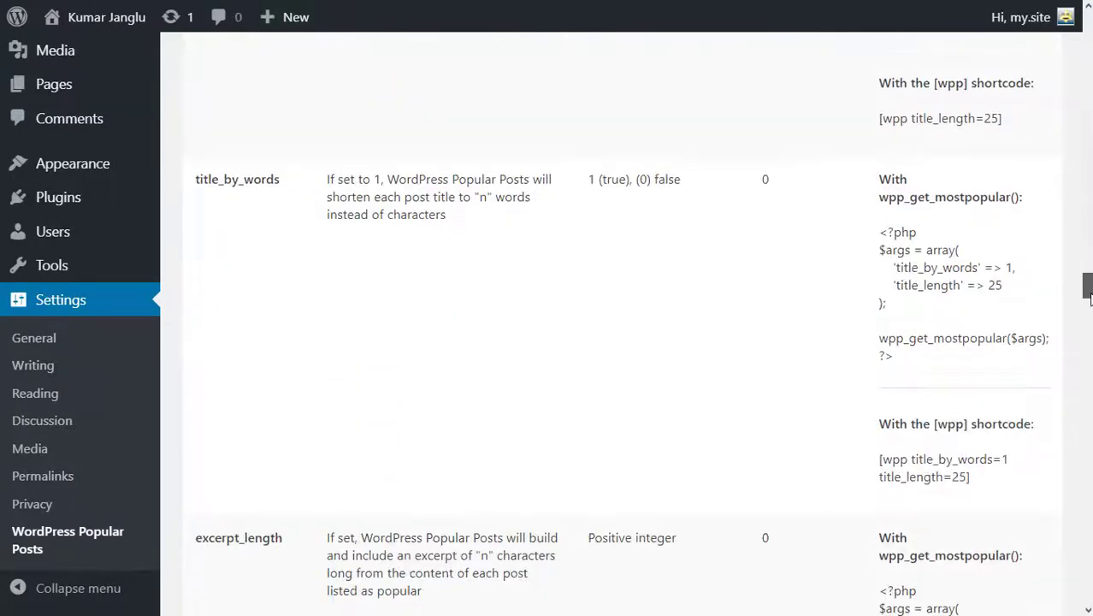
{"action": "scroll", "coordinate": [951, 362], "scroll_direction": "down", "scroll_amount": 10}
{"action": "scroll", "coordinate": [951, 361], "scroll_direction": "down", "scroll_amount": 9}
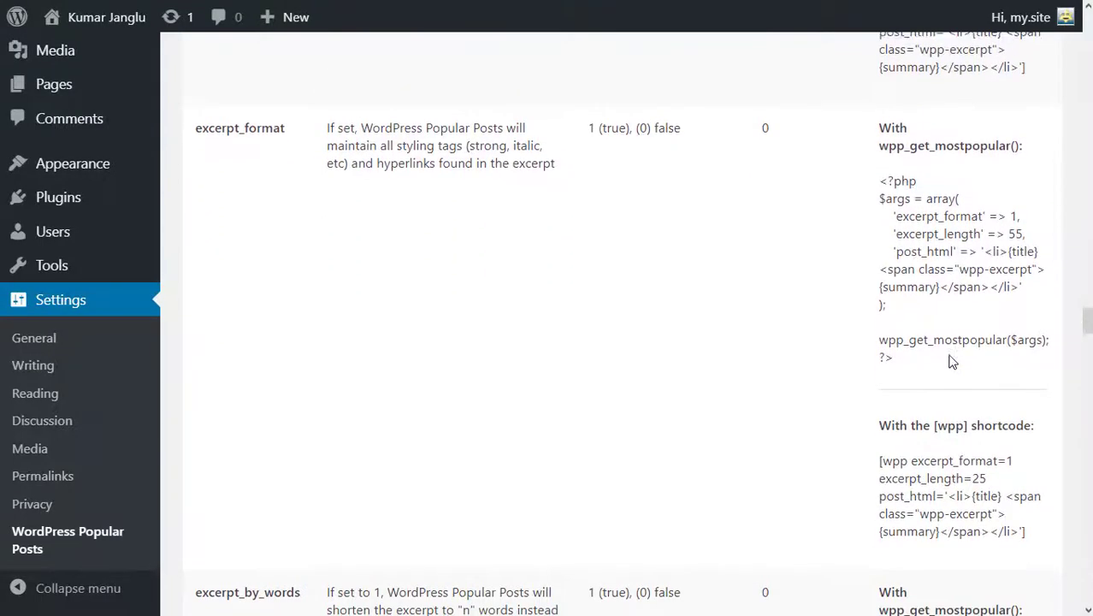
{"action": "scroll", "coordinate": [951, 287], "scroll_direction": "down", "scroll_amount": 13}
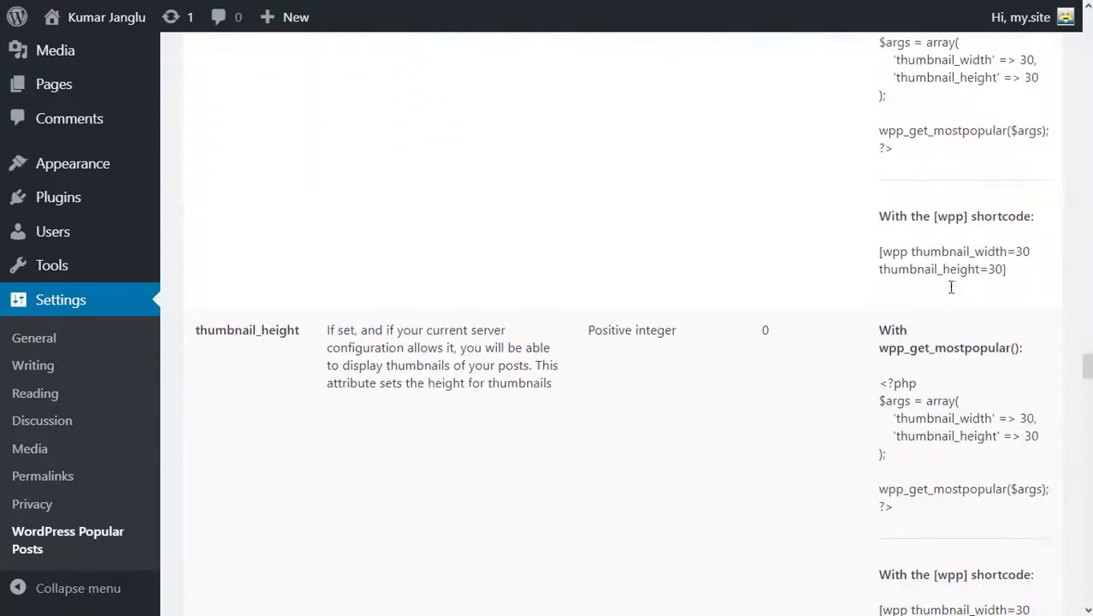
{"action": "scroll", "coordinate": [951, 286], "scroll_direction": "down", "scroll_amount": 17}
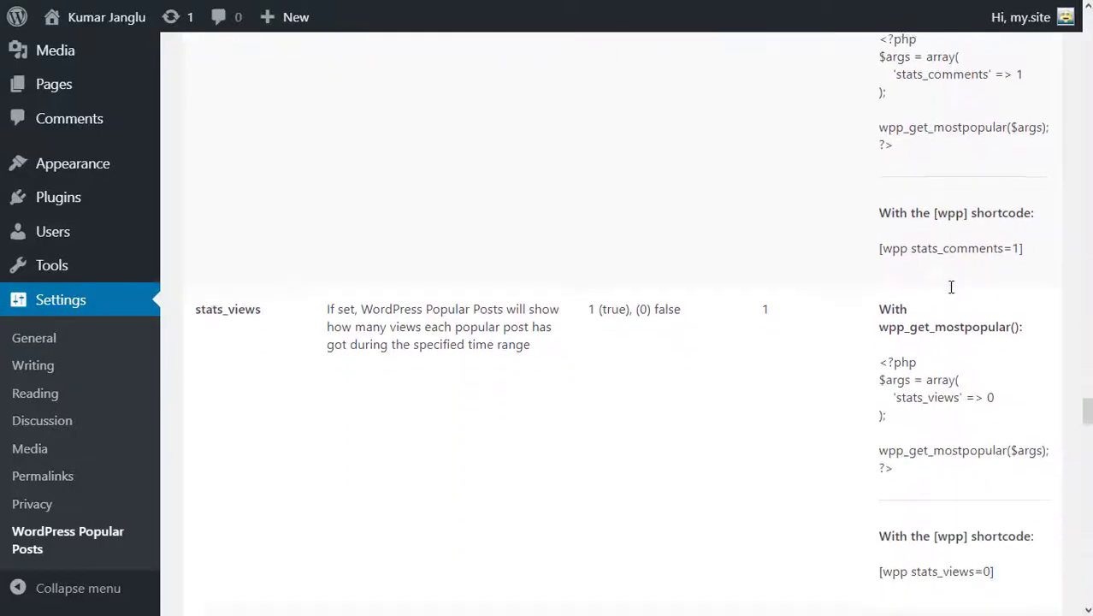
{"action": "scroll", "coordinate": [951, 283], "scroll_direction": "down", "scroll_amount": 20}
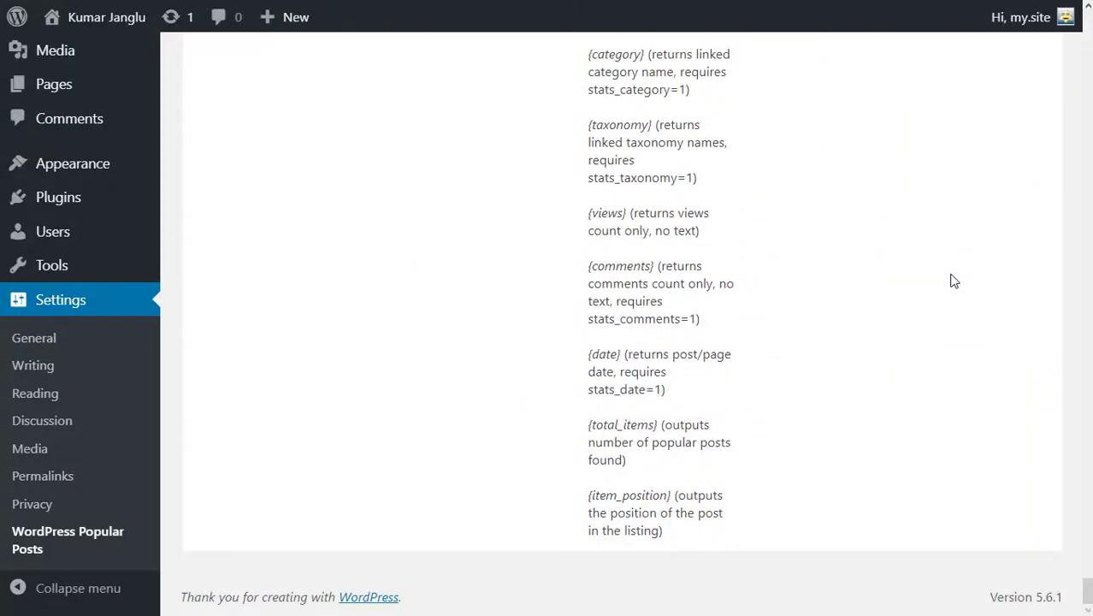
Step: Open the plugin's Debug page and review its Plugin Configuration and System Info sections
{"action": "left_click_drag", "start_coordinate": [1088, 598], "coordinate": [1088, 33]}
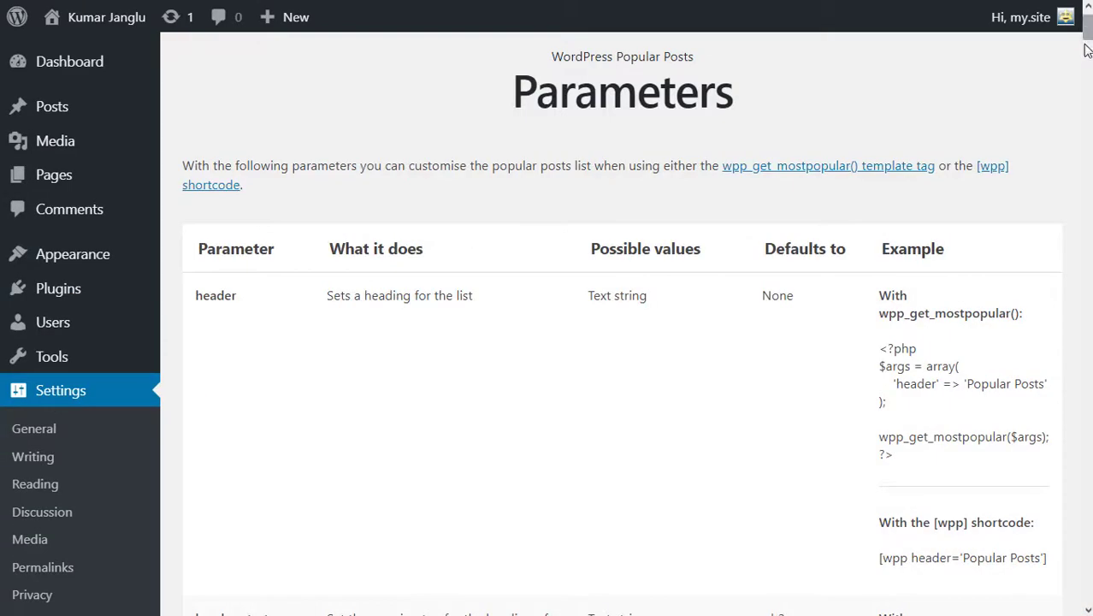
{"action": "scroll", "coordinate": [919, 158], "scroll_direction": "up", "scroll_amount": 1}
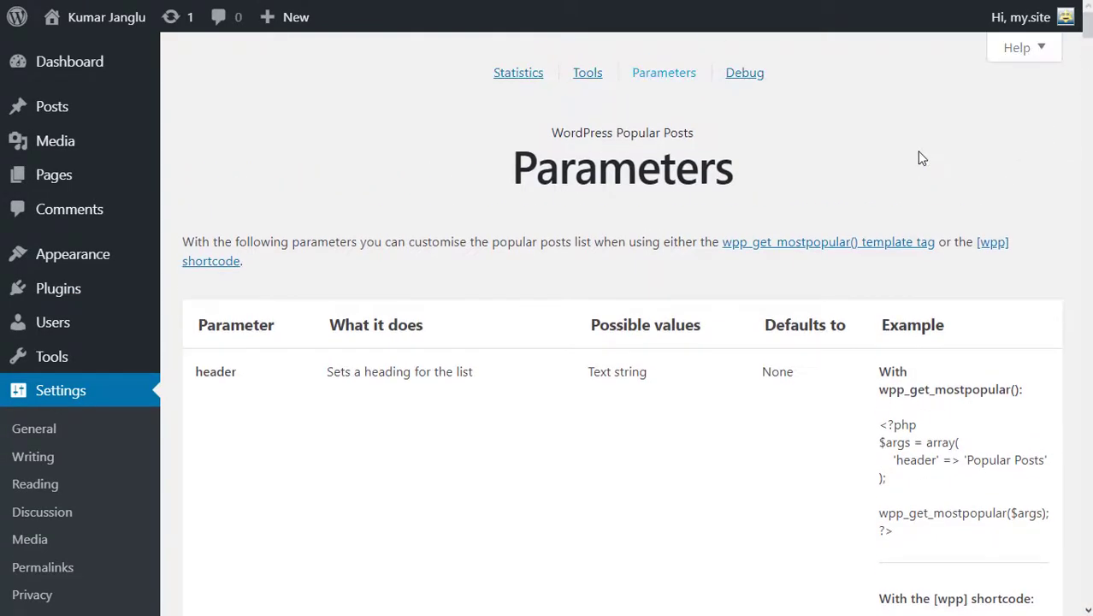
{"action": "left_click", "coordinate": [746, 73]}
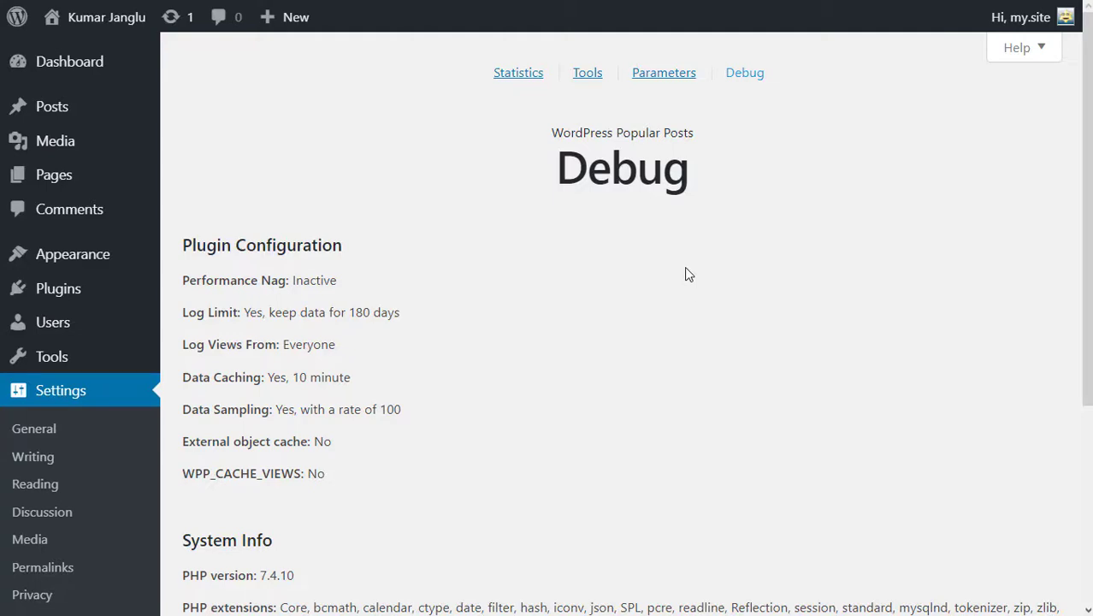
{"action": "scroll", "coordinate": [685, 274], "scroll_direction": "down", "scroll_amount": 2}
{"action": "scroll", "coordinate": [688, 273], "scroll_direction": "down", "scroll_amount": 2}
{"action": "scroll", "coordinate": [689, 274], "scroll_direction": "down", "scroll_amount": 1}
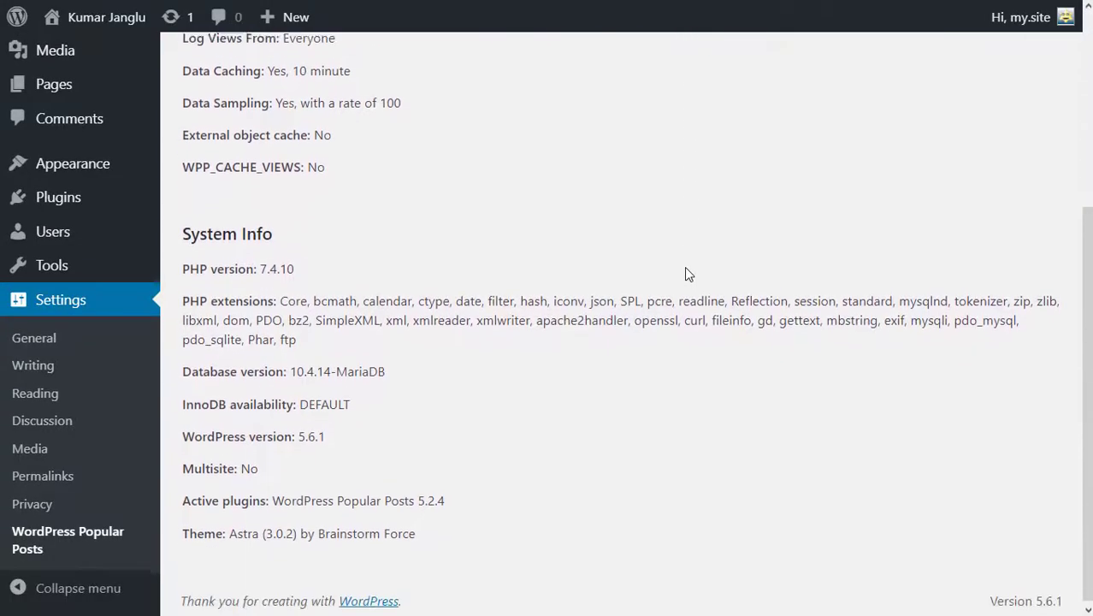
{"action": "scroll", "coordinate": [688, 274], "scroll_direction": "up", "scroll_amount": 4}
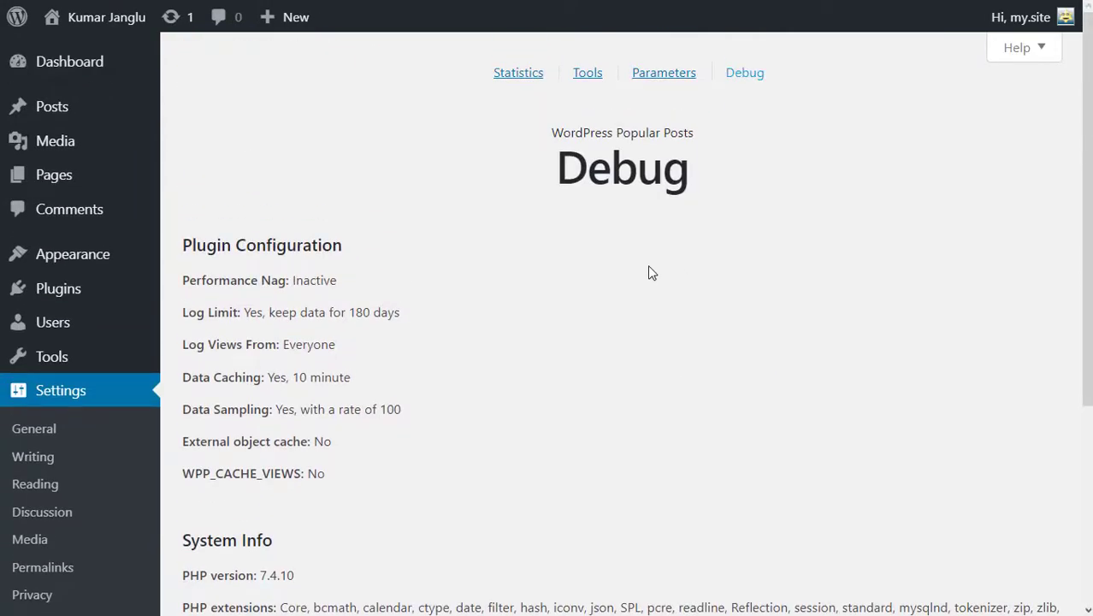
Step: Leave the plugin settings and visit the site's front end
{"action": "mouse_move", "coordinate": [98, 17]}
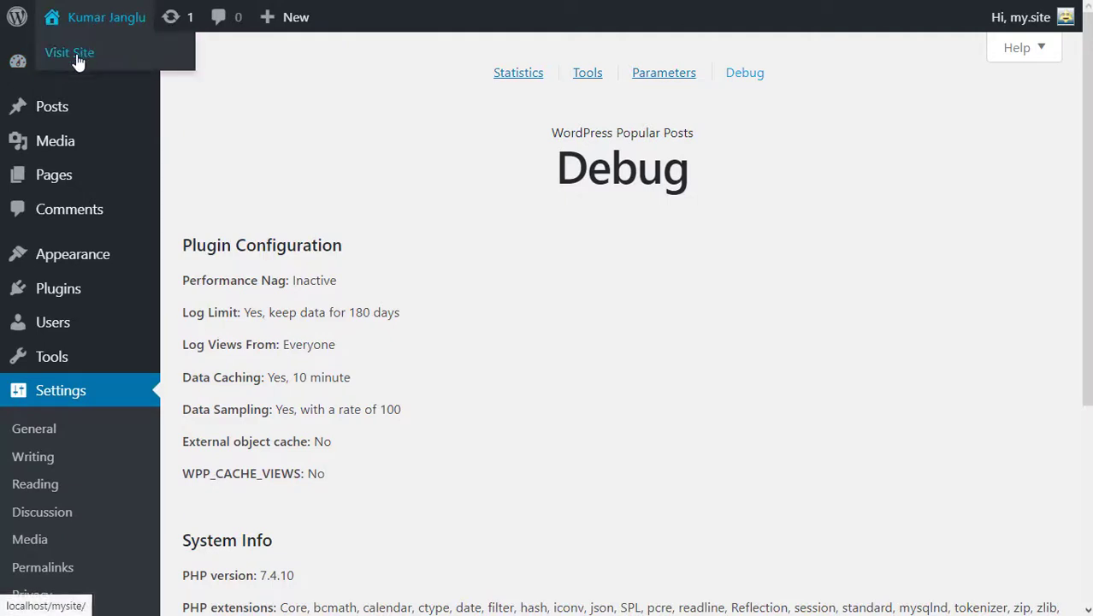
{"action": "left_click", "coordinate": [75, 56]}
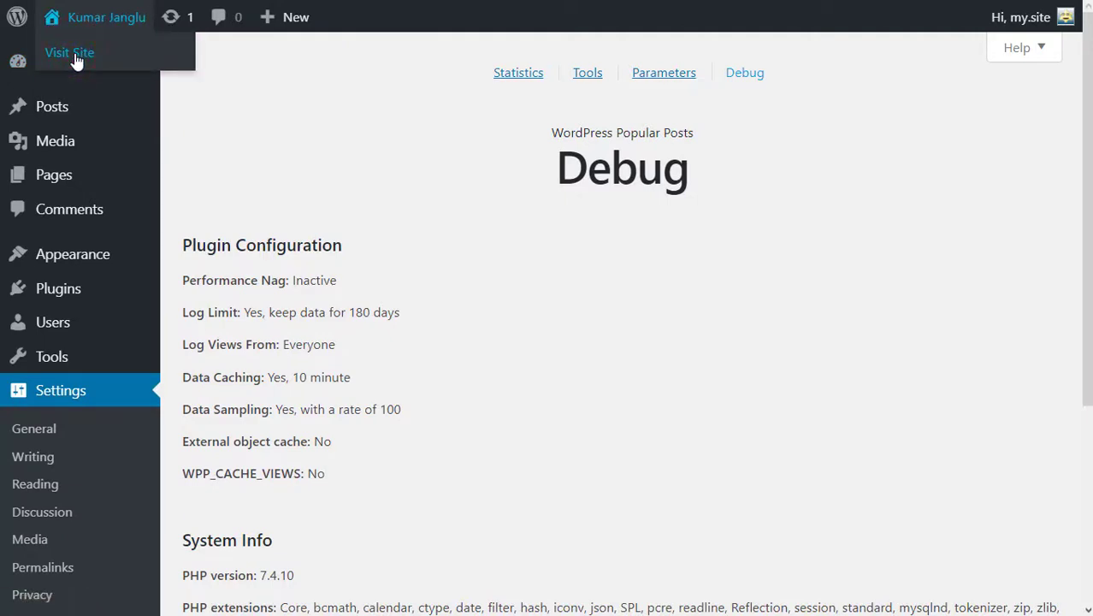